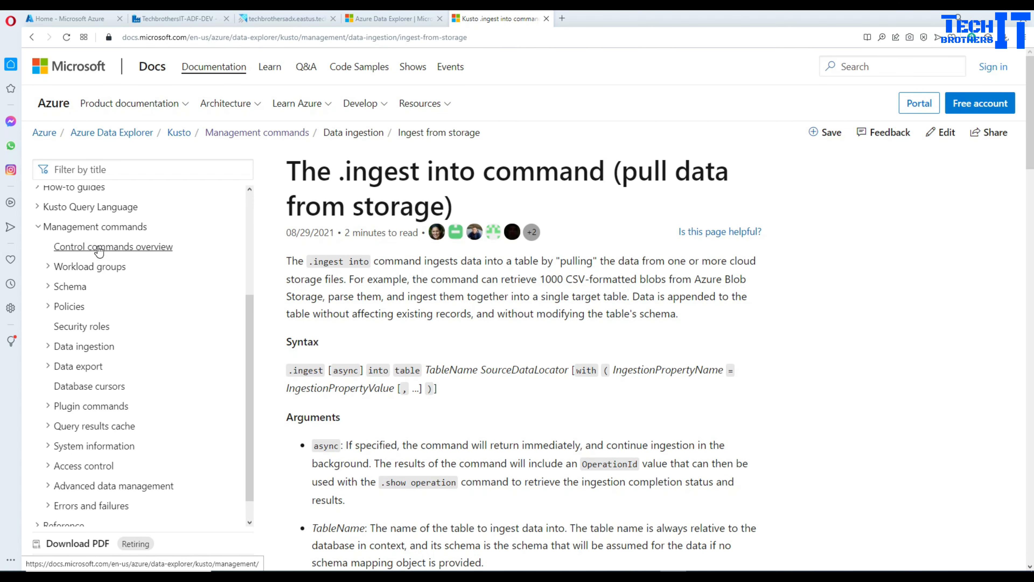
# Step: Open the Control commands overview article and examine its example commands, including .show tables and .set MyTable
pyautogui.click(98, 247)
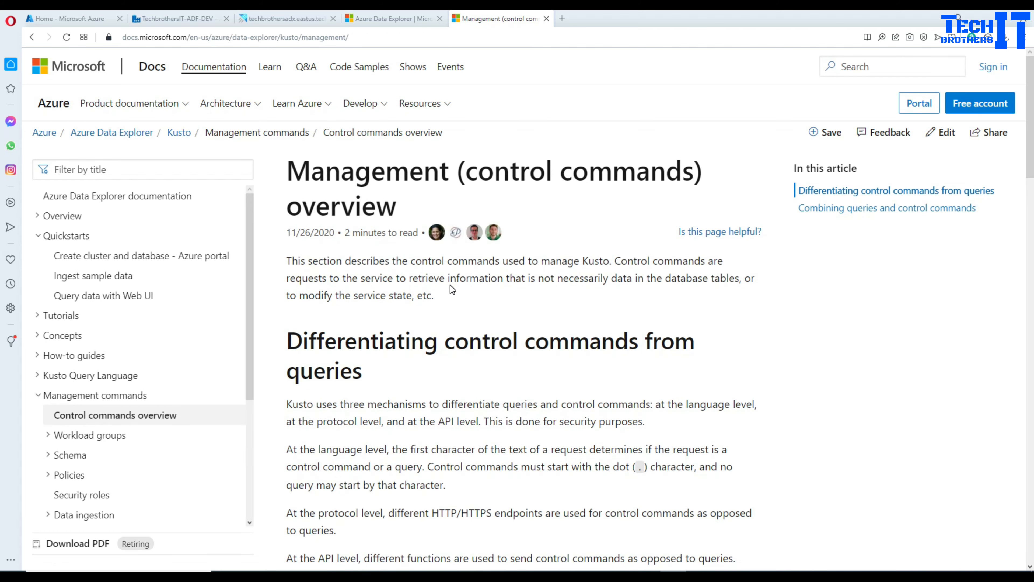
pyautogui.scroll(-3, 382, 381)
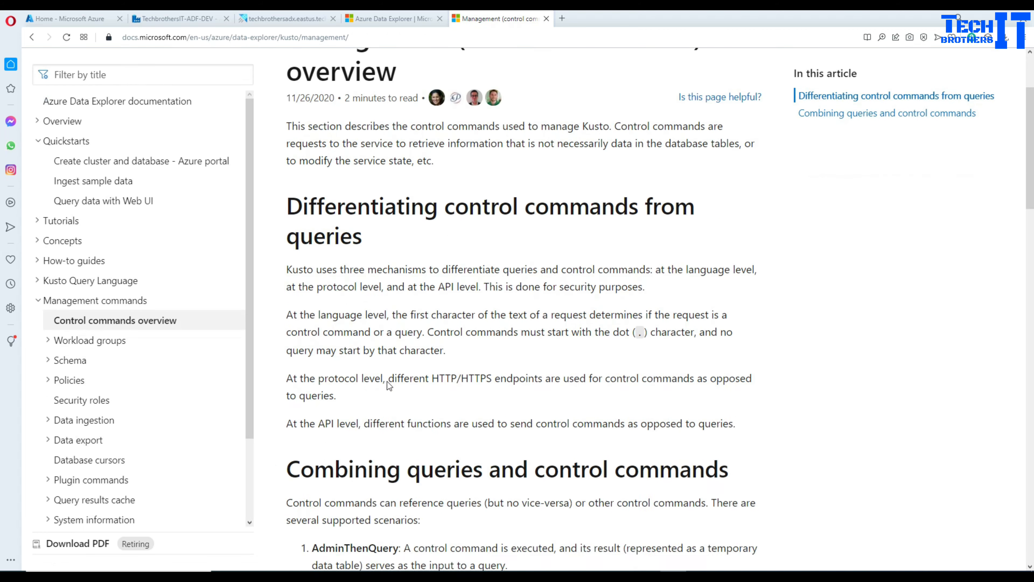
pyautogui.scroll(-15, 387, 381)
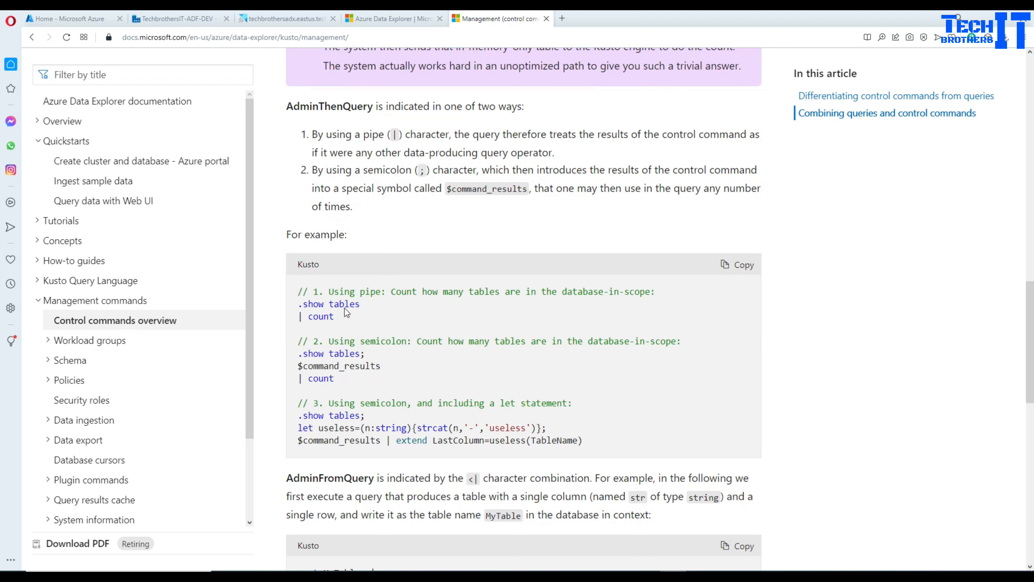
pyautogui.moveTo(307, 305); pyautogui.dragTo(339, 305)
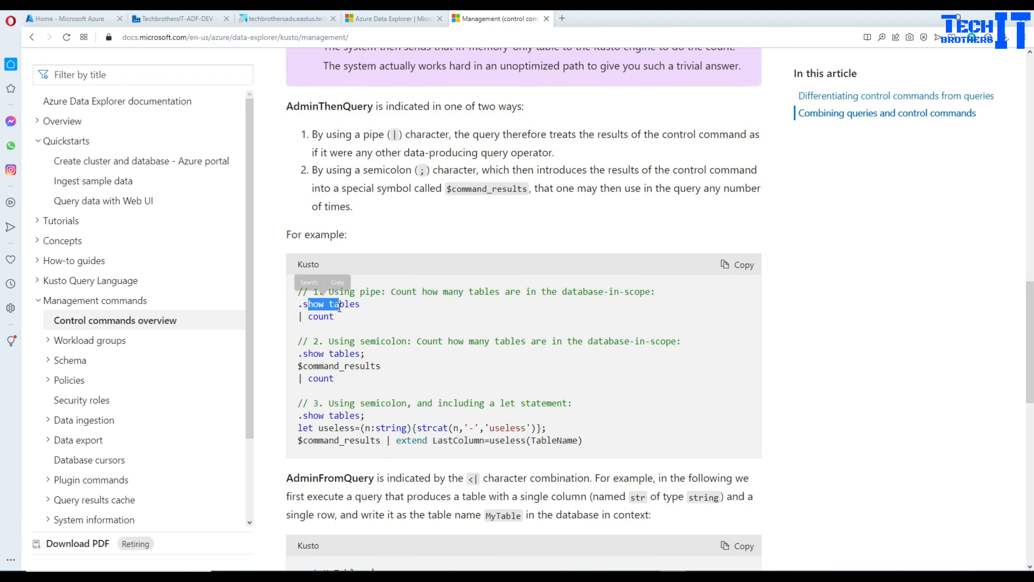
pyautogui.scroll(-5, 316, 357)
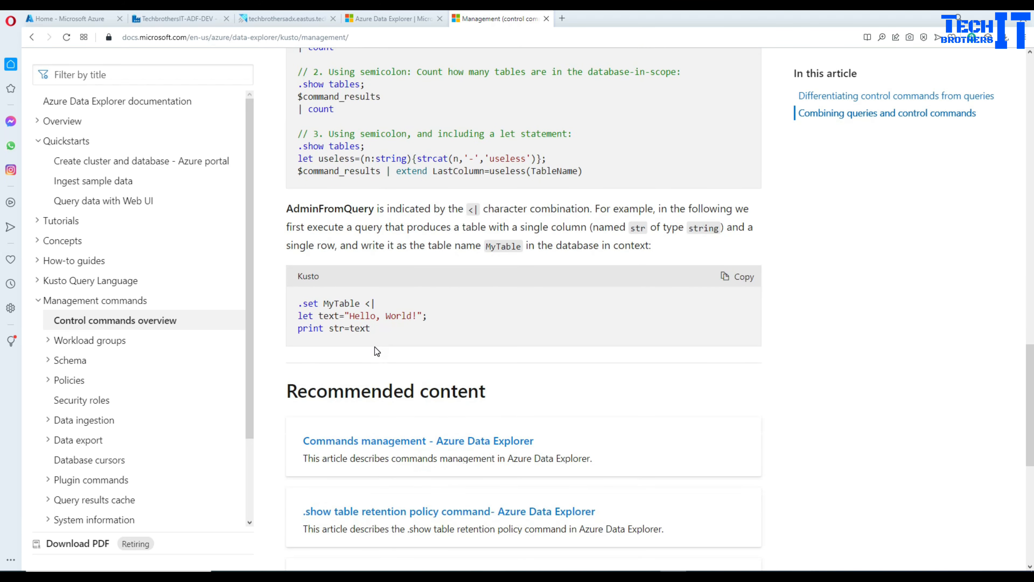
pyautogui.moveTo(308, 300); pyautogui.dragTo(329, 303)
pyautogui.click(362, 308)
# Step: Open the Ingest from storage article under Data ingestion and examine the example that ingests CSV blobs into table T
pyautogui.click(50, 421)
pyautogui.click(84, 444)
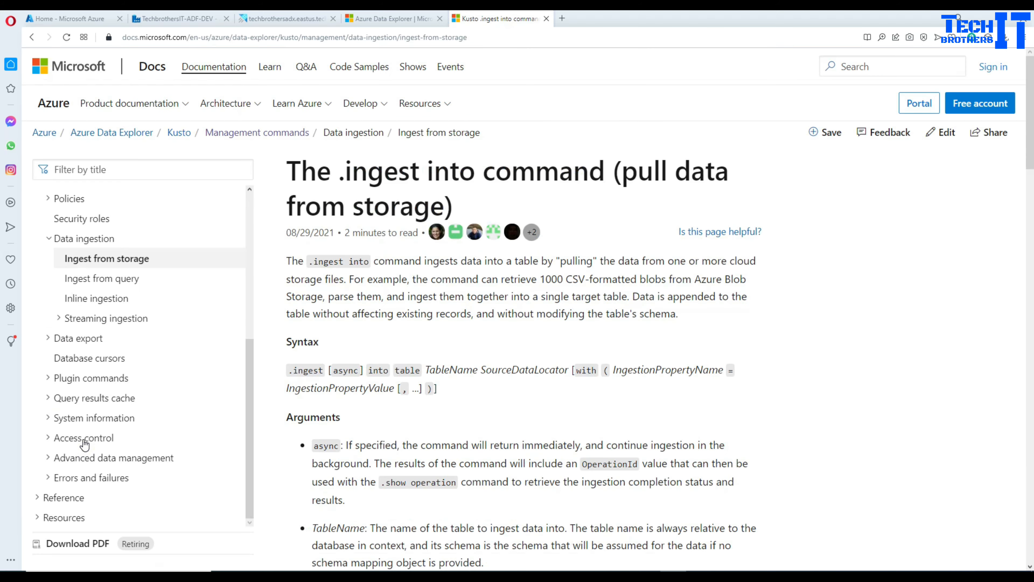
pyautogui.scroll(-10, 546, 371)
pyautogui.scroll(-10, 547, 374)
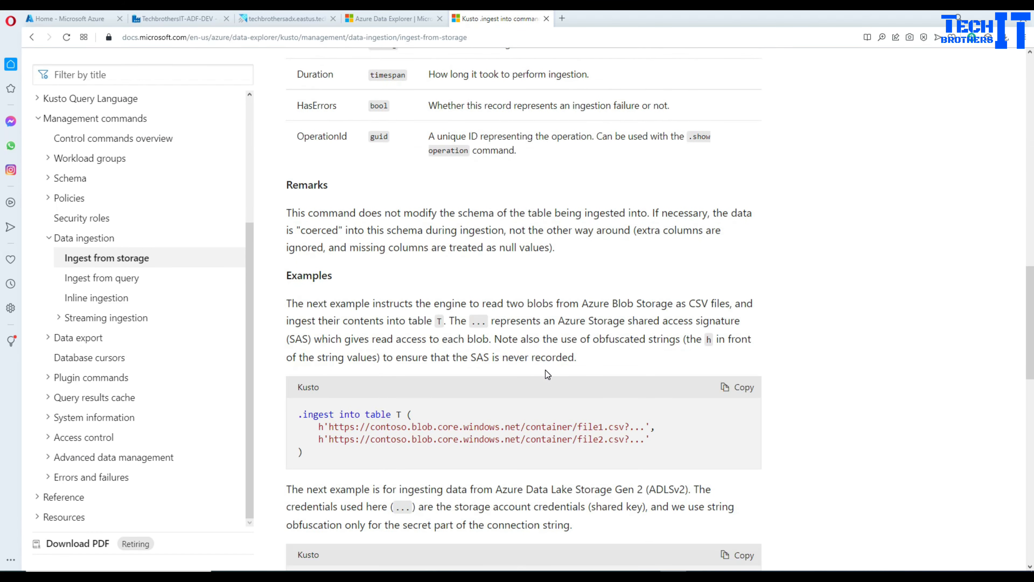
pyautogui.doubleClick(317, 415)
pyautogui.click(358, 414)
pyautogui.moveTo(664, 428); pyautogui.dragTo(293, 411)
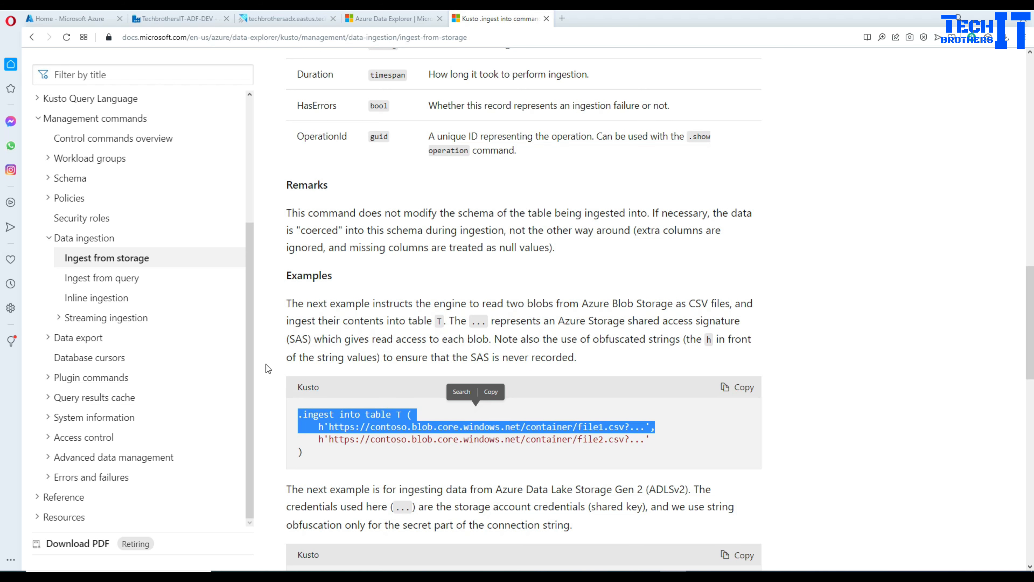
# Step: In the Azure portal, open the techbrothersDB database of the techbrothersadx cluster and launch its query editor in the Web UI
pyautogui.click(289, 20)
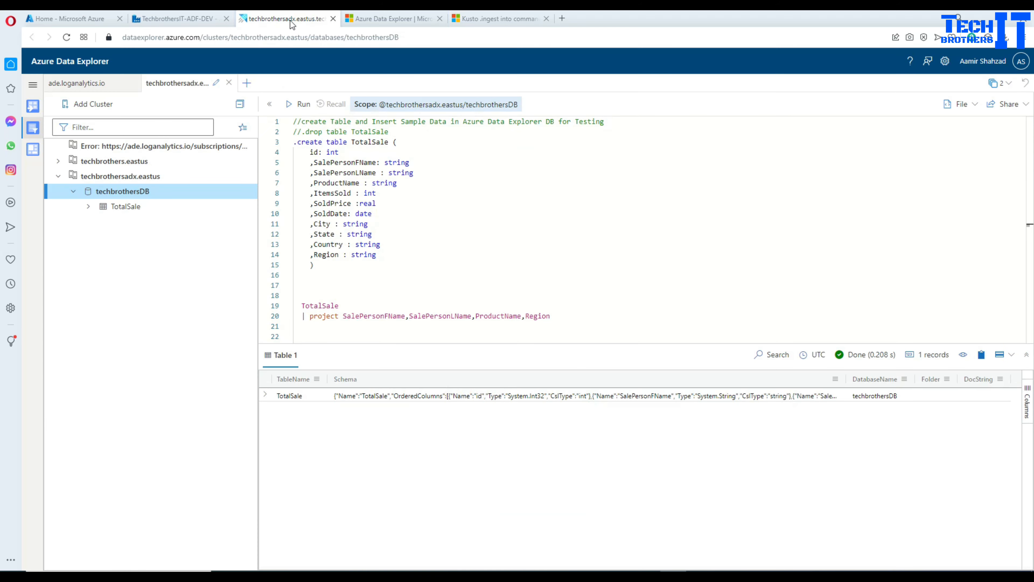
pyautogui.click(191, 18)
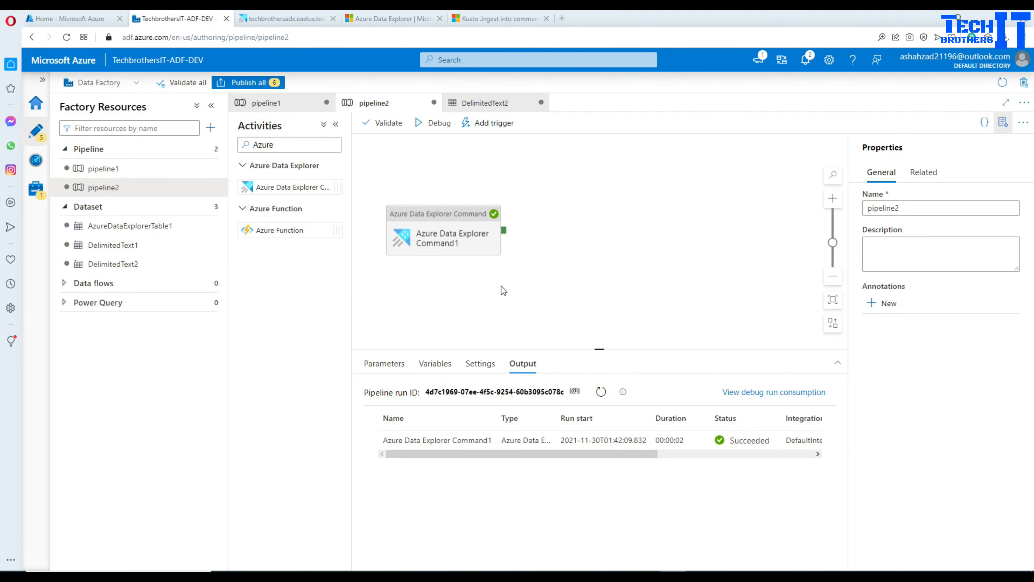
pyautogui.click(77, 21)
pyautogui.click(157, 189)
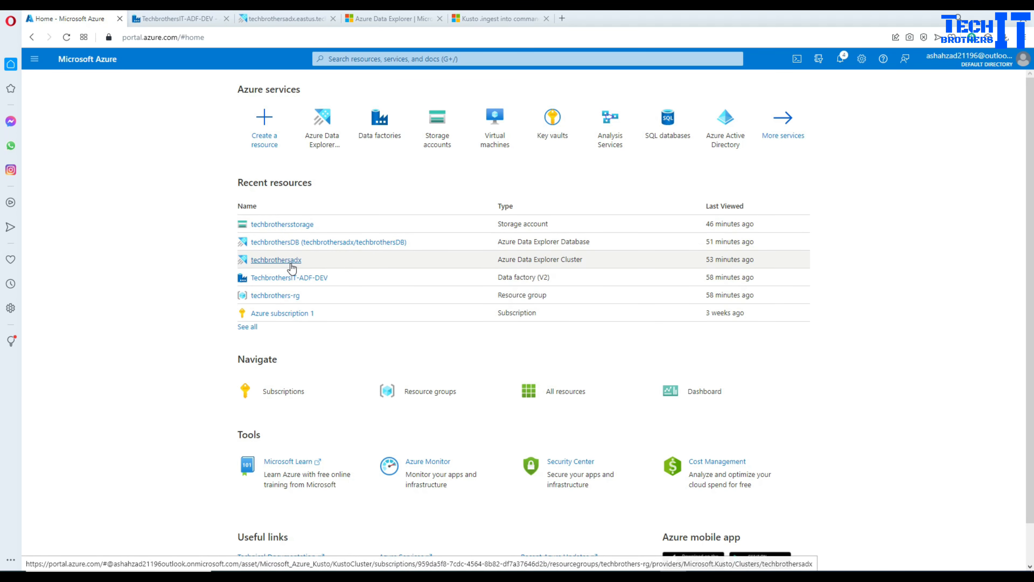
pyautogui.click(282, 262)
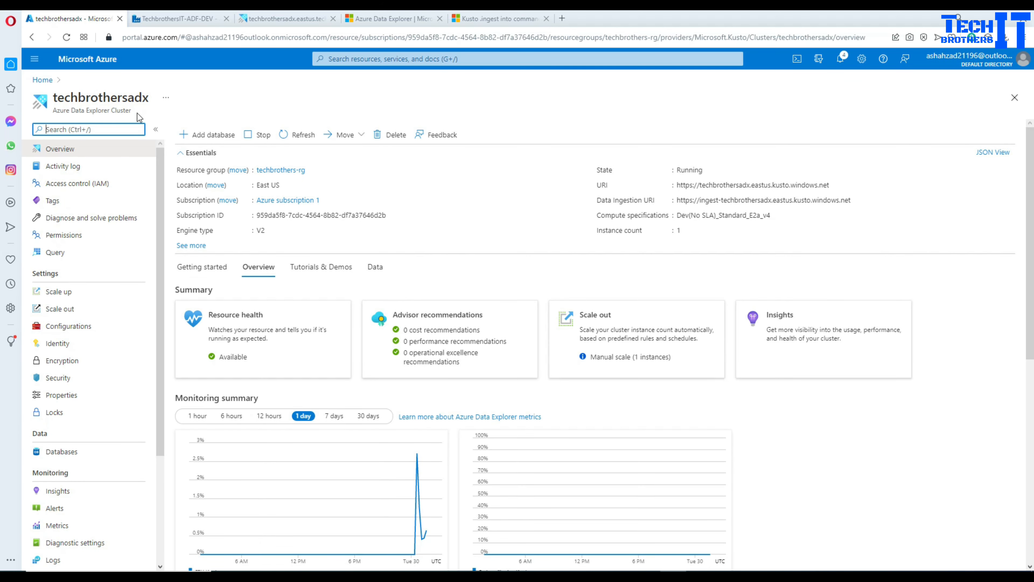
pyautogui.click(61, 454)
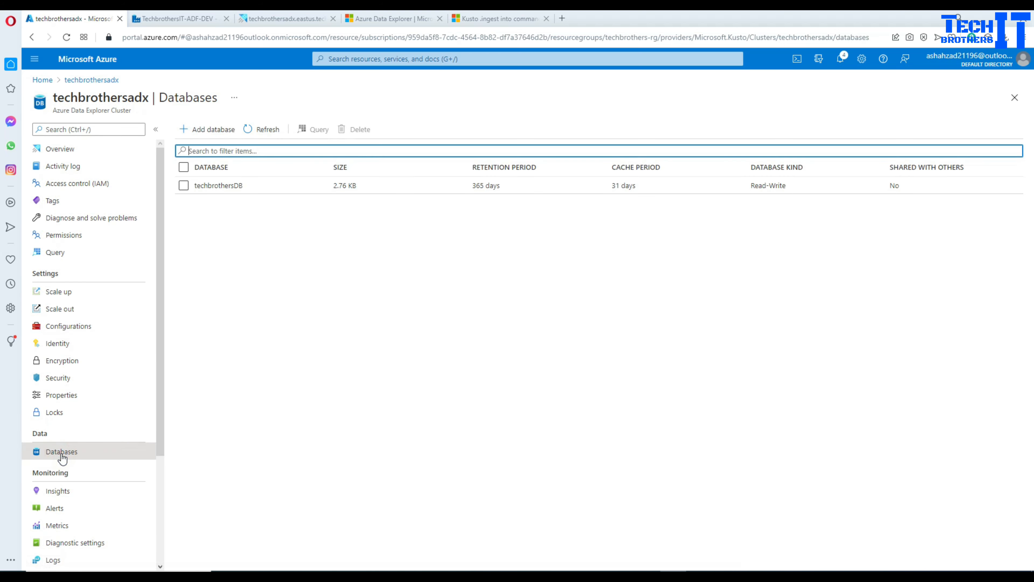
pyautogui.click(231, 186)
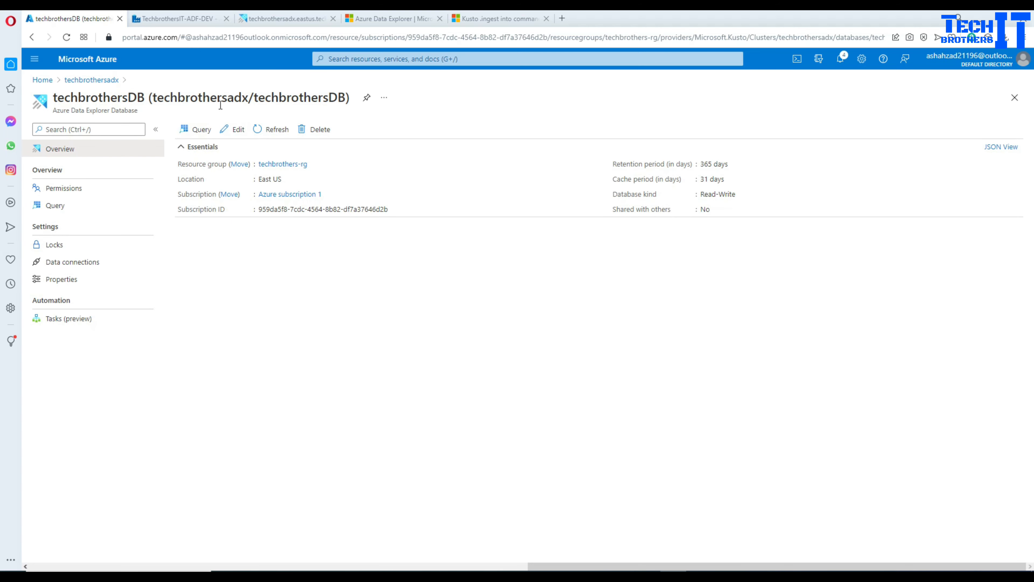
pyautogui.click(203, 131)
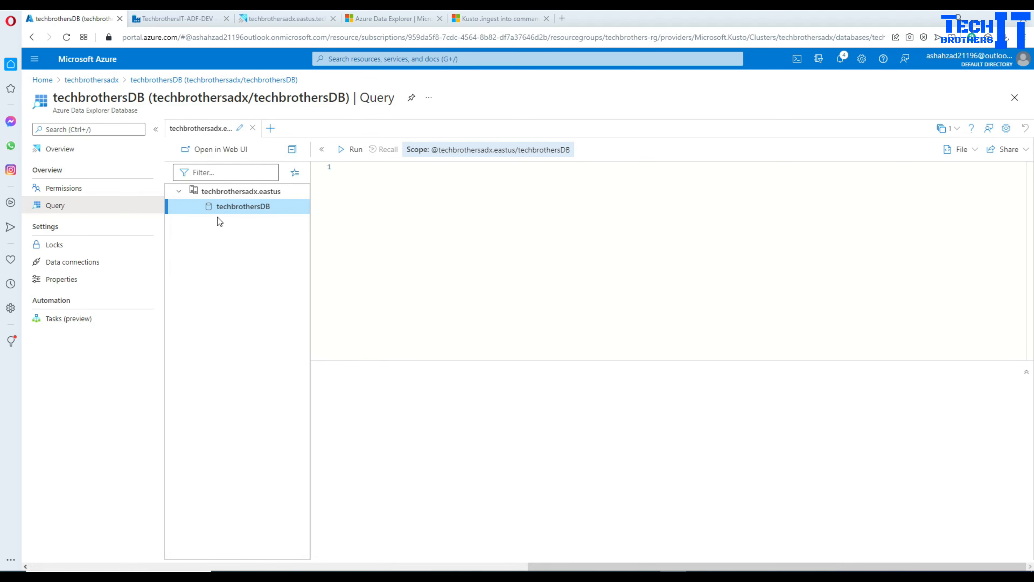
pyautogui.click(204, 156)
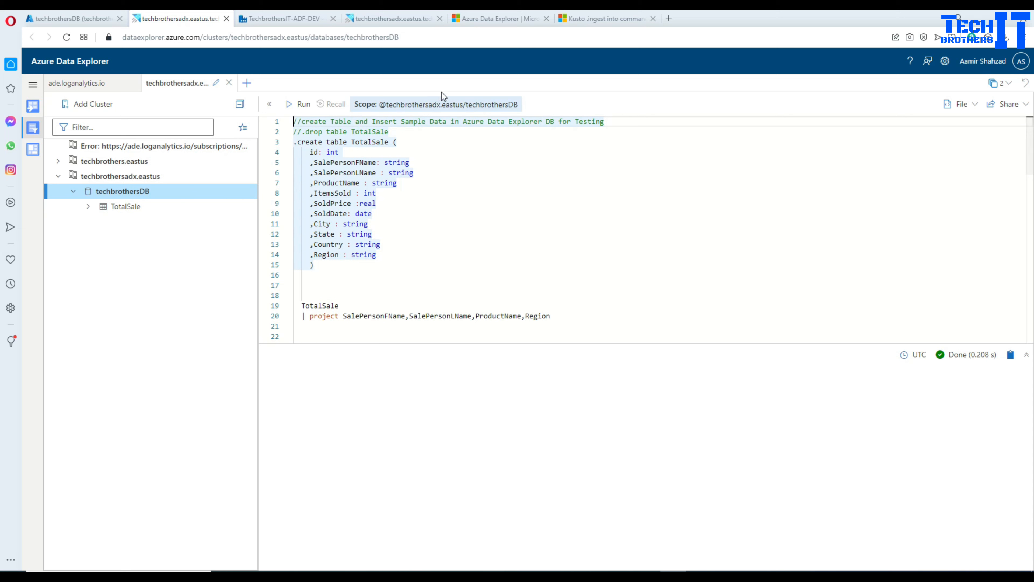
# Step: In a new query tab, write ".drop table TotalSale" and run it twice against techbrothersDB
pyautogui.click(246, 83)
pyautogui.write('.')
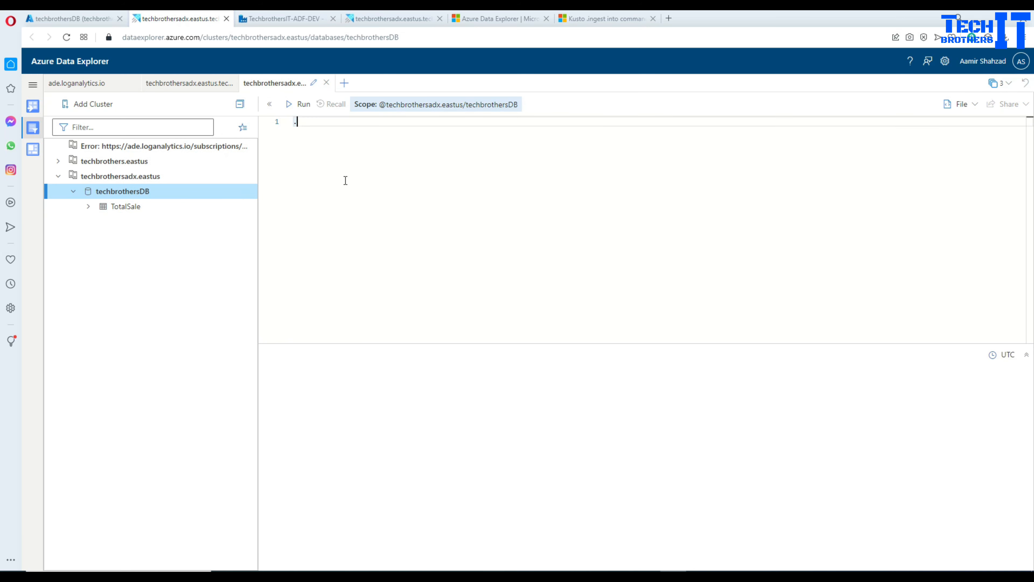
pyautogui.write('drop table TotalSale')
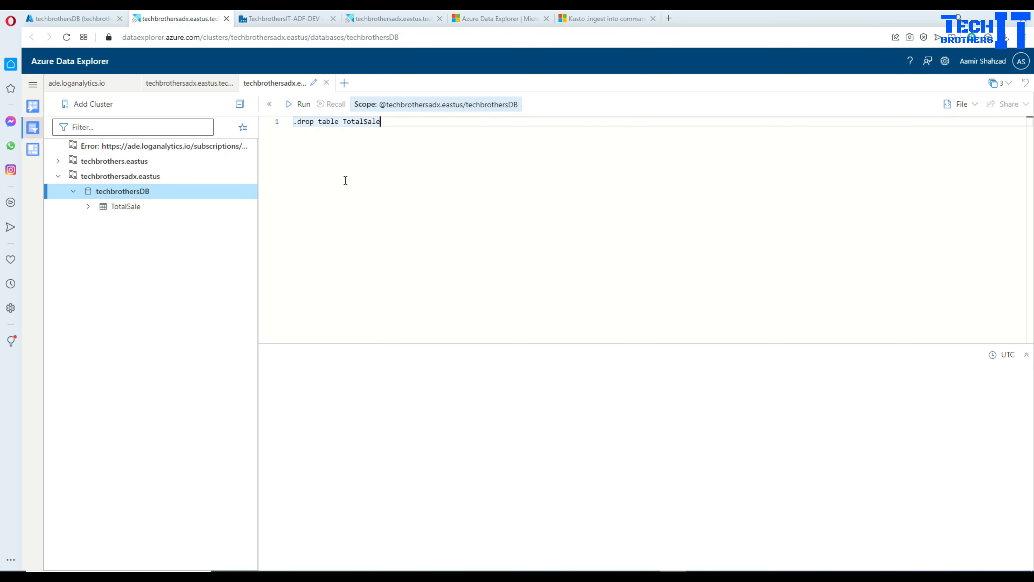
pyautogui.click(302, 105)
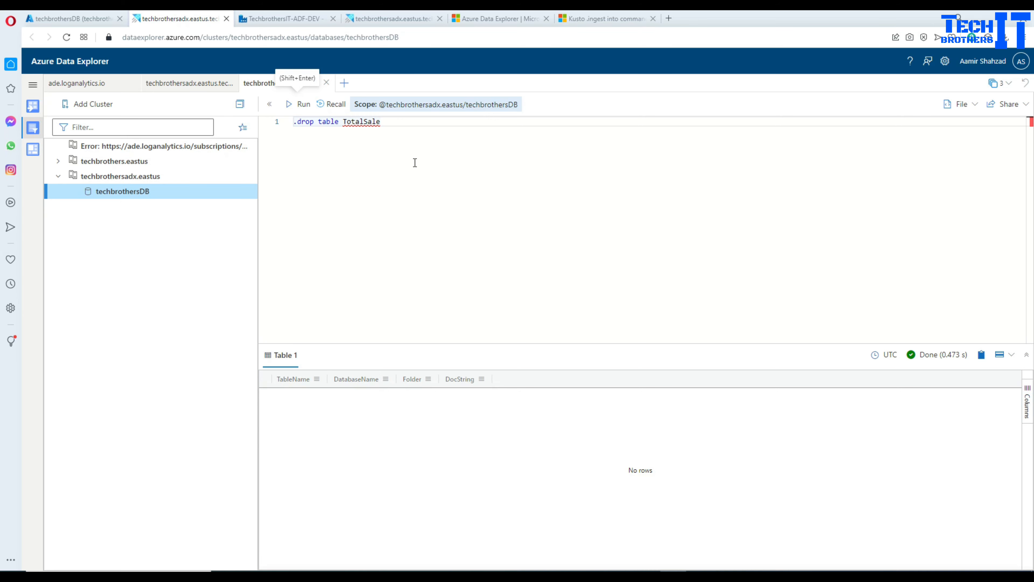
pyautogui.moveTo(390, 122); pyautogui.dragTo(293, 121)
pyautogui.click(296, 104)
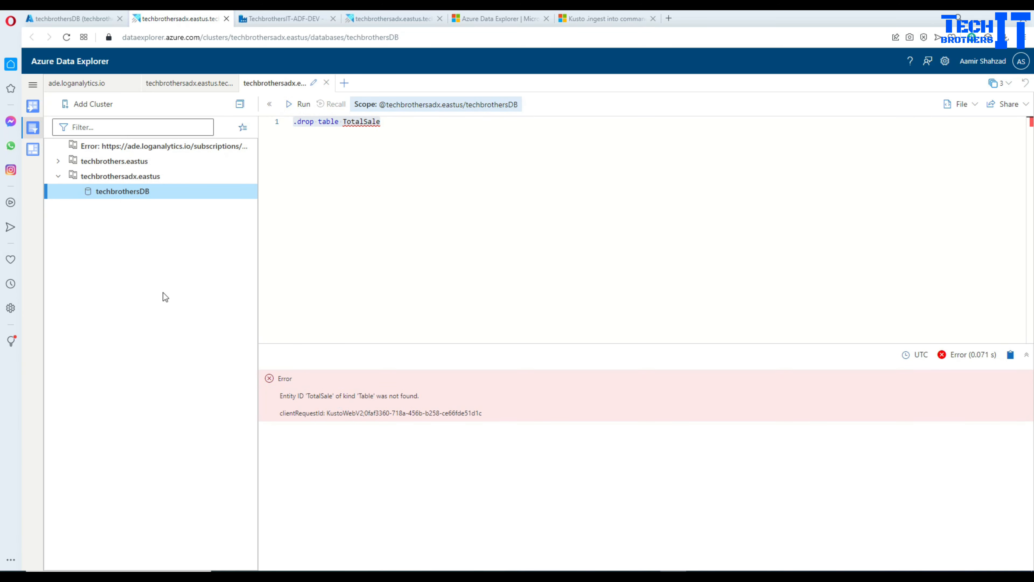
# Step: Below the drop command, add ".create table TotalSale(id: int)" and run only that command
pyautogui.click(335, 131)
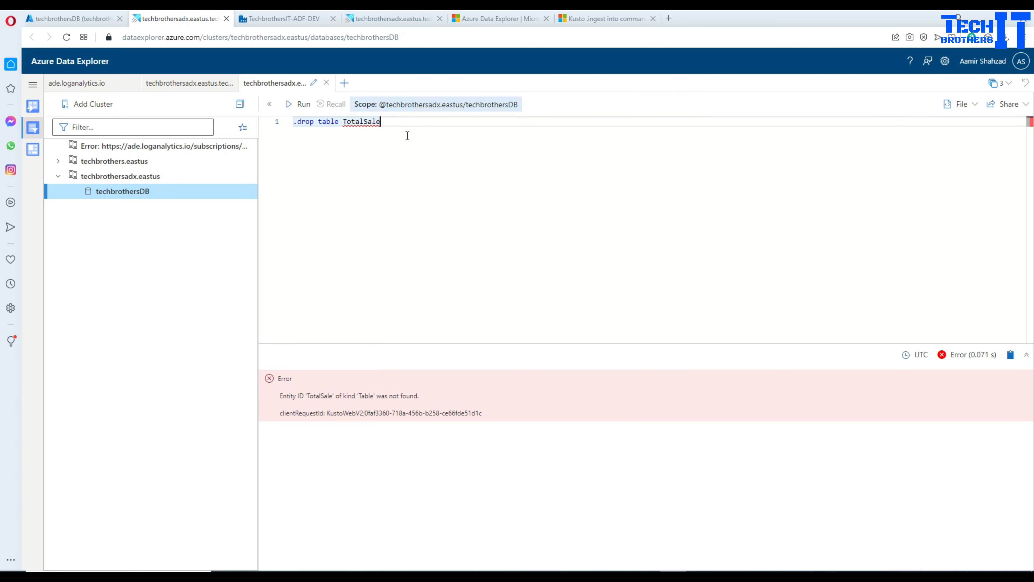
pyautogui.press('Return')
pyautogui.press('Return')
pyautogui.write('.create table ')
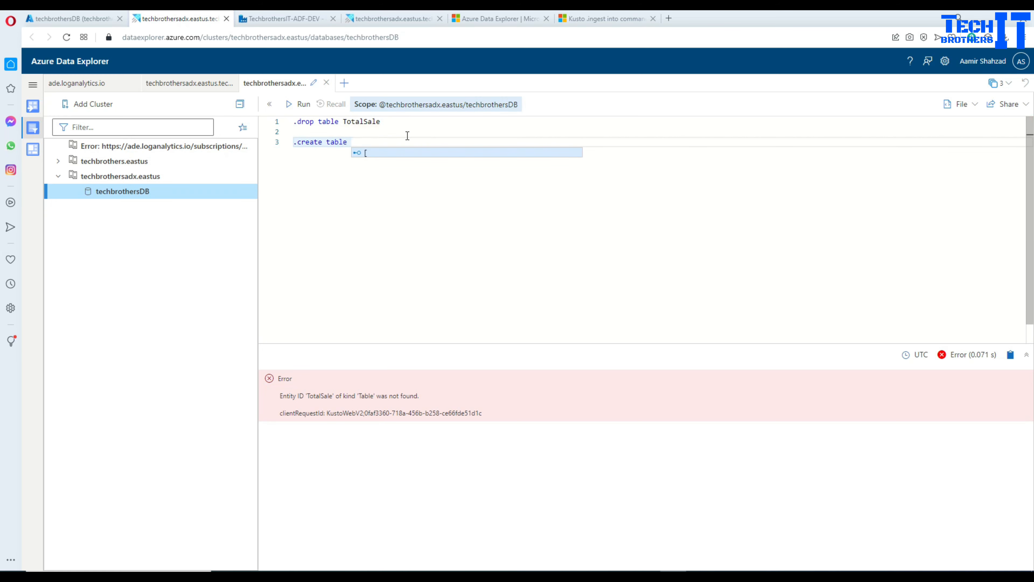
pyautogui.write('TotalSale')
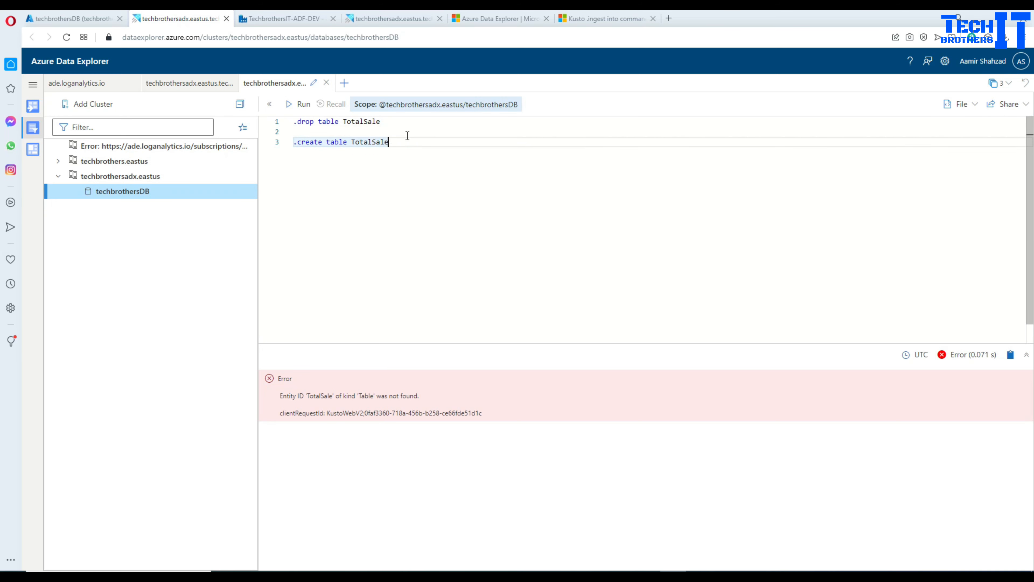
pyautogui.write('(id: ')
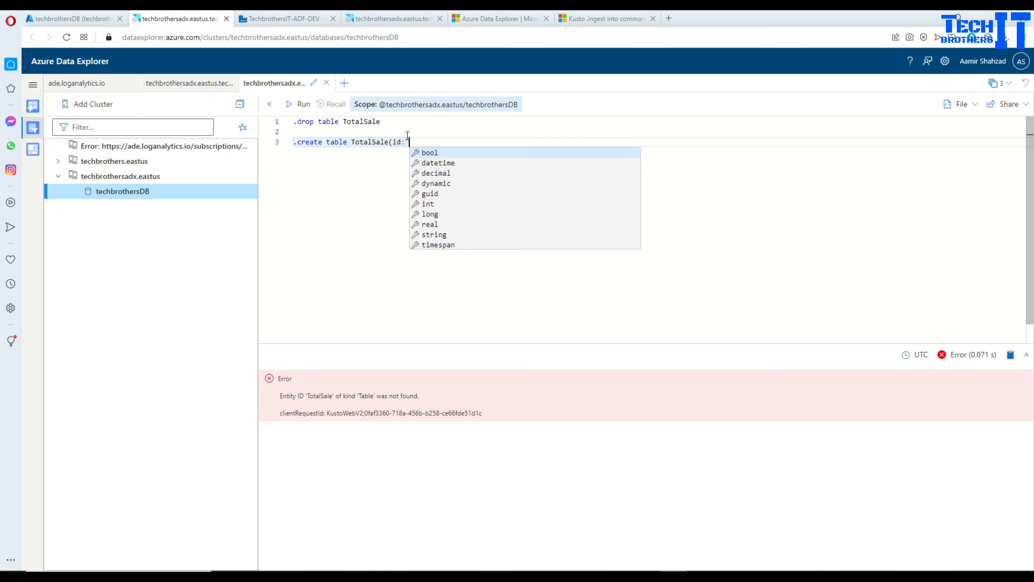
pyautogui.write('int)')
pyautogui.hotkey('shift', 'Up')
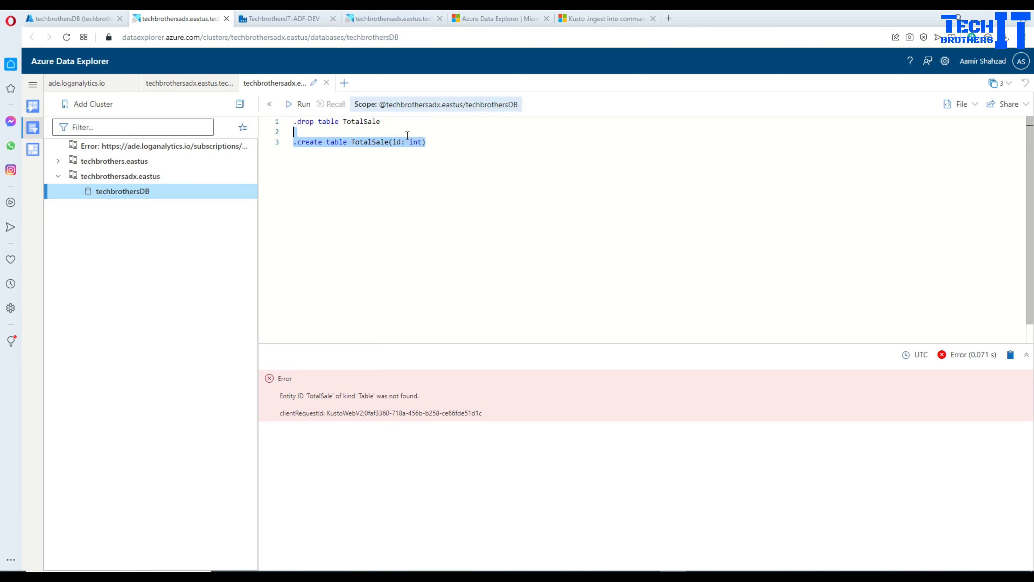
pyautogui.click(298, 104)
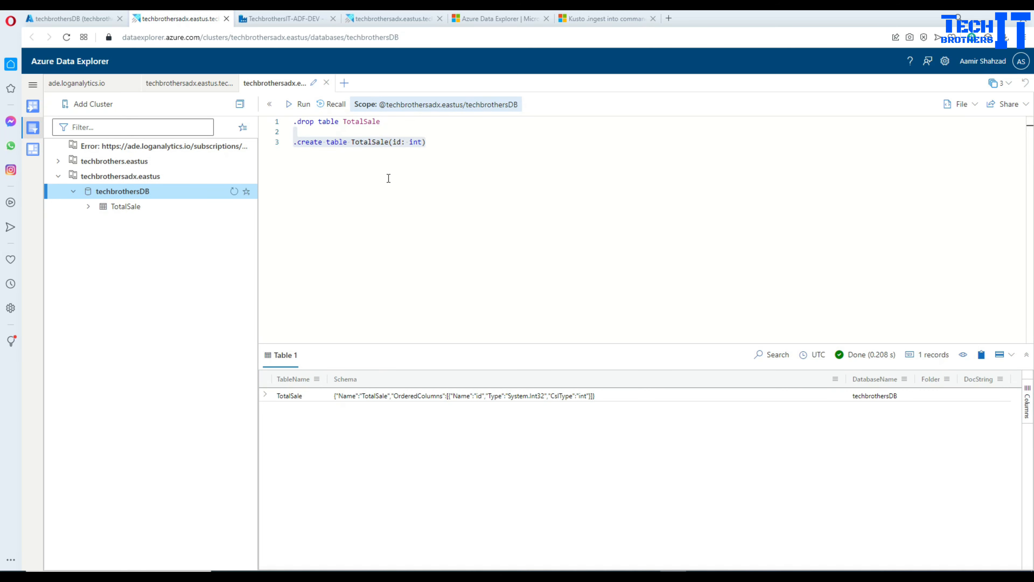
# Step: Begin a new ".ingest" command two lines below the create table command
pyautogui.click(418, 172)
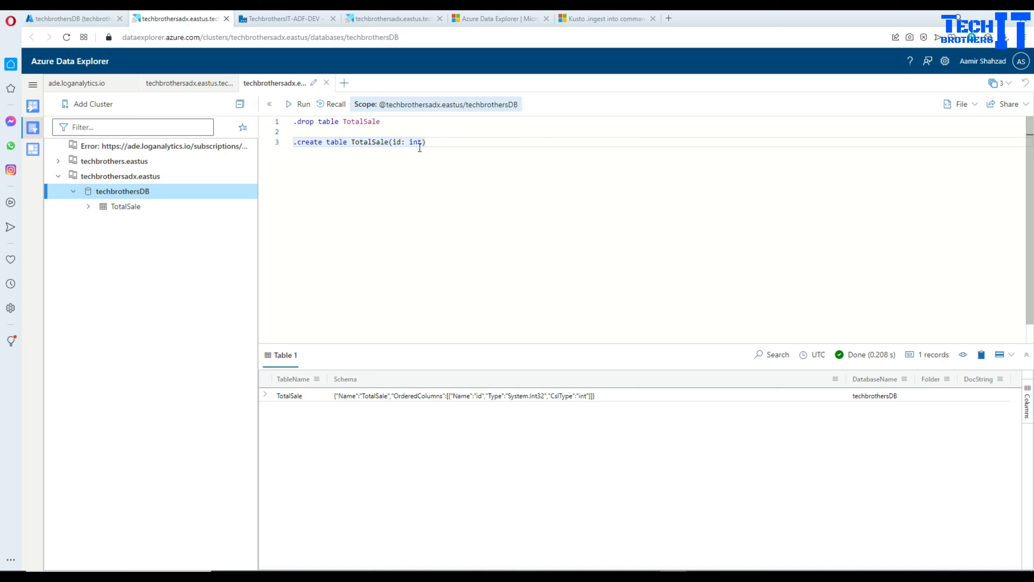
pyautogui.press('Return')
pyautogui.press('Return')
pyautogui.write('.in')
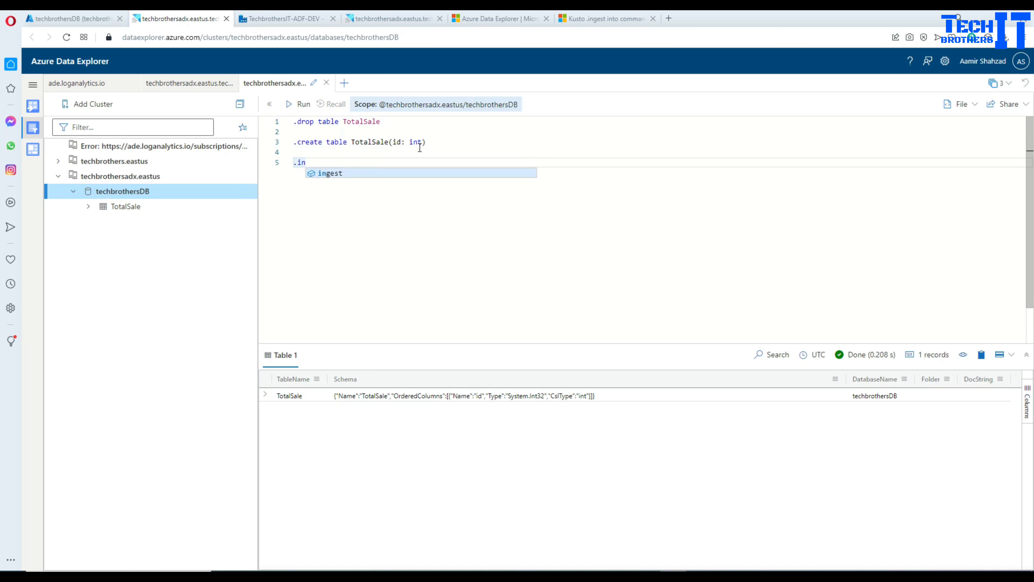
pyautogui.press('Tab')
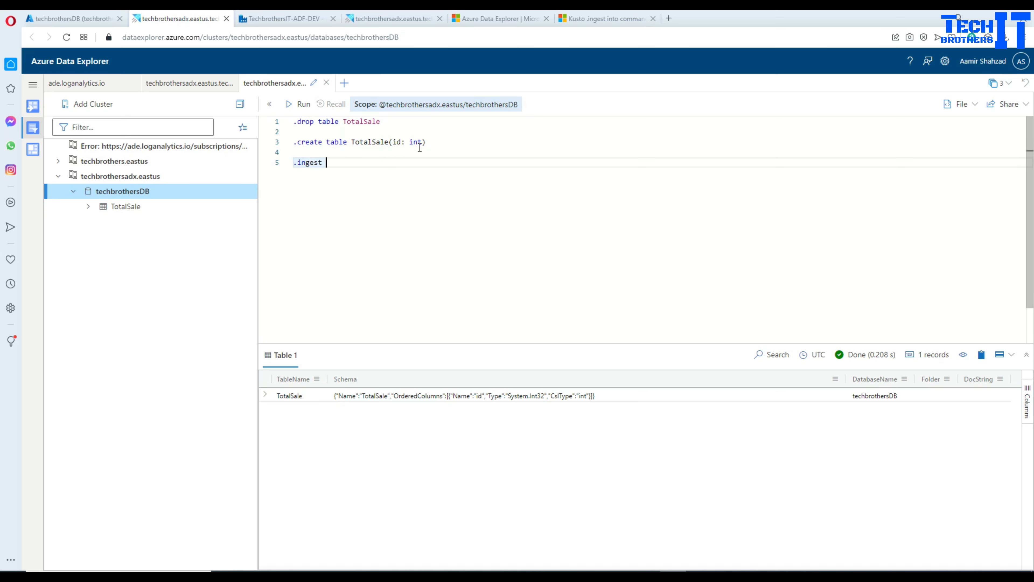
pyautogui.doubleClick(305, 164)
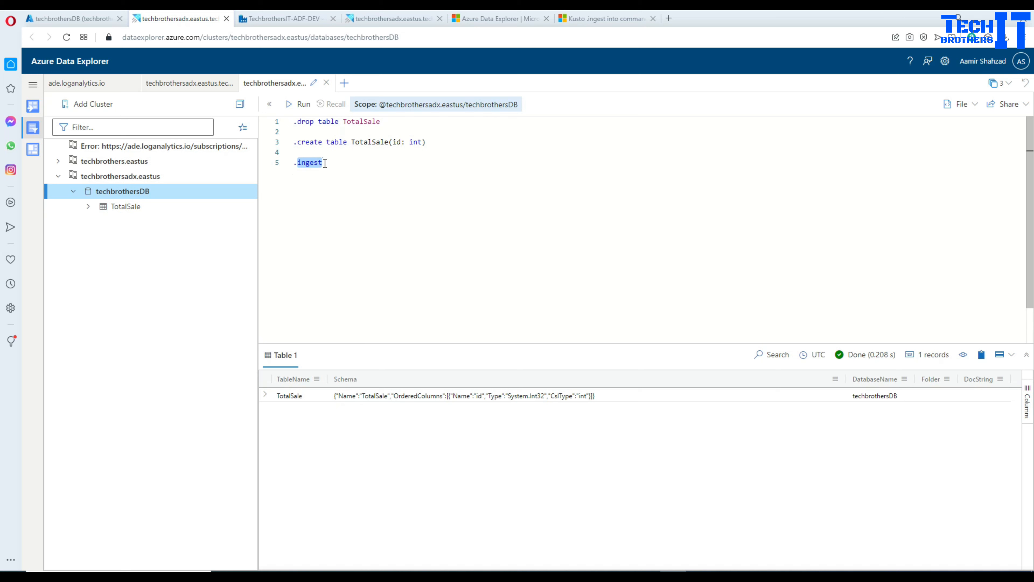
pyautogui.click(360, 142)
pyautogui.click(336, 167)
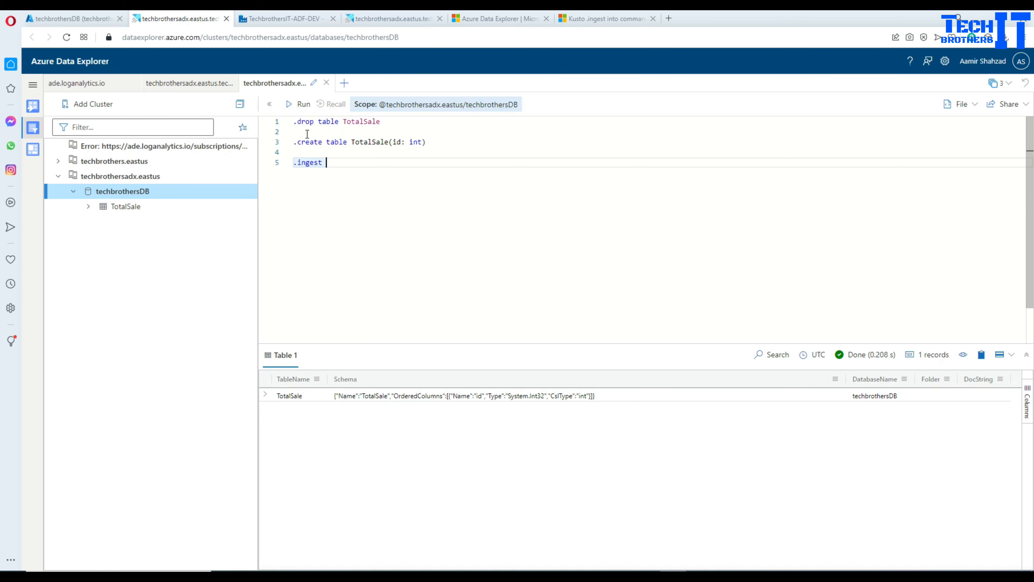
# Step: Switch to the TechbrothersIT-ADF-DEV data factory and create a new pipeline
pyautogui.click(83, 21)
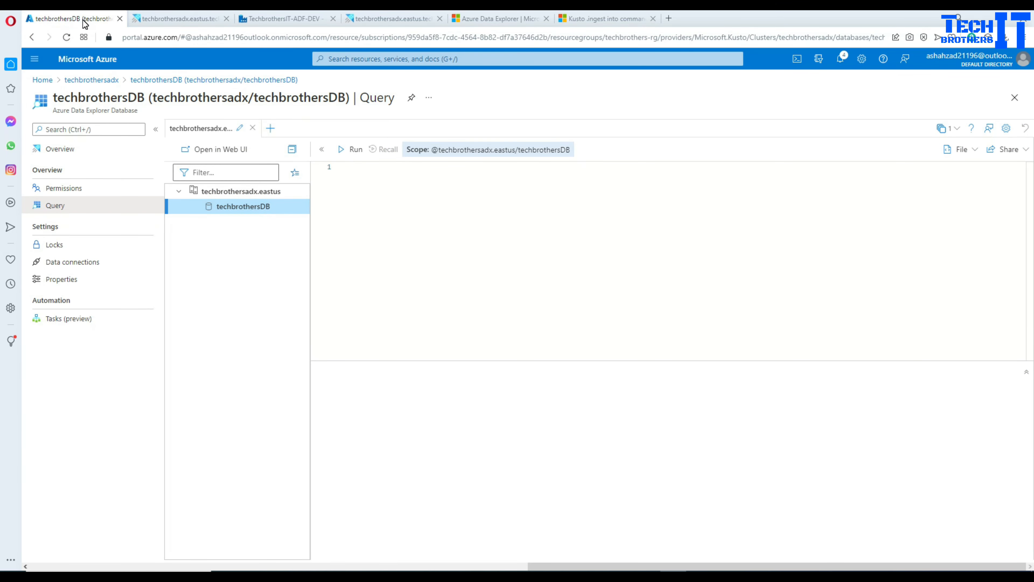
pyautogui.click(280, 19)
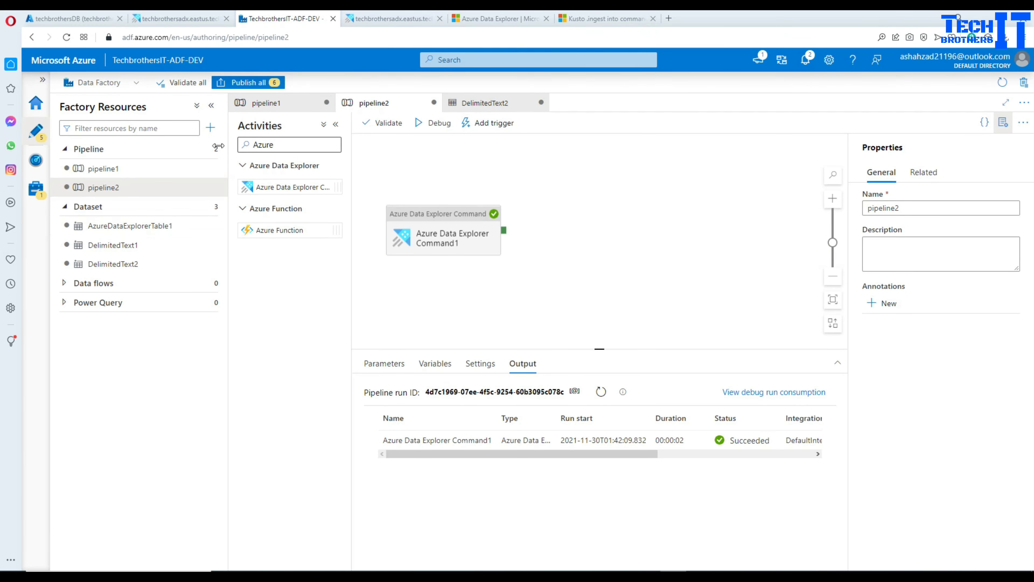
pyautogui.click(210, 128)
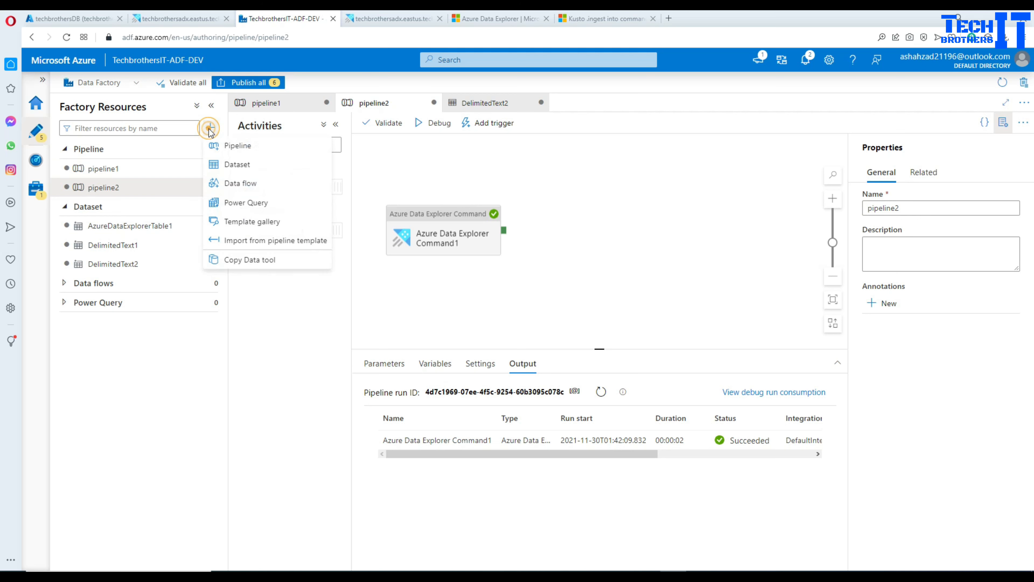
pyautogui.click(242, 145)
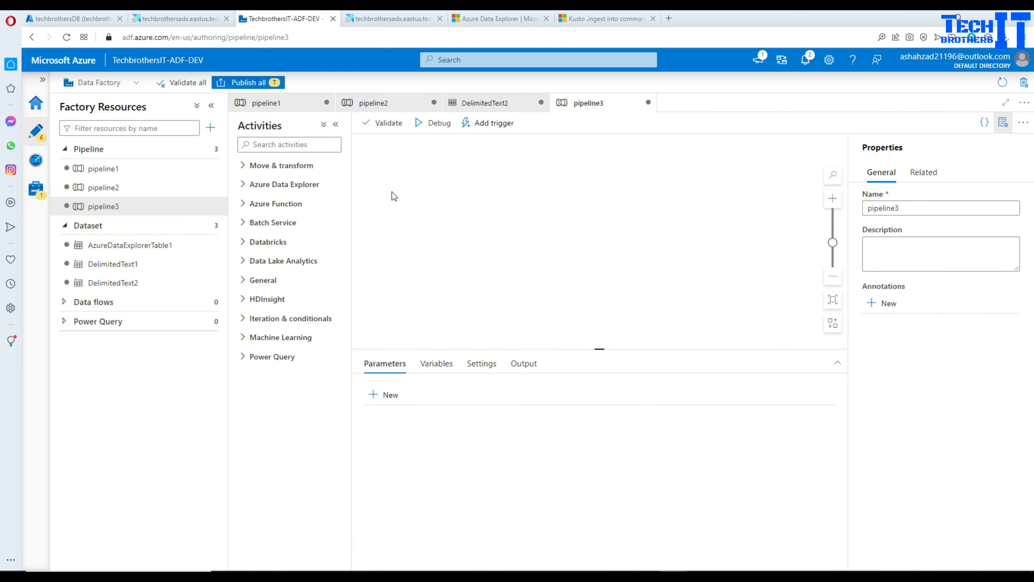
# Step: Find the Azure Data Explorer Command activity and add it to the pipeline3 canvas
pyautogui.click(321, 145)
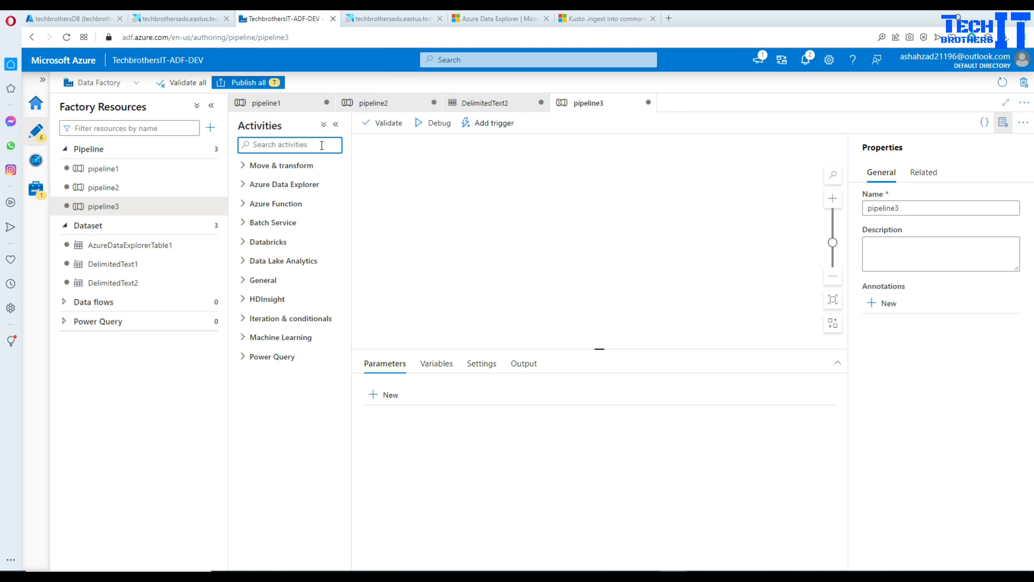
pyautogui.write('Azure')
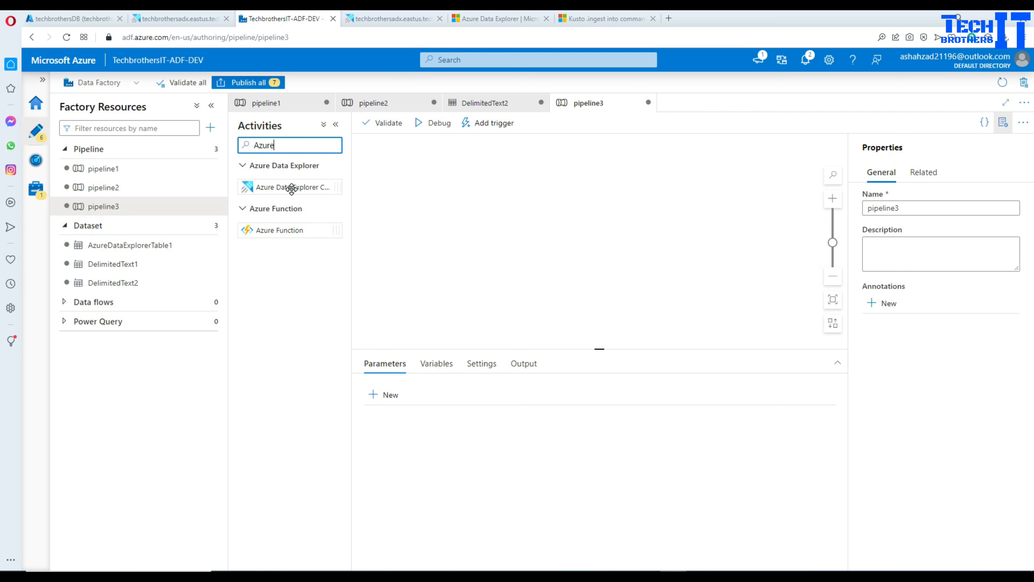
pyautogui.moveTo(289, 187); pyautogui.dragTo(521, 218)
# Step: Start a new Azure Data Explorer linked service for the command activity, using Managed Identity as the authentication method
pyautogui.click(431, 364)
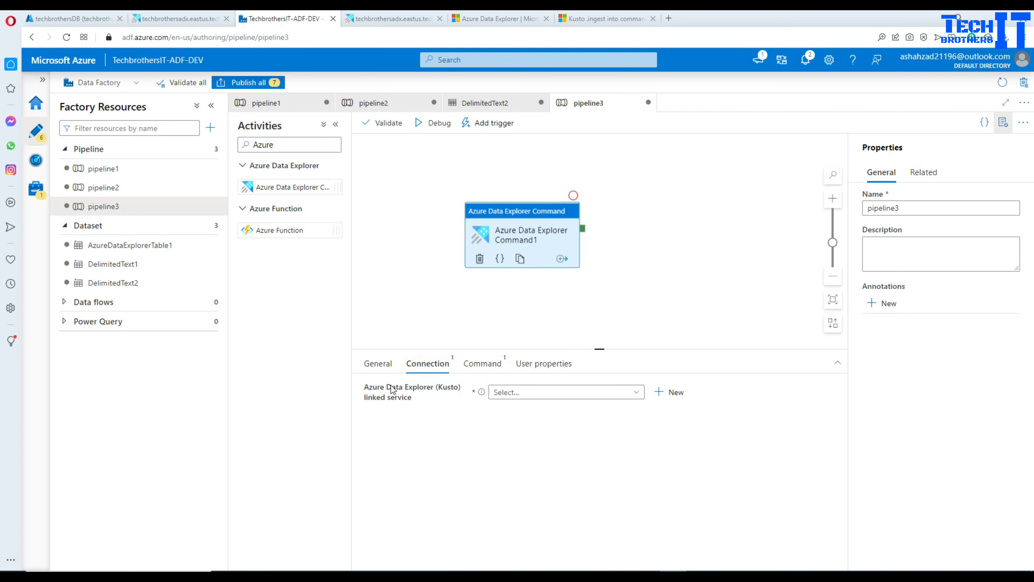
pyautogui.click(668, 392)
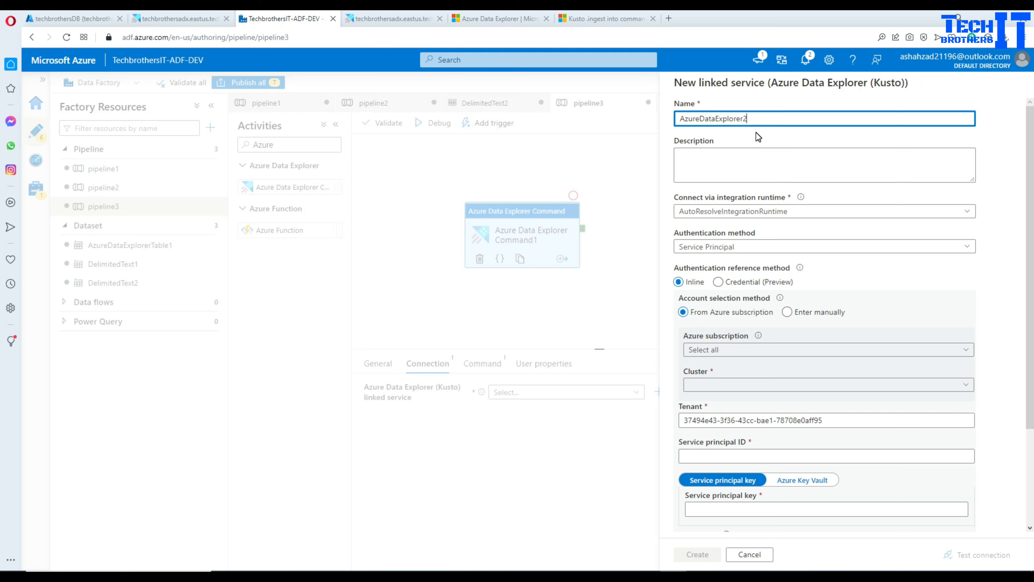
pyautogui.click(705, 248)
pyautogui.click(717, 285)
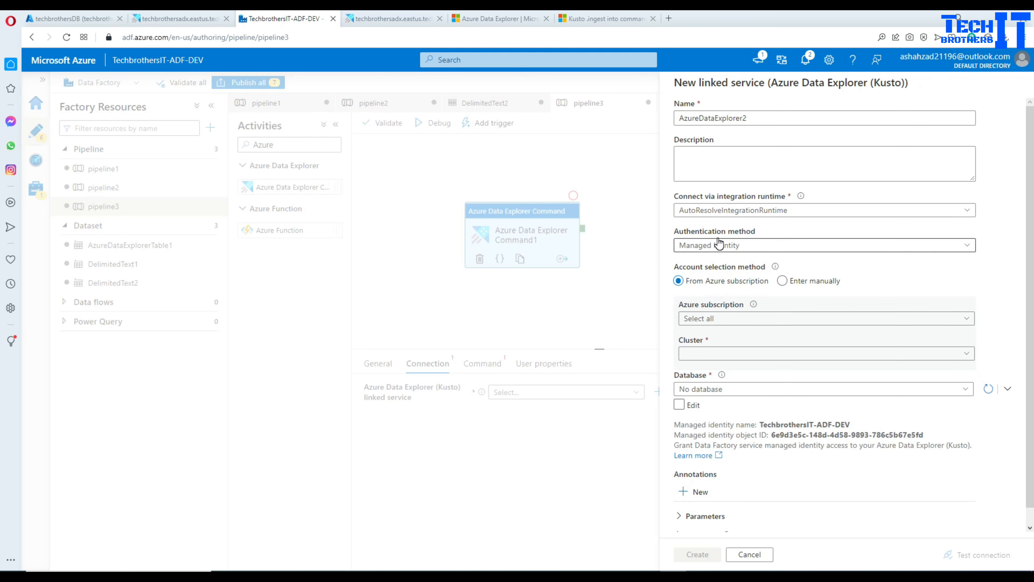
# Step: Switch to the Azure portal and open the access control settings of the techbrothersadx cluster
pyautogui.click(92, 20)
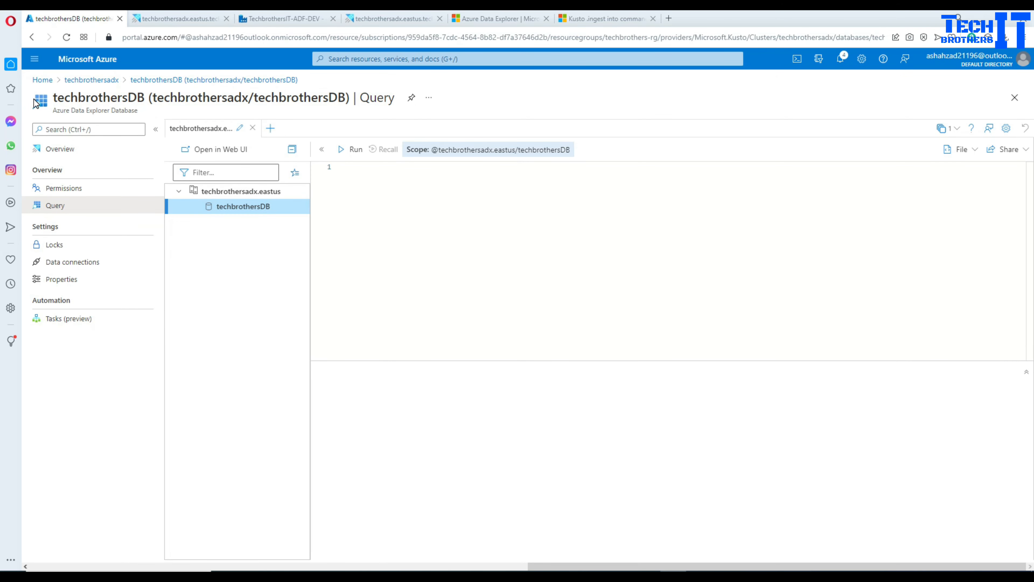
pyautogui.click(42, 81)
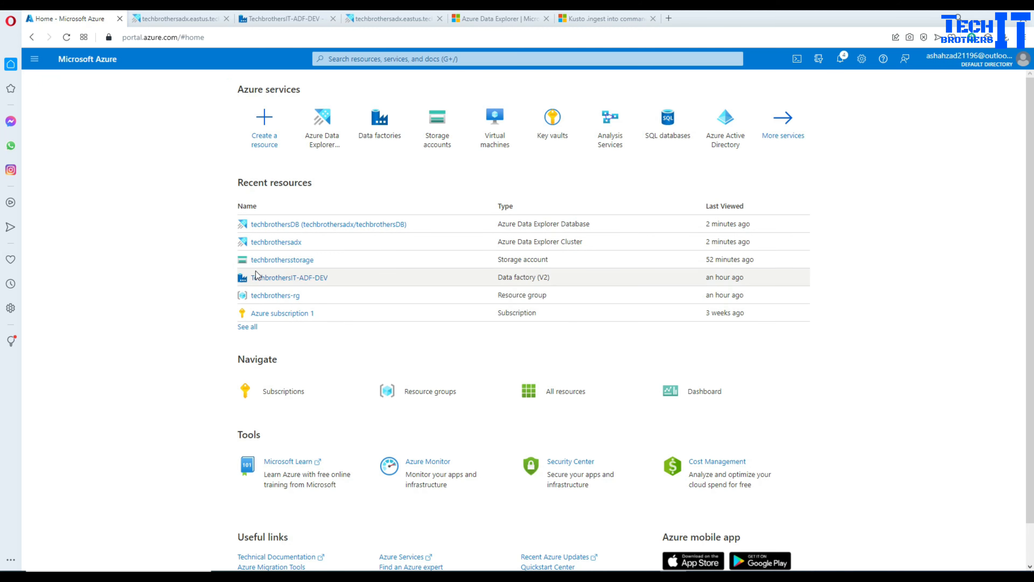
pyautogui.click(296, 243)
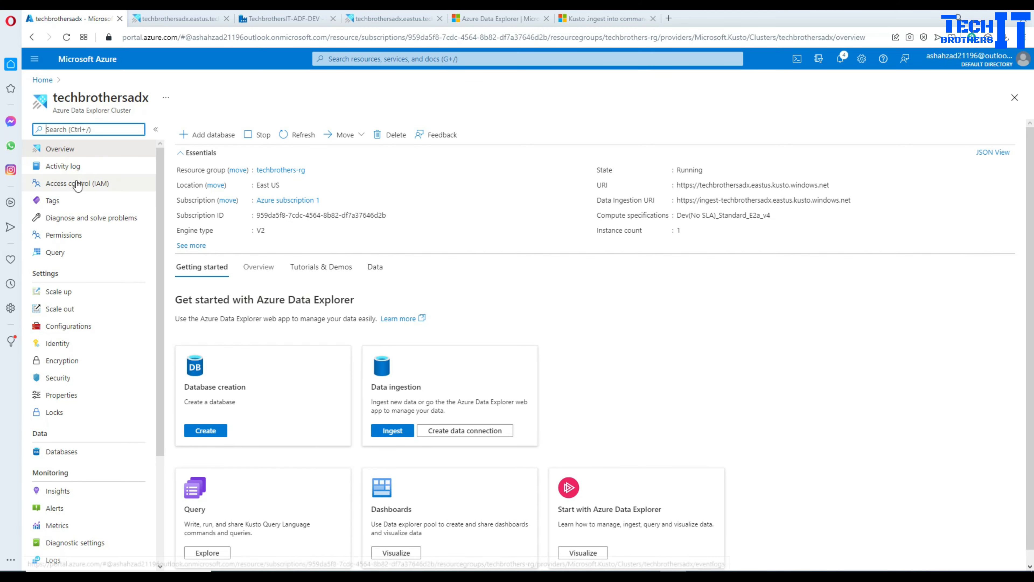
pyautogui.click(64, 187)
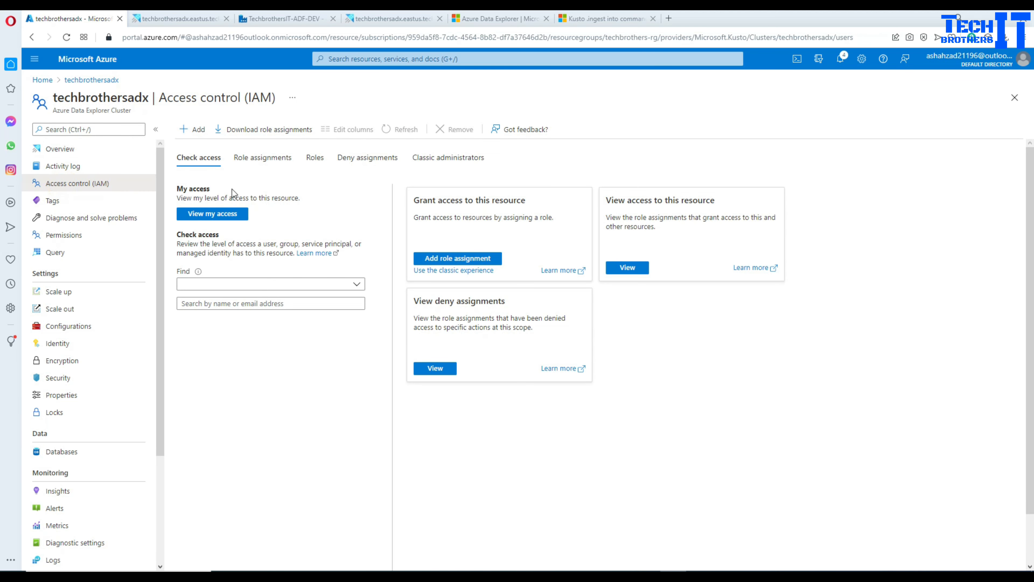
# Step: Start a role assignment on the techbrothersadx cluster with the Contributor role, assigning access to a managed identity
pyautogui.click(195, 130)
pyautogui.click(202, 155)
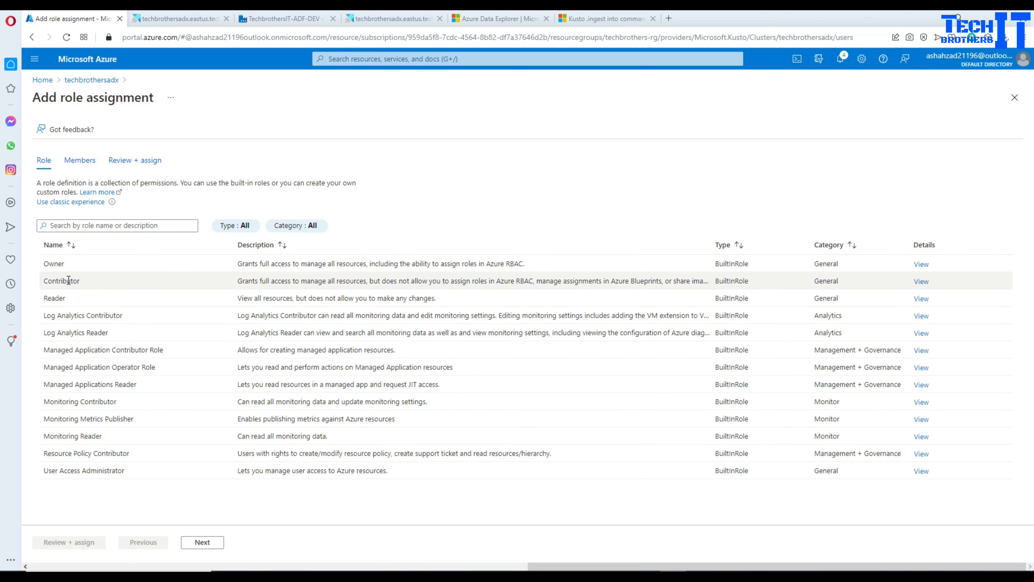
pyautogui.click(73, 282)
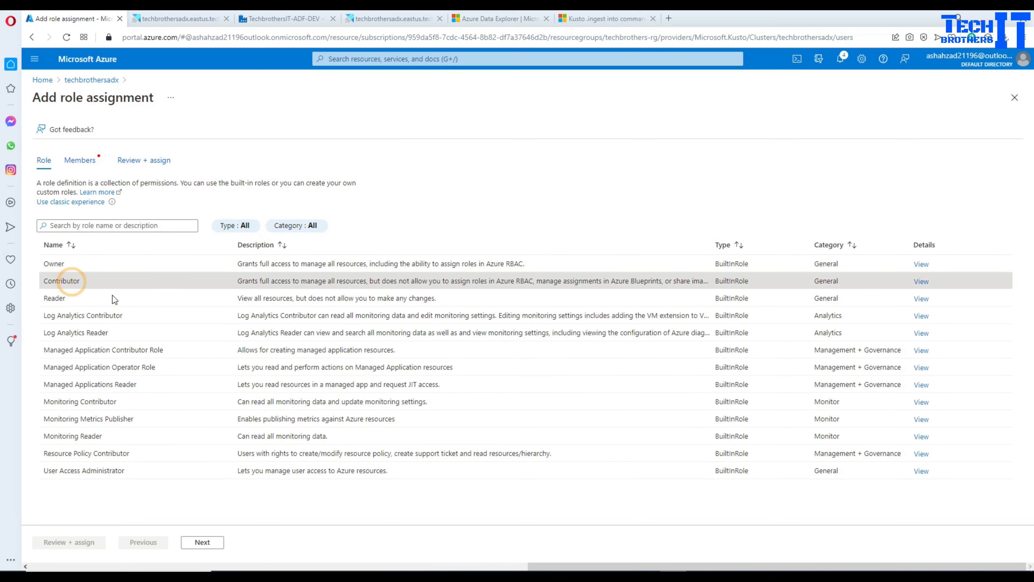
pyautogui.click(202, 542)
pyautogui.click(134, 227)
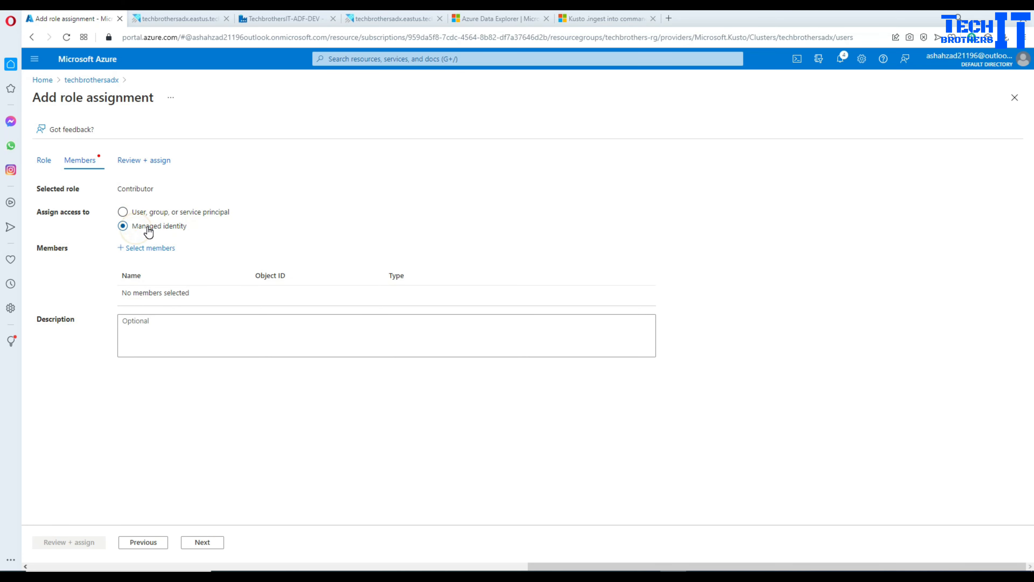
# Step: Select the TechbrothersIT-ADF-DEV data factory identity as member and try to assign it the Contributor role
pyautogui.click(142, 249)
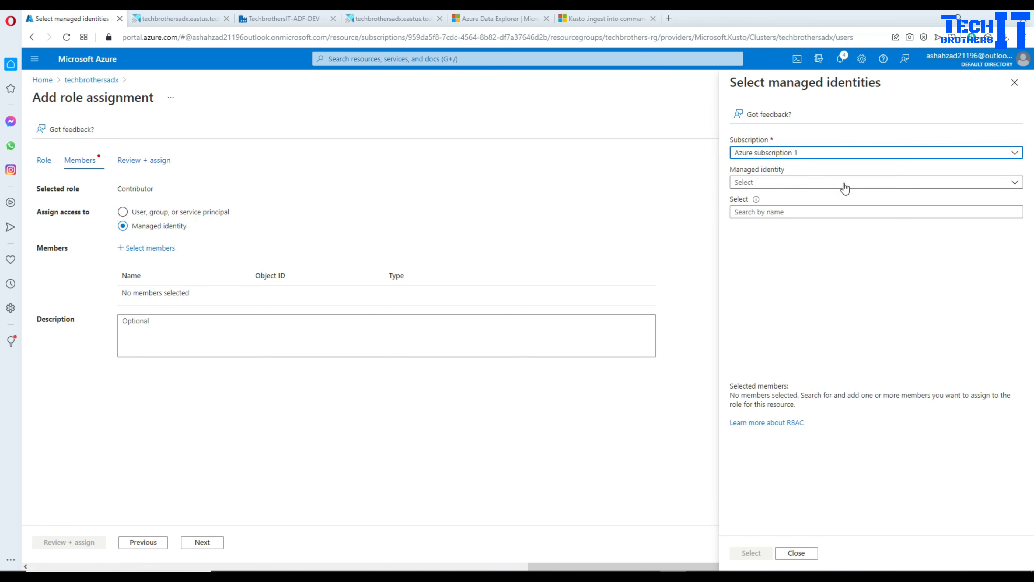
pyautogui.click(776, 182)
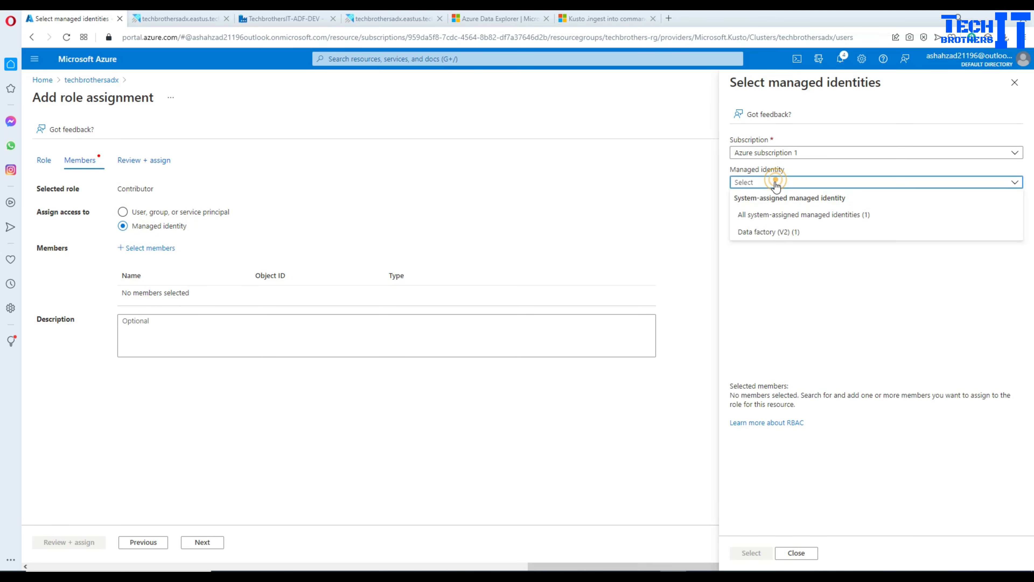
pyautogui.click(763, 233)
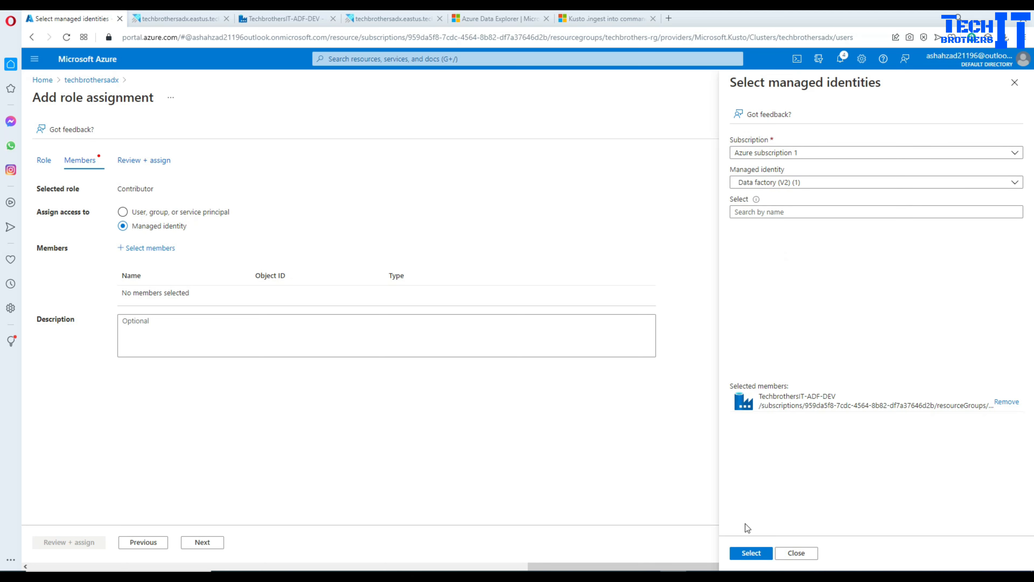
pyautogui.click(752, 553)
pyautogui.click(89, 542)
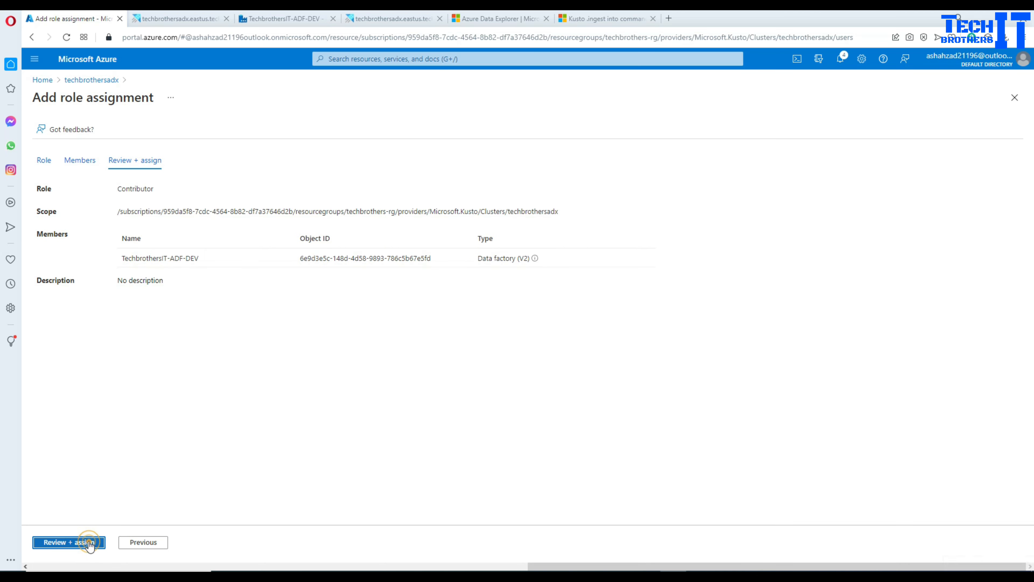
pyautogui.click(80, 541)
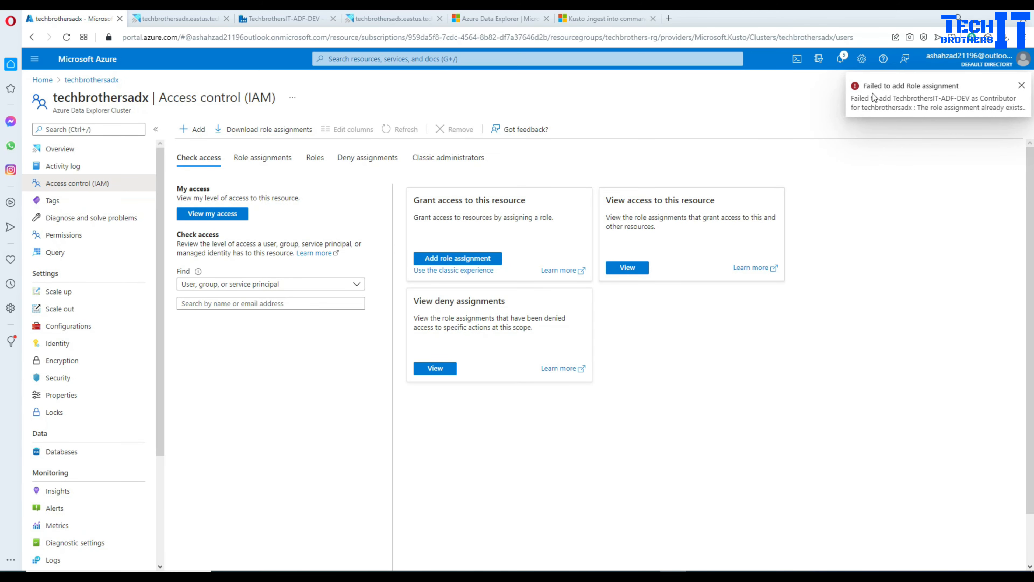
pyautogui.click(1022, 86)
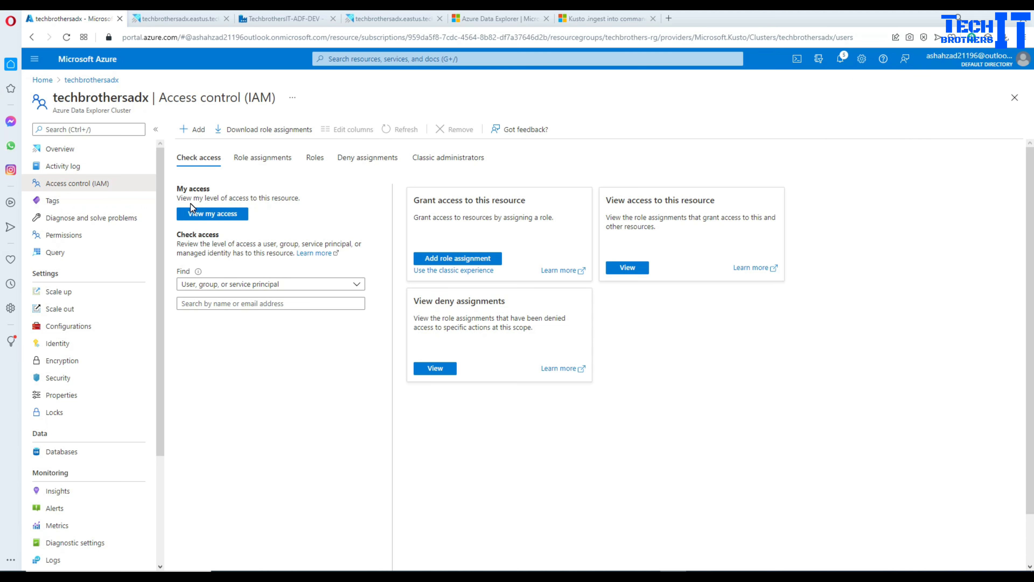
# Step: Open the permissions of techbrothersDB and review the data factory app's role and the roles available to add
pyautogui.click(61, 452)
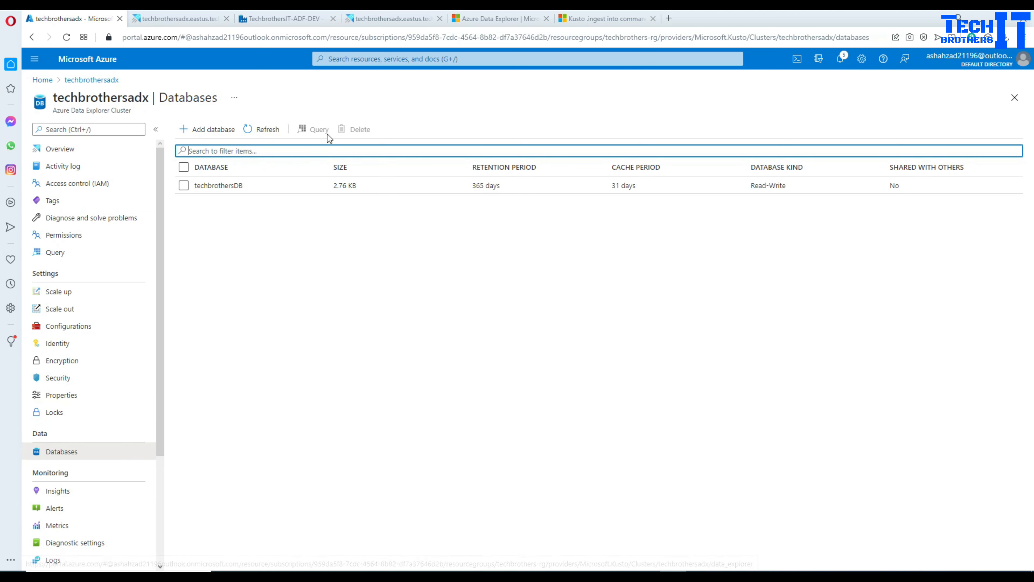
pyautogui.click(217, 187)
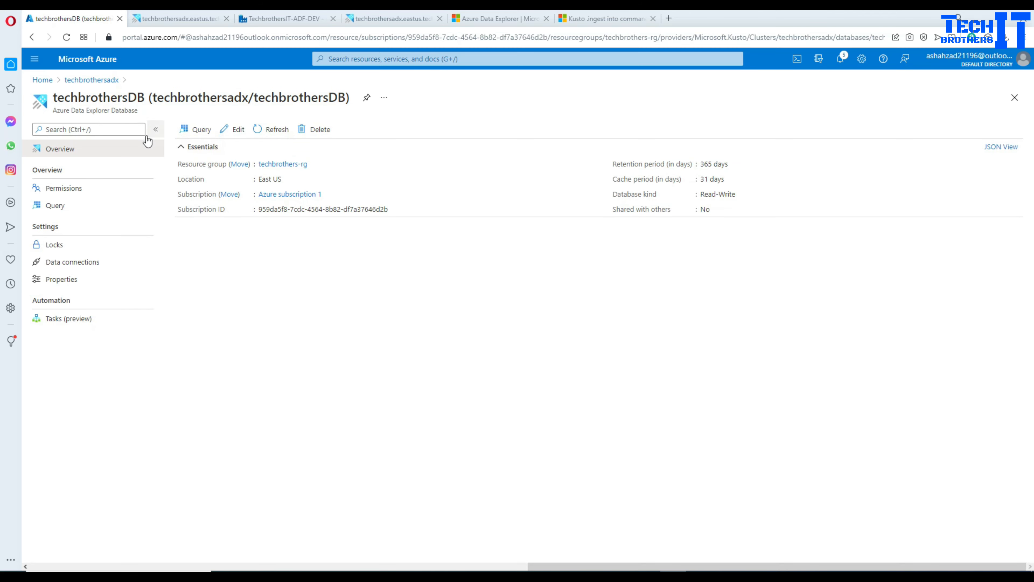
pyautogui.click(57, 190)
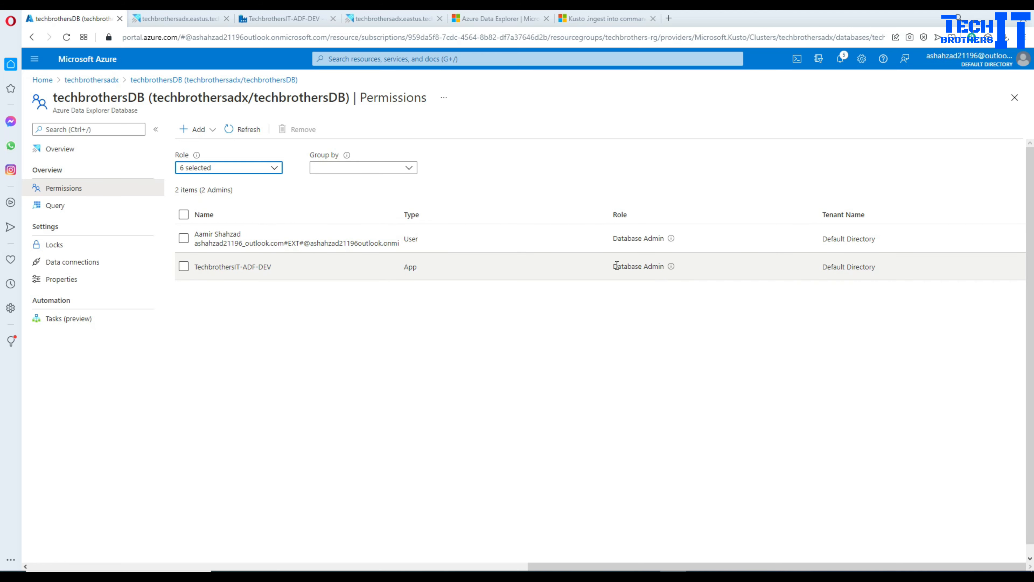
pyautogui.moveTo(617, 265); pyautogui.dragTo(652, 266)
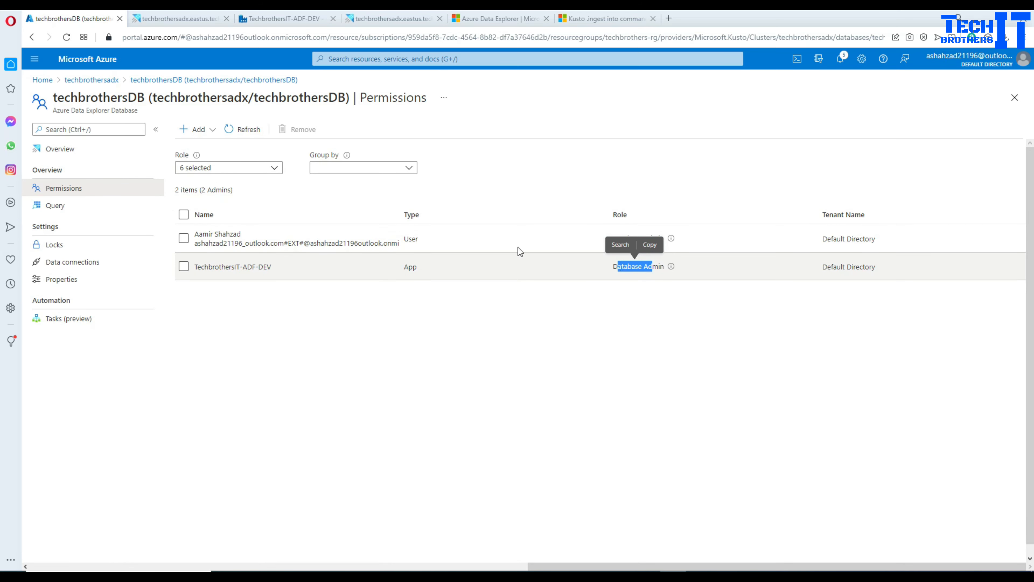
pyautogui.click(193, 129)
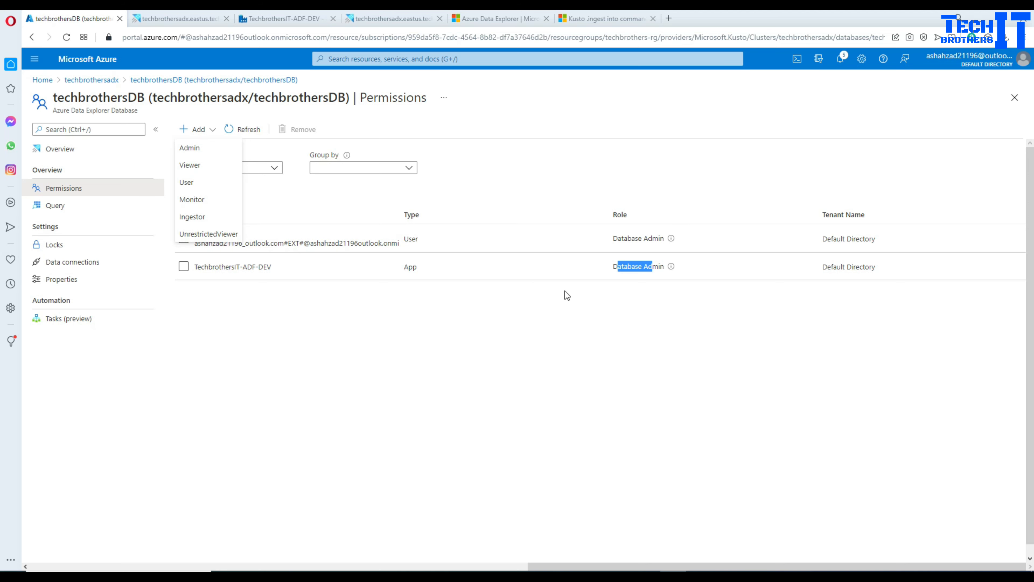
pyautogui.click(605, 327)
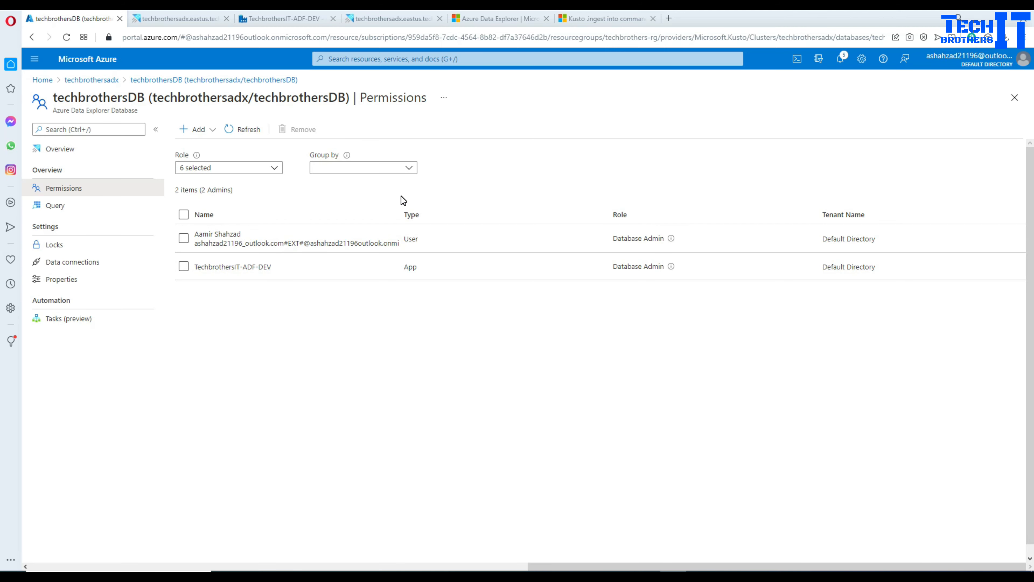
# Step: Return to the Data Factory linked service, choose Azure subscription 1, cluster techbrothersadx and database techbrothersDB, and test the connection
pyautogui.click(42, 80)
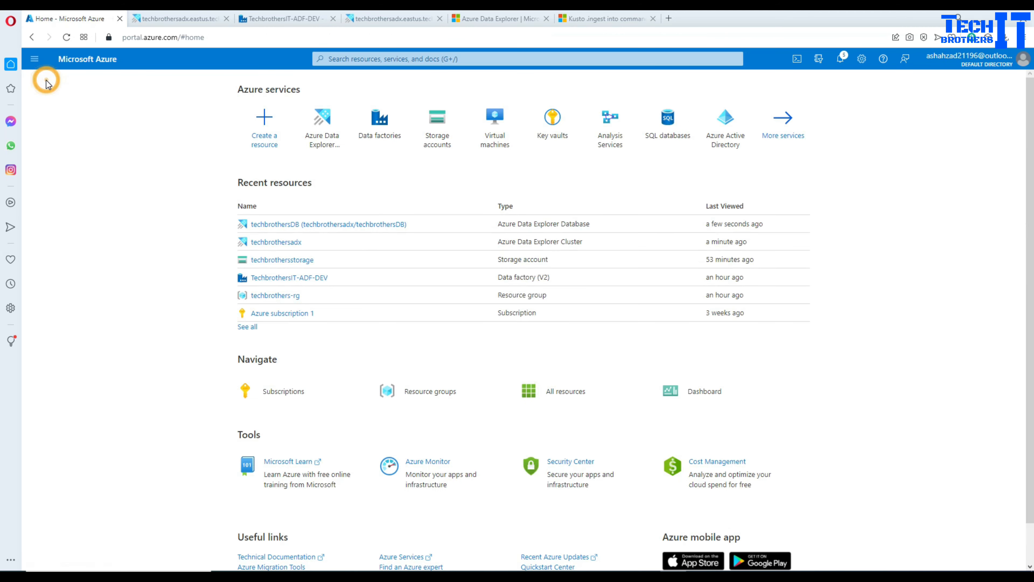
pyautogui.click(296, 19)
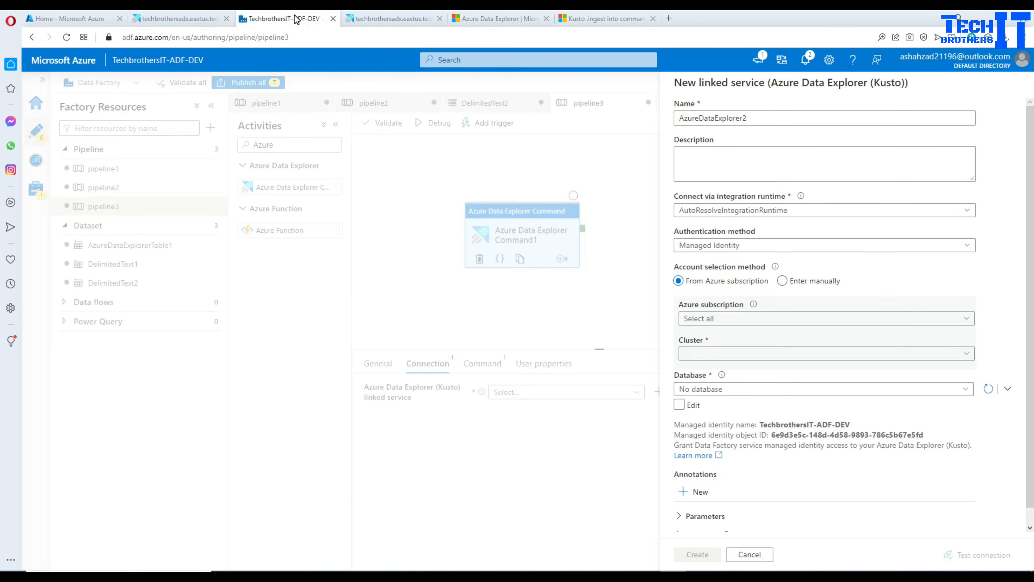
pyautogui.click(727, 319)
pyautogui.click(727, 353)
pyautogui.click(746, 353)
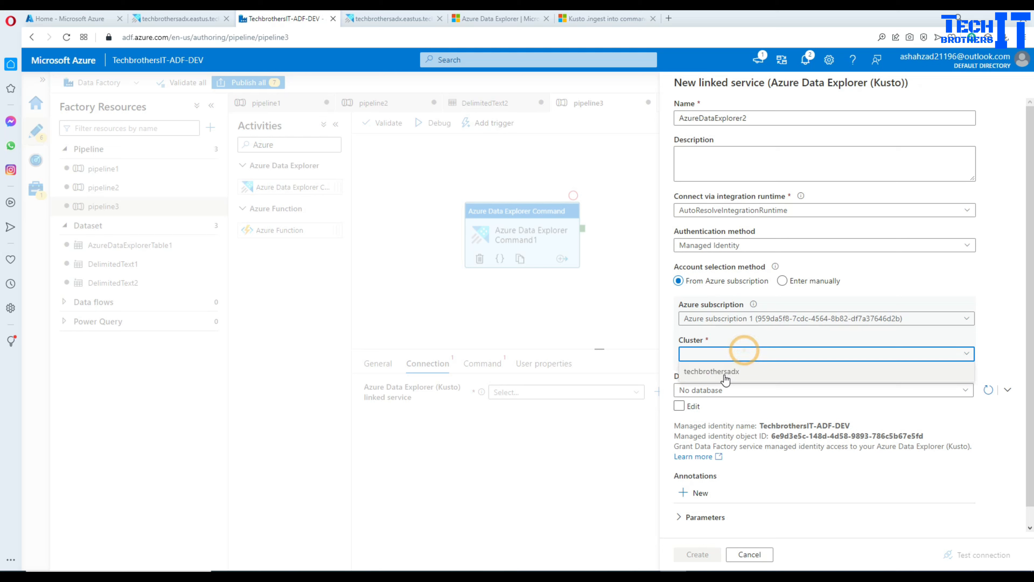
pyautogui.click(724, 377)
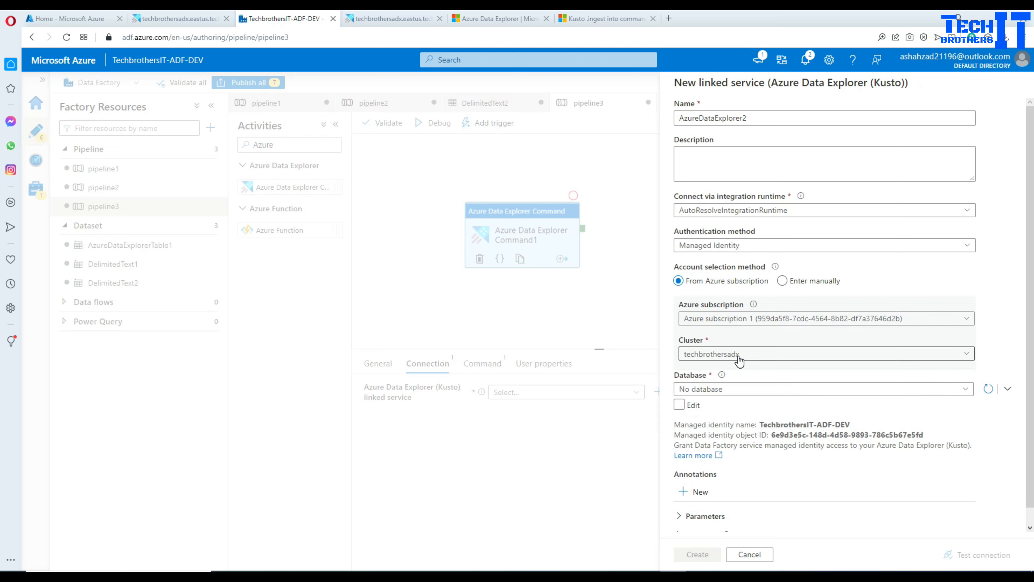
pyautogui.scroll(-1, 758, 364)
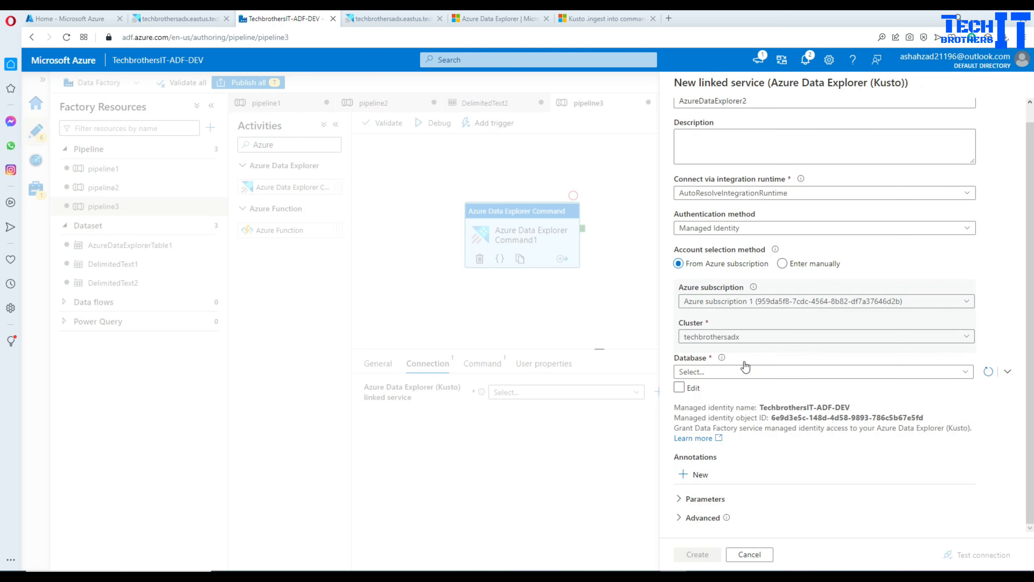
pyautogui.click(707, 372)
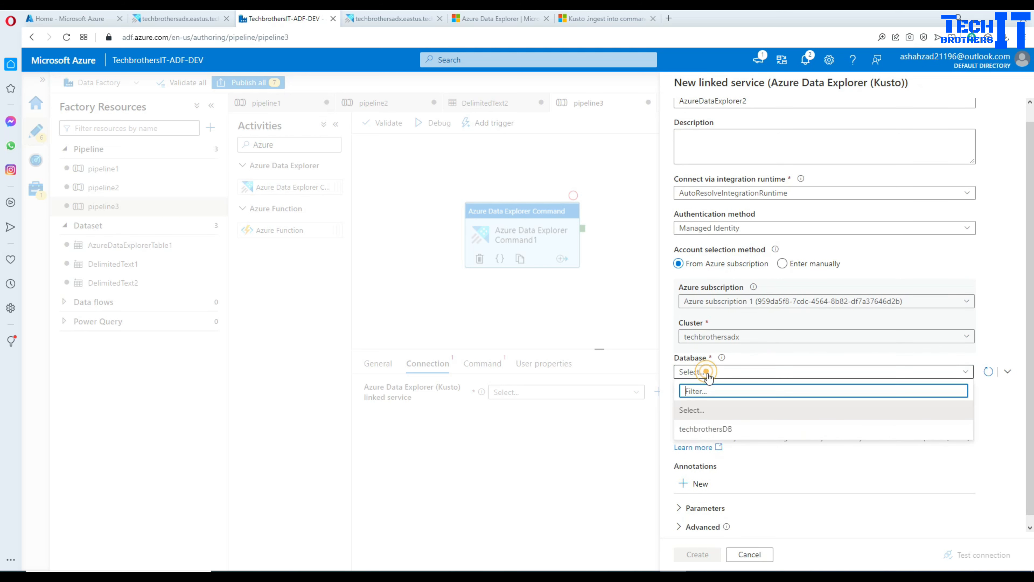
pyautogui.click(710, 430)
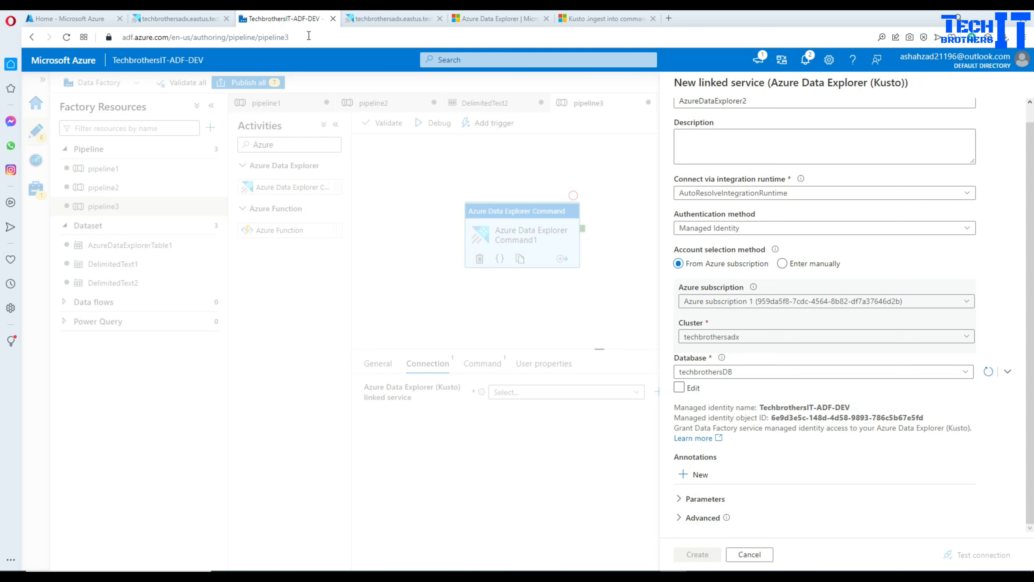
pyautogui.click(969, 555)
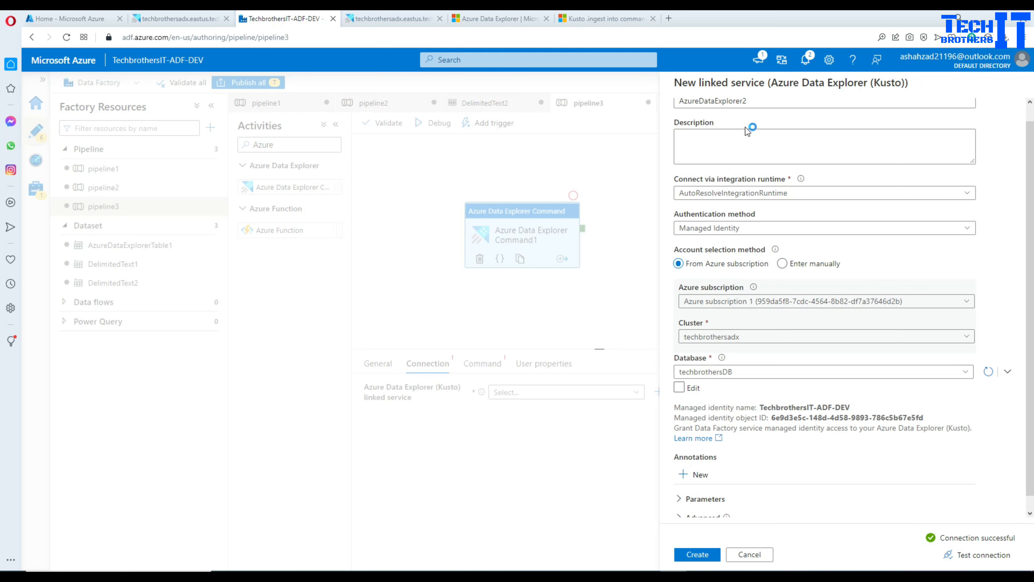
# Step: Name the linked service ADXTechbrothersDB and create it
pyautogui.scroll(1, 751, 127)
pyautogui.click(756, 118)
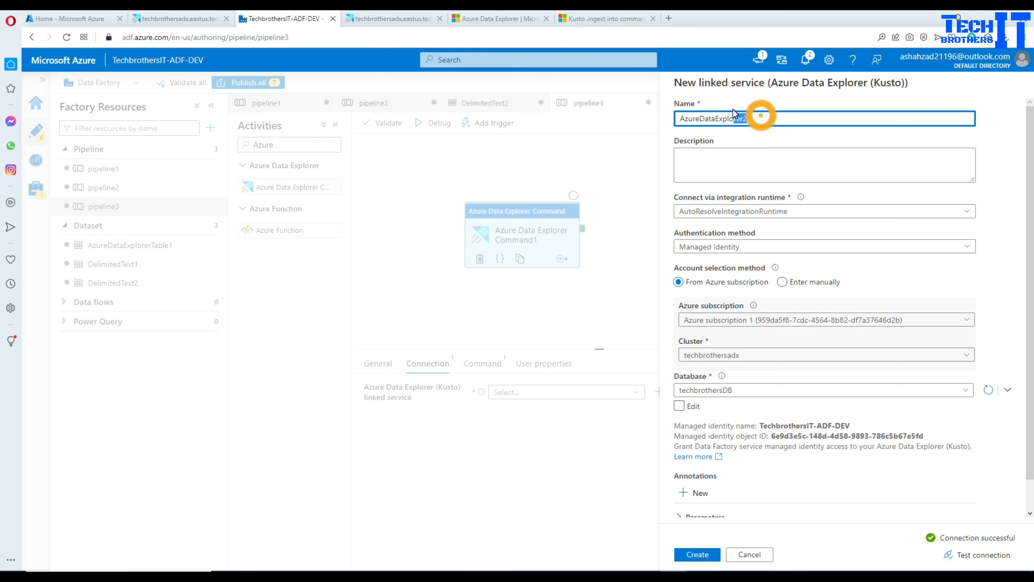
pyautogui.moveTo(761, 118); pyautogui.dragTo(684, 118)
pyautogui.write('ADXTechbrothersDB')
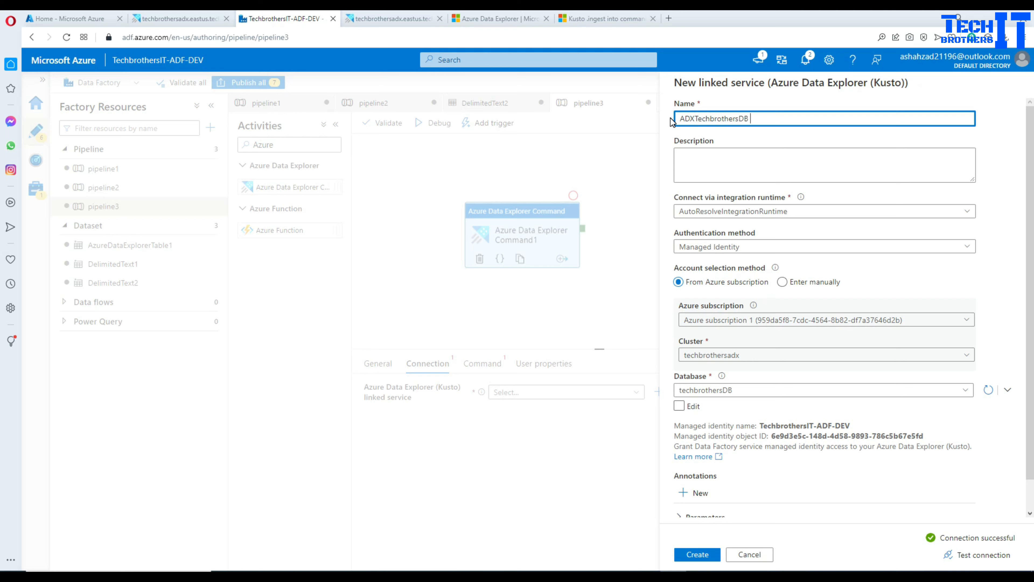
pyautogui.press('BackSpace')
pyautogui.click(696, 555)
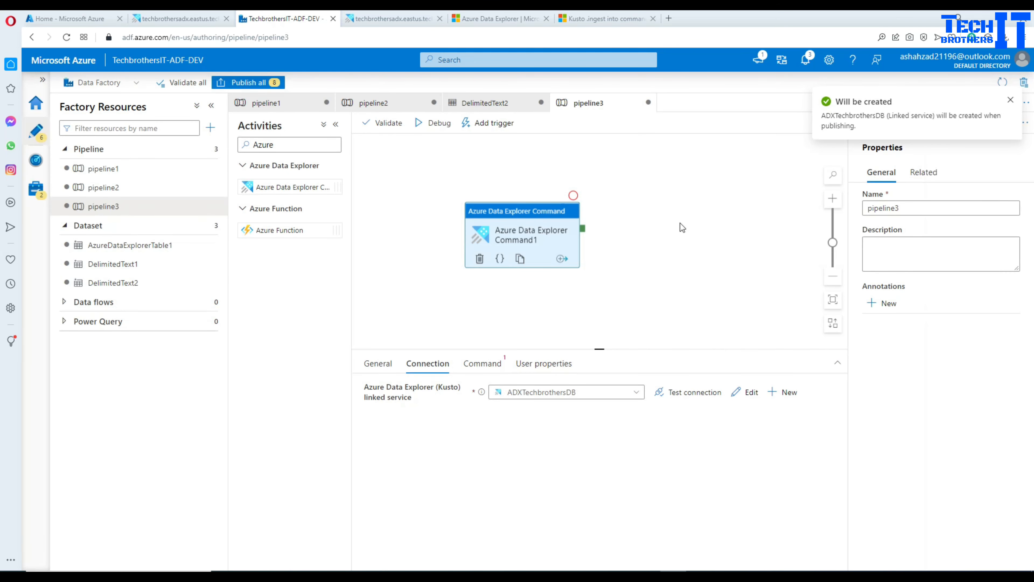
# Step: Set the Azure Data Explorer Command activity's command to ".show tables | take 5"
pyautogui.click(210, 128)
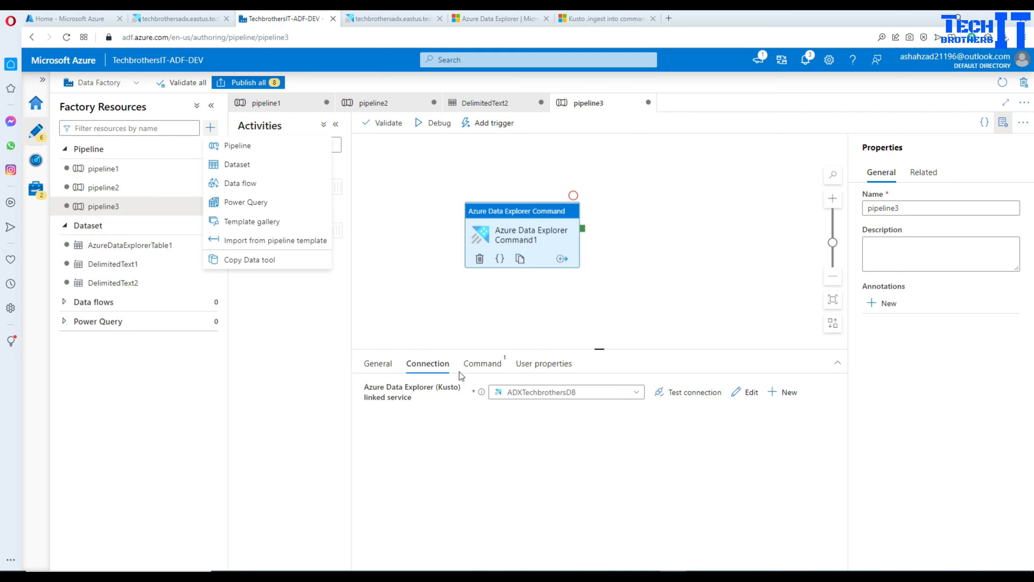
pyautogui.click(480, 366)
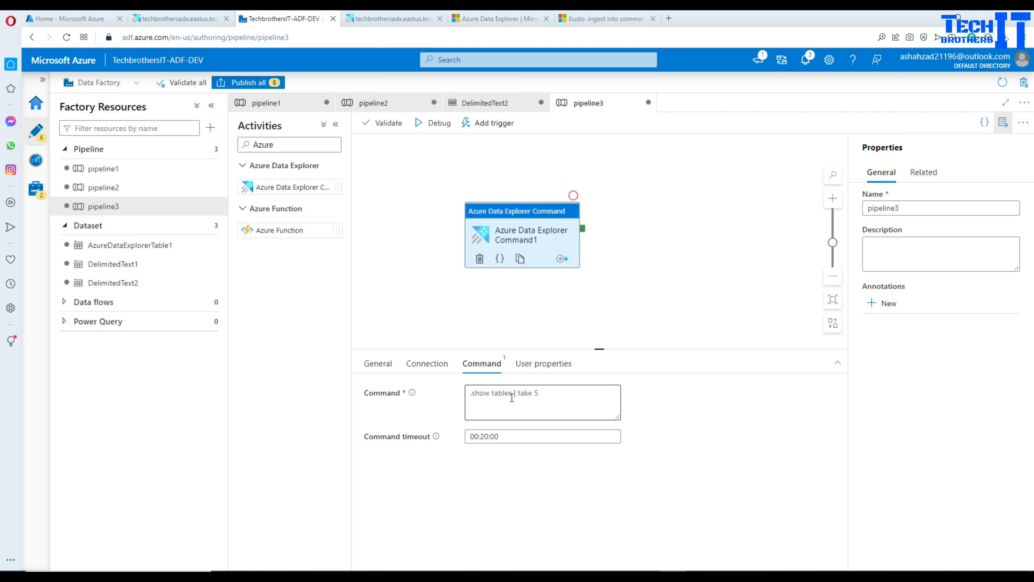
pyautogui.click(544, 393)
pyautogui.click(552, 394)
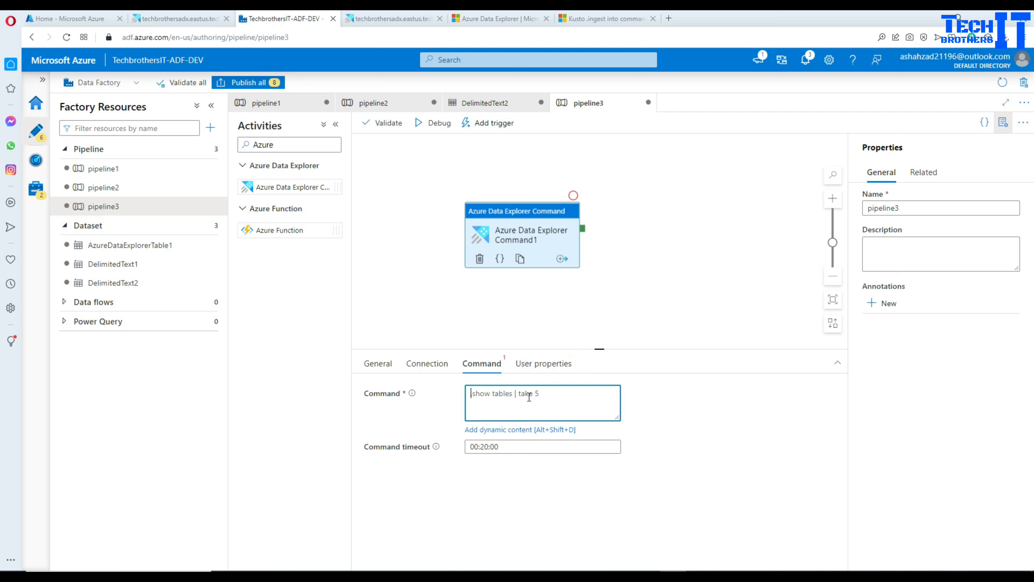
pyautogui.write('.show tables | take 5')
pyautogui.moveTo(513, 392); pyautogui.dragTo(463, 393)
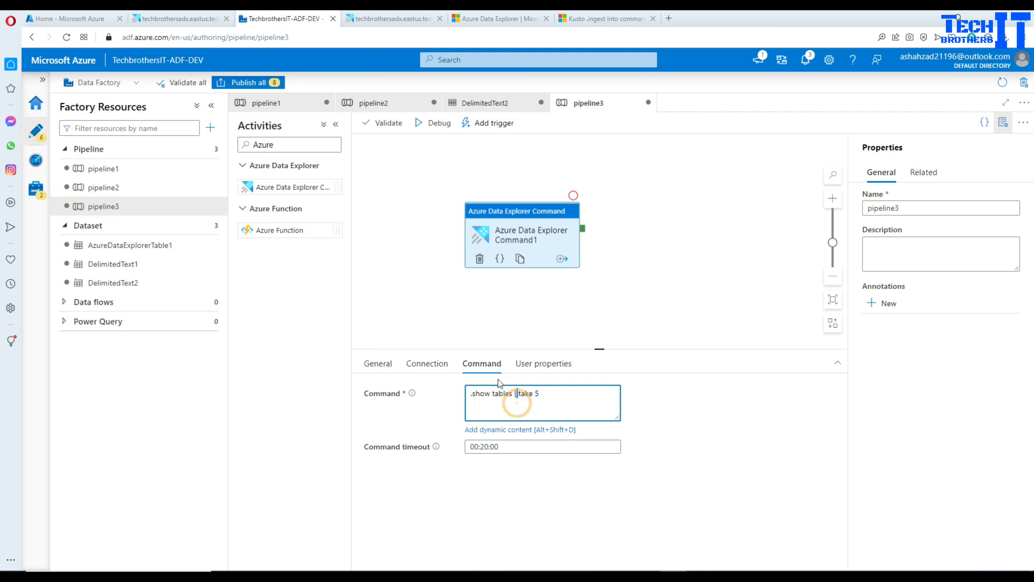
# Step: Debug pipeline3, inspect the activity run's input, and refresh the run status
pyautogui.click(441, 127)
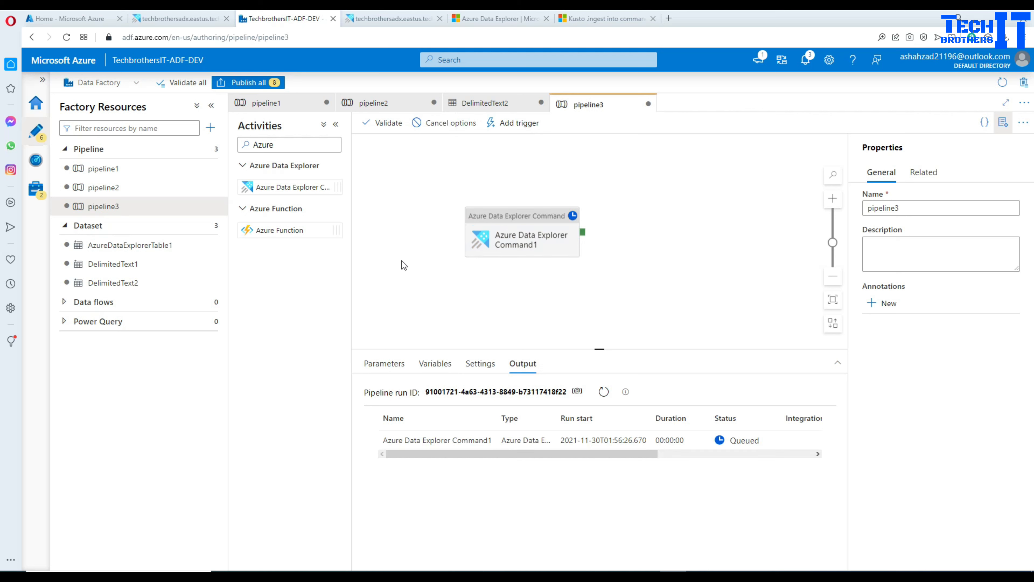
pyautogui.click(489, 447)
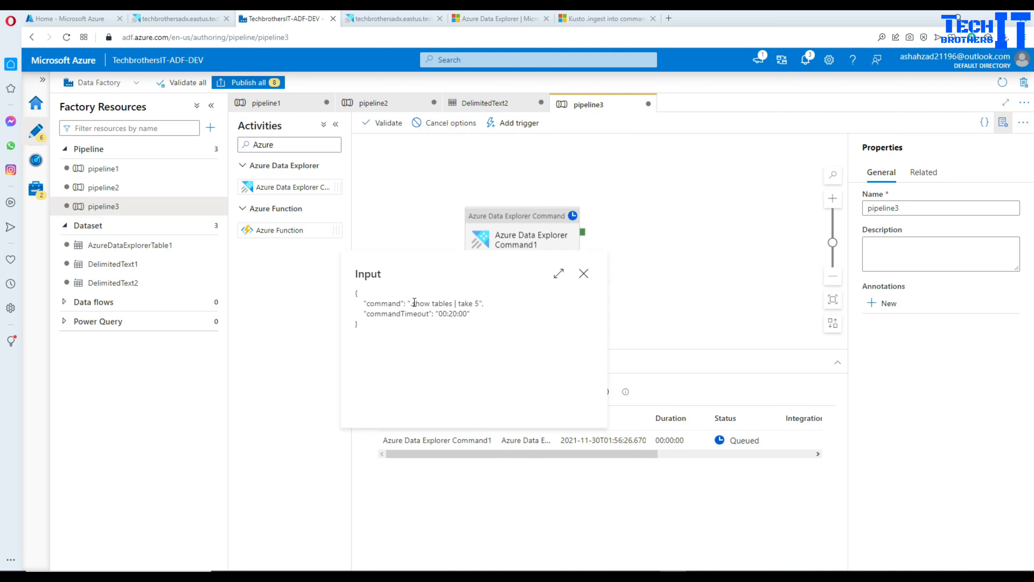
pyautogui.moveTo(411, 303); pyautogui.dragTo(474, 303)
pyautogui.click(584, 273)
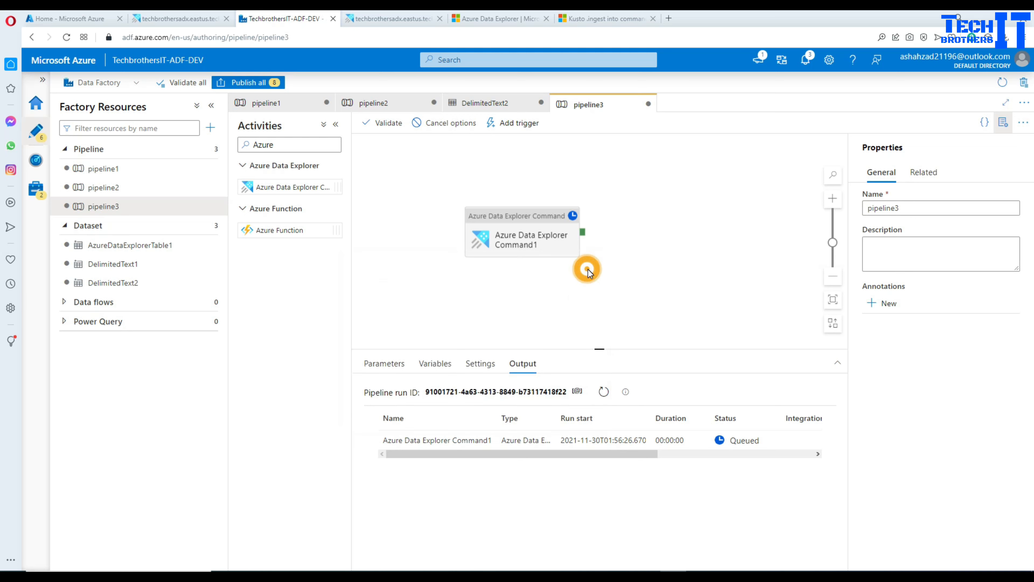
pyautogui.click(603, 392)
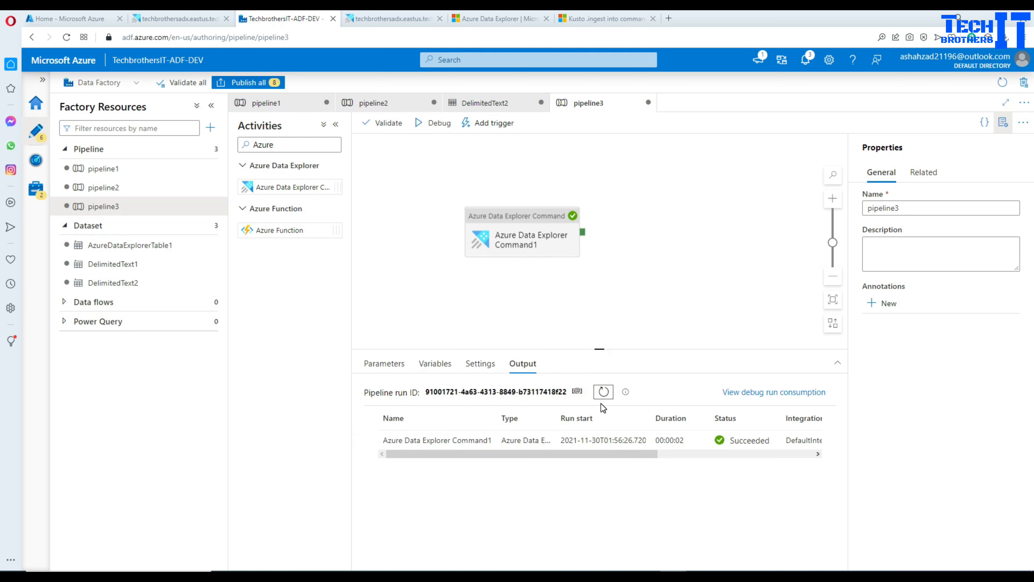
# Step: Open the activity run's output and examine the returned count, table name and database name
pyautogui.click(494, 443)
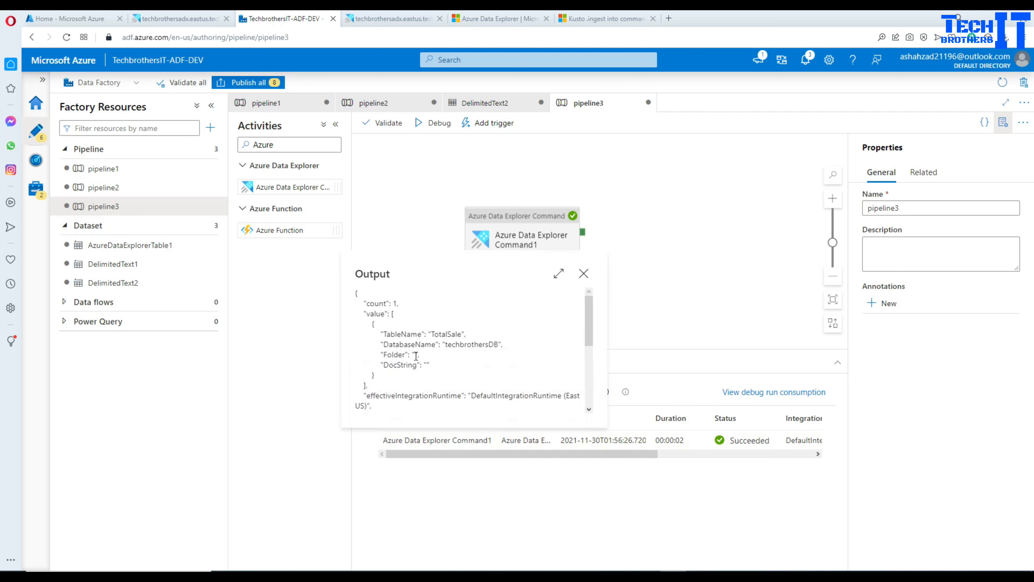
pyautogui.doubleClick(399, 335)
pyautogui.doubleClick(446, 334)
pyautogui.click(447, 344)
pyautogui.doubleClick(447, 335)
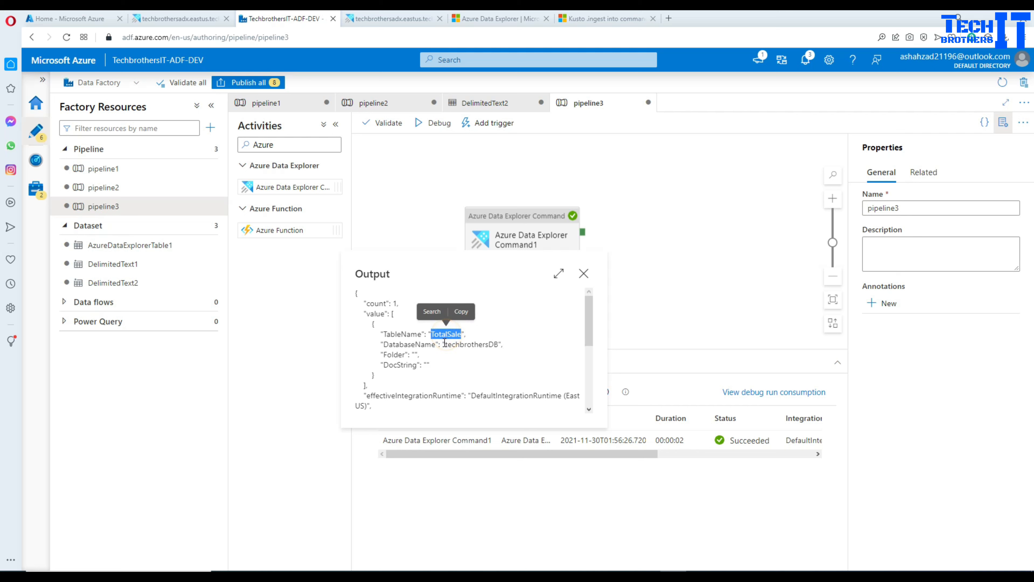
pyautogui.doubleClick(379, 314)
pyautogui.click(396, 301)
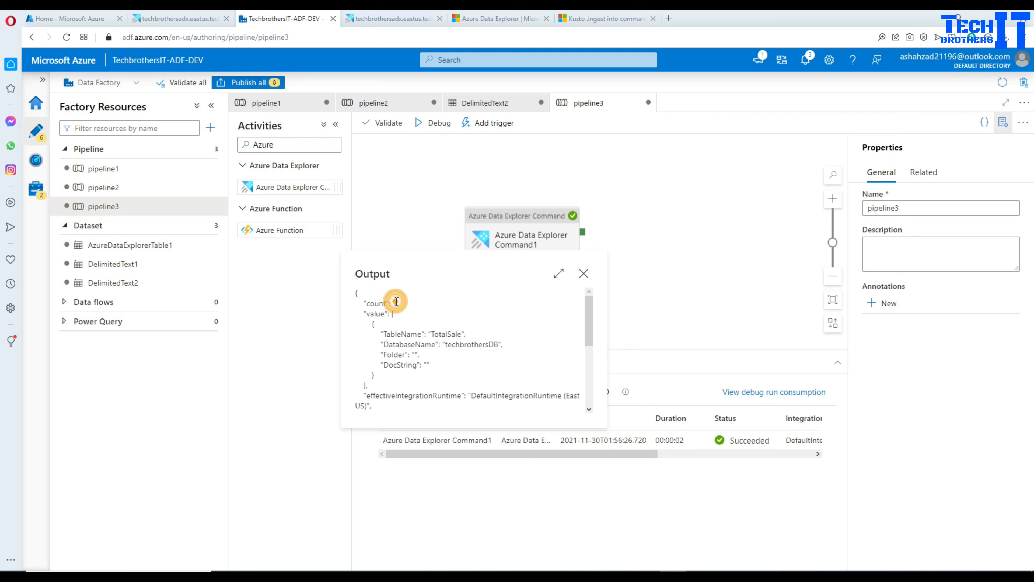
pyautogui.click(581, 273)
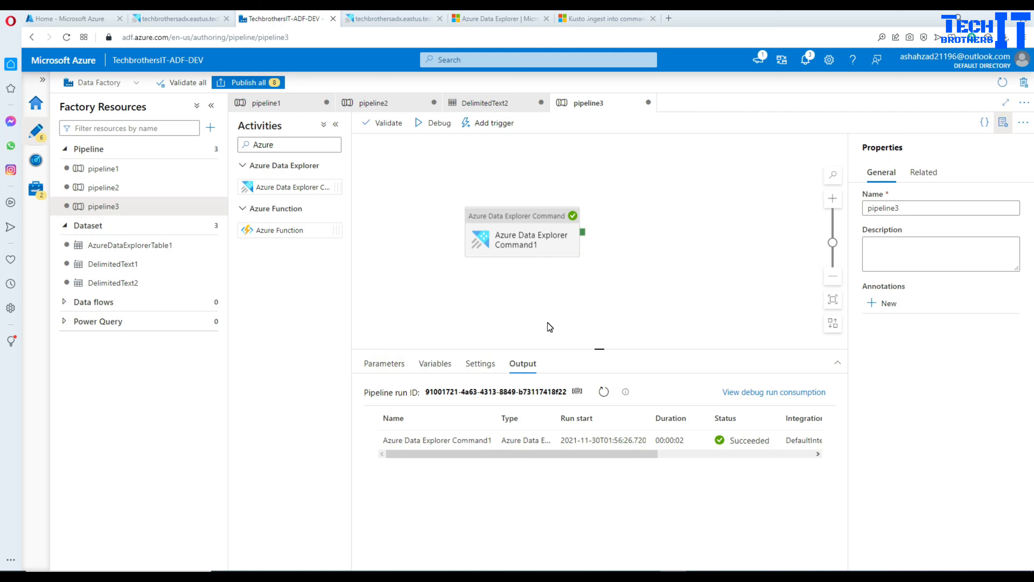
# Step: Replace the activity's command with ".create table SampleTable (id:long, name string)"
pyautogui.click(494, 240)
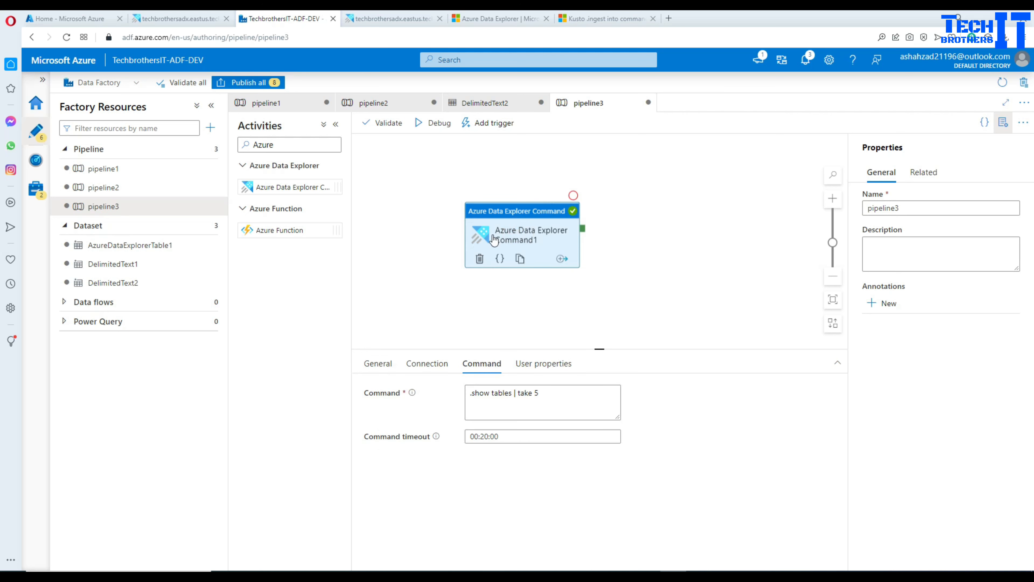
pyautogui.click(546, 394)
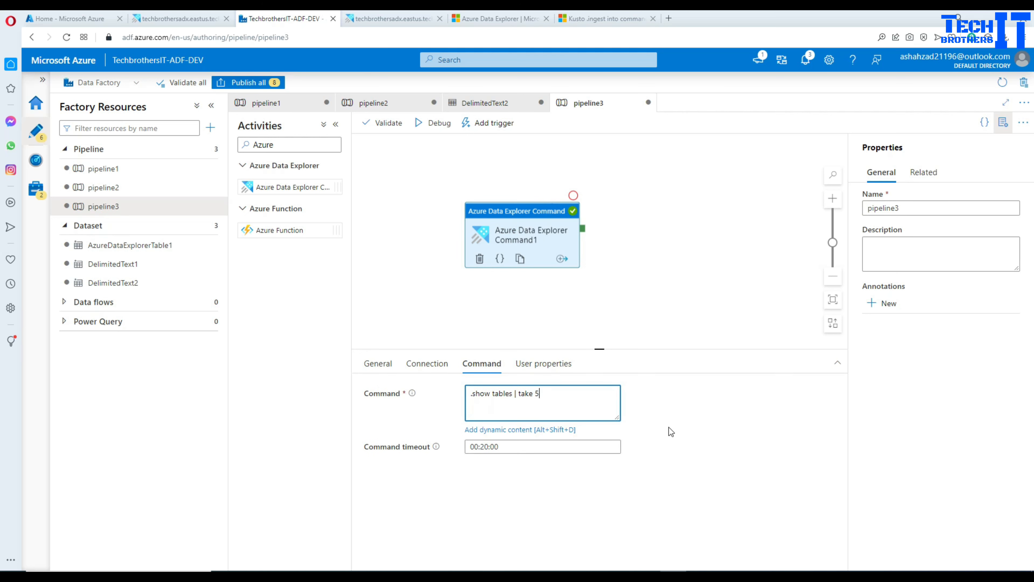
pyautogui.click(615, 418)
pyautogui.moveTo(571, 401); pyautogui.dragTo(437, 399)
pyautogui.press('BackSpace')
pyautogui.write('.cre')
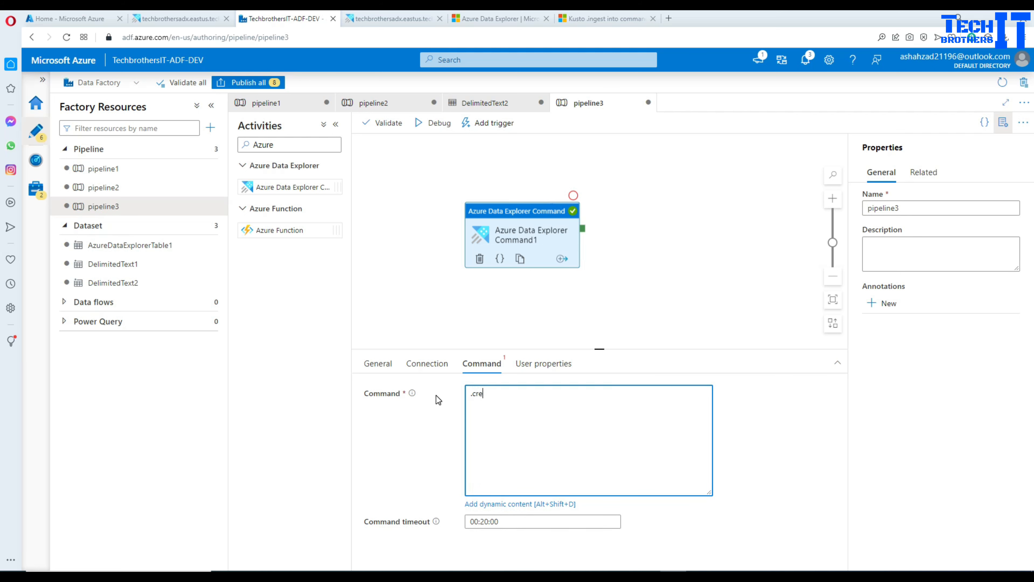
pyautogui.write('ate table SampleTable (id')
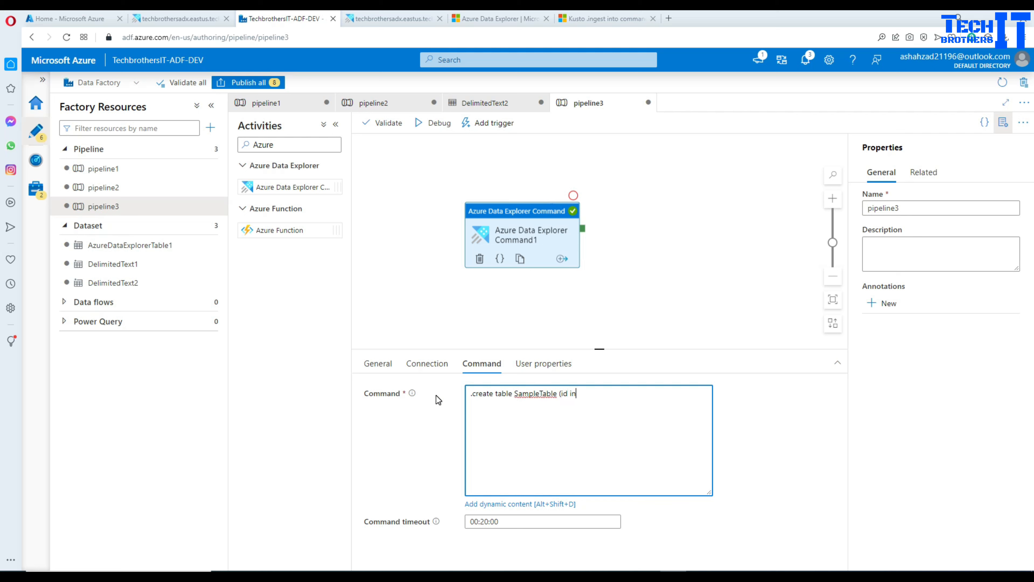
pyautogui.write(':long, name string')
# Step: Debug pipeline3, then switch to Azure Data Explorer and refresh techbrothersDB to check for the new table
pyautogui.click(424, 217)
pyautogui.click(438, 124)
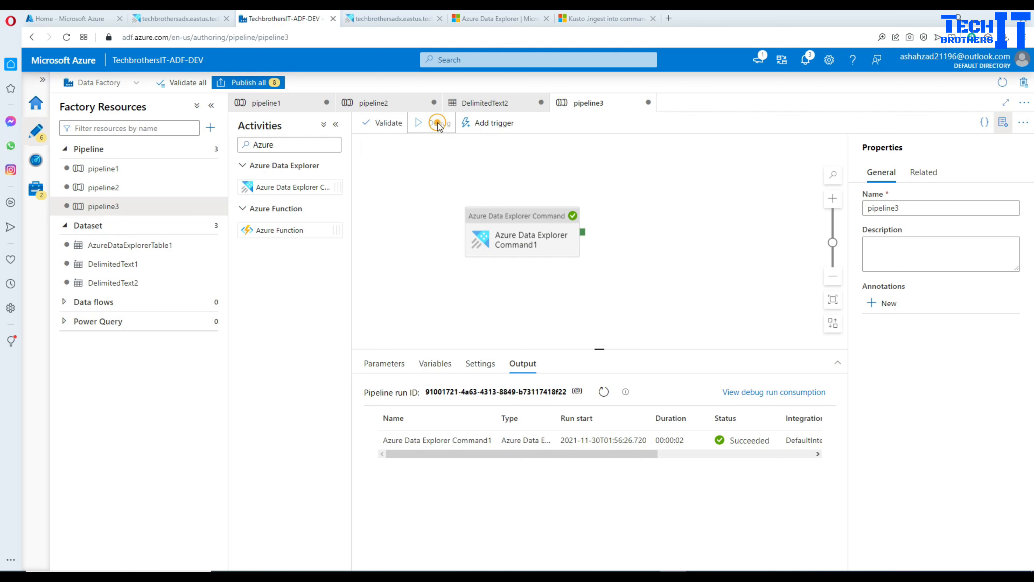
pyautogui.click(393, 19)
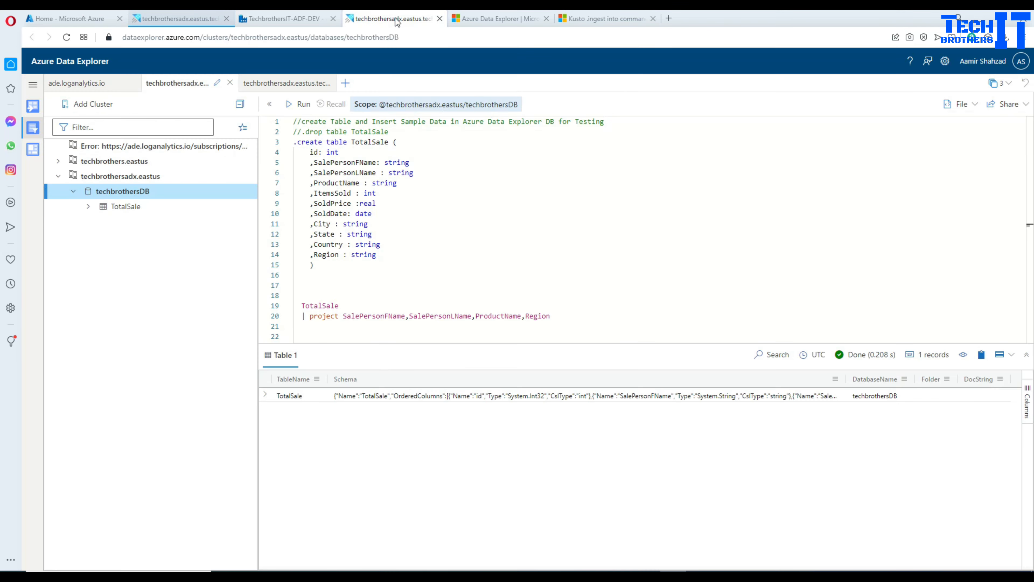
pyautogui.click(139, 194)
pyautogui.click(233, 191)
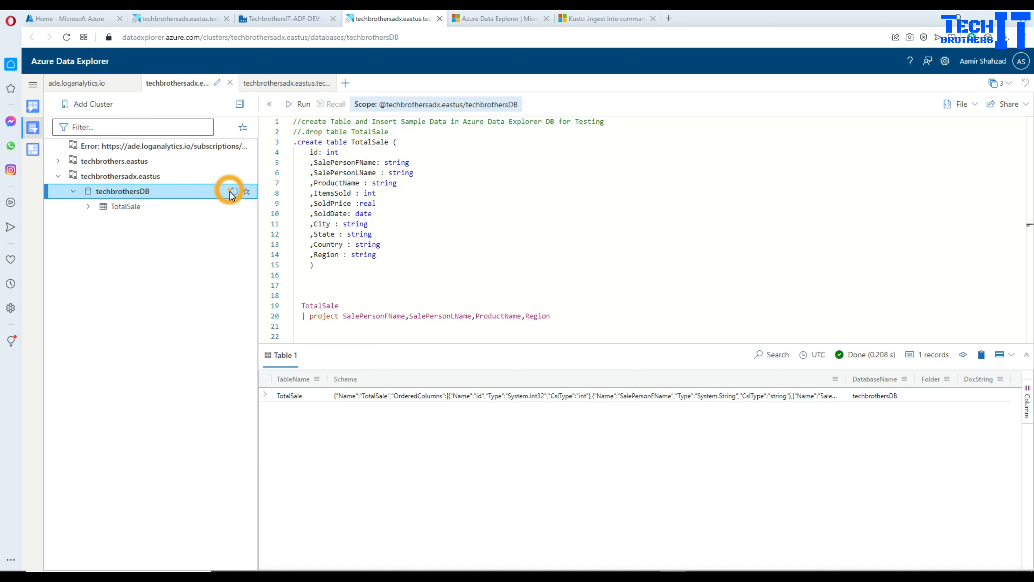
pyautogui.click(233, 192)
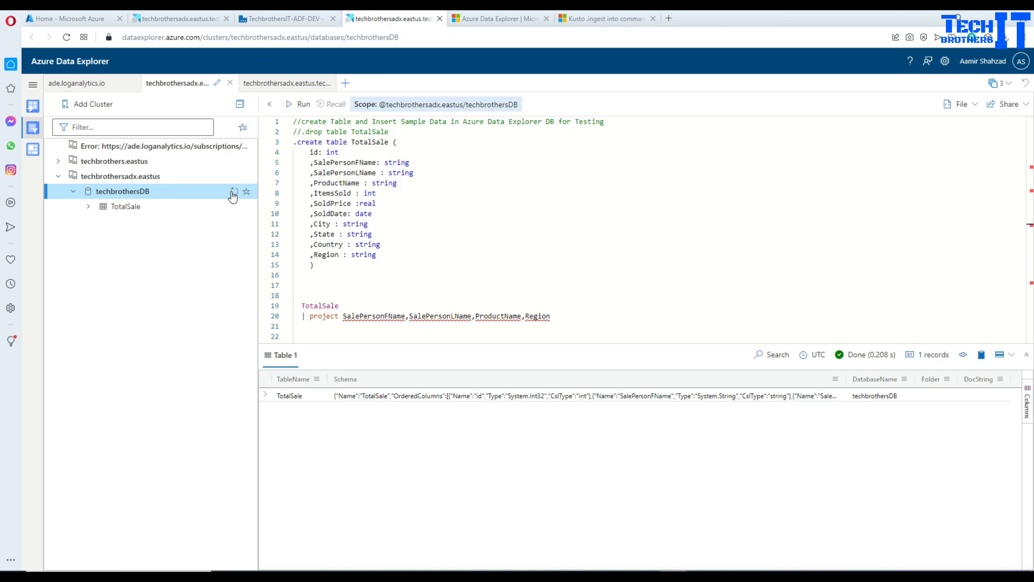
pyautogui.click(233, 191)
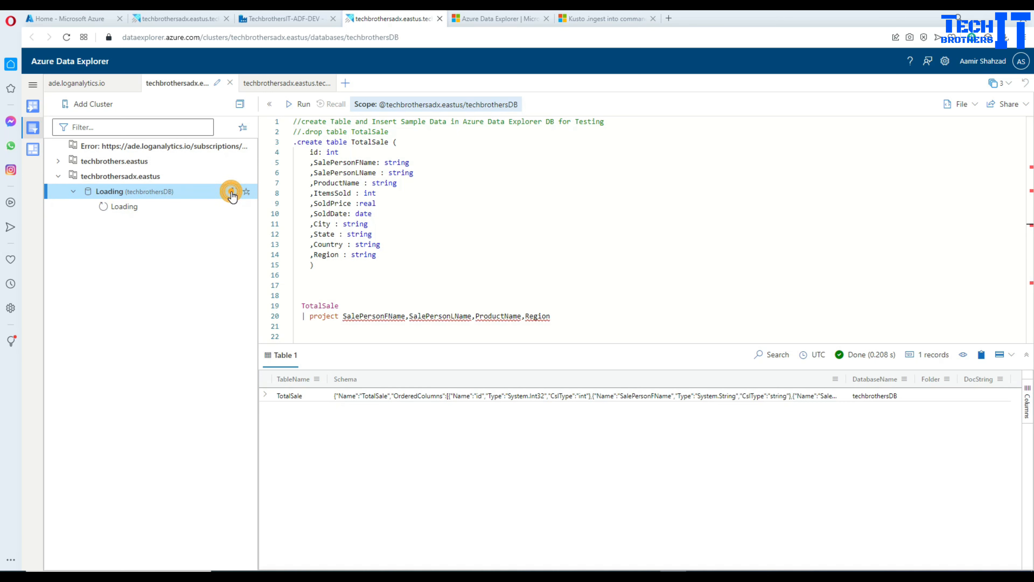
# Step: Return to Data Factory, refresh the pipeline run status and read the activity's error details
pyautogui.click(285, 18)
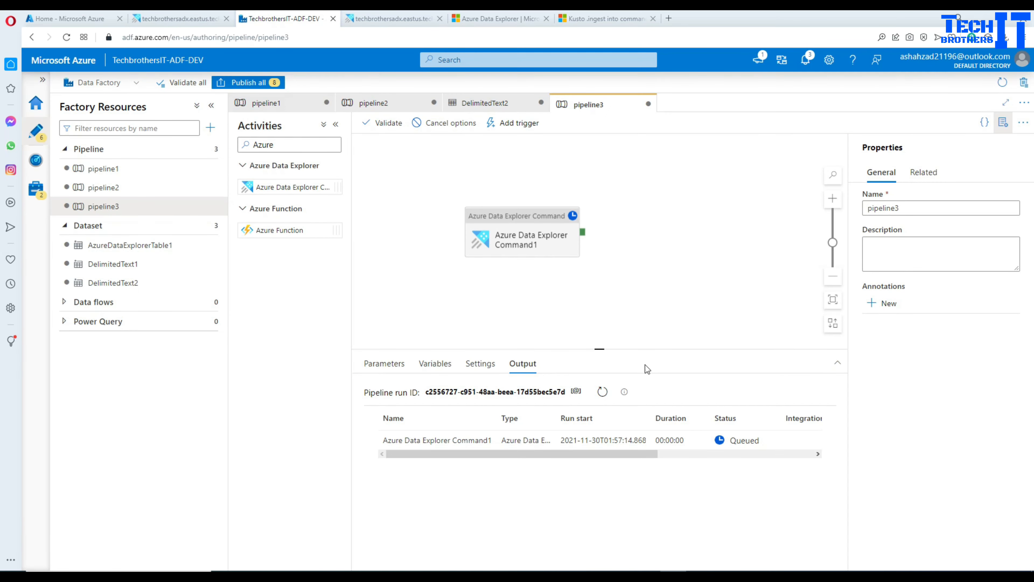
pyautogui.click(606, 394)
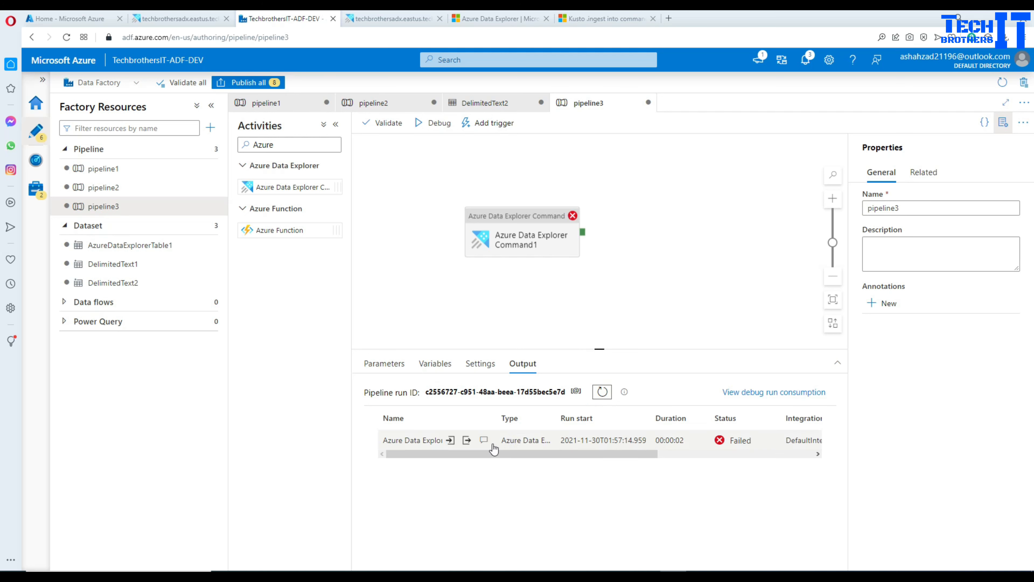
pyautogui.click(483, 440)
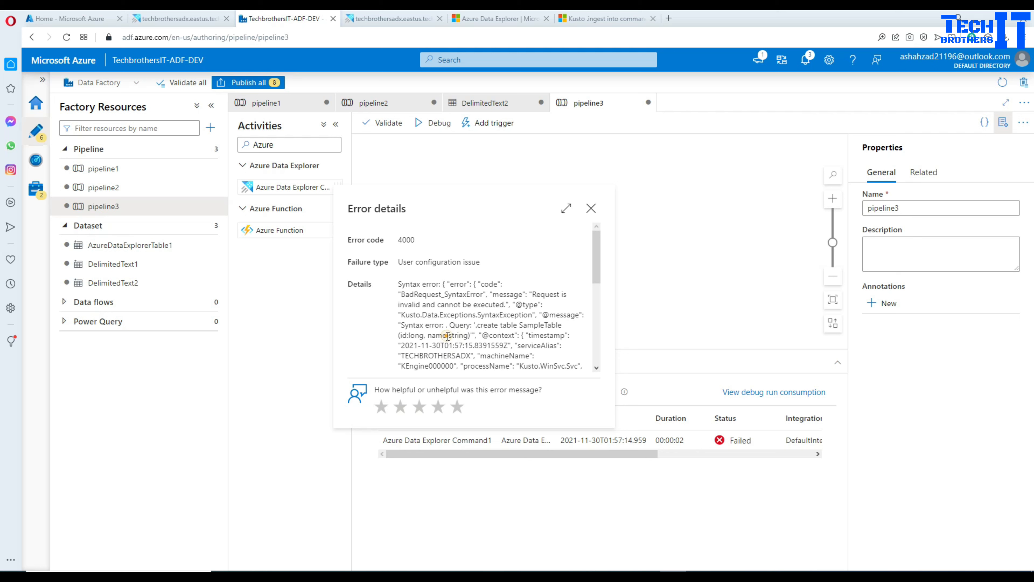
pyautogui.click(592, 209)
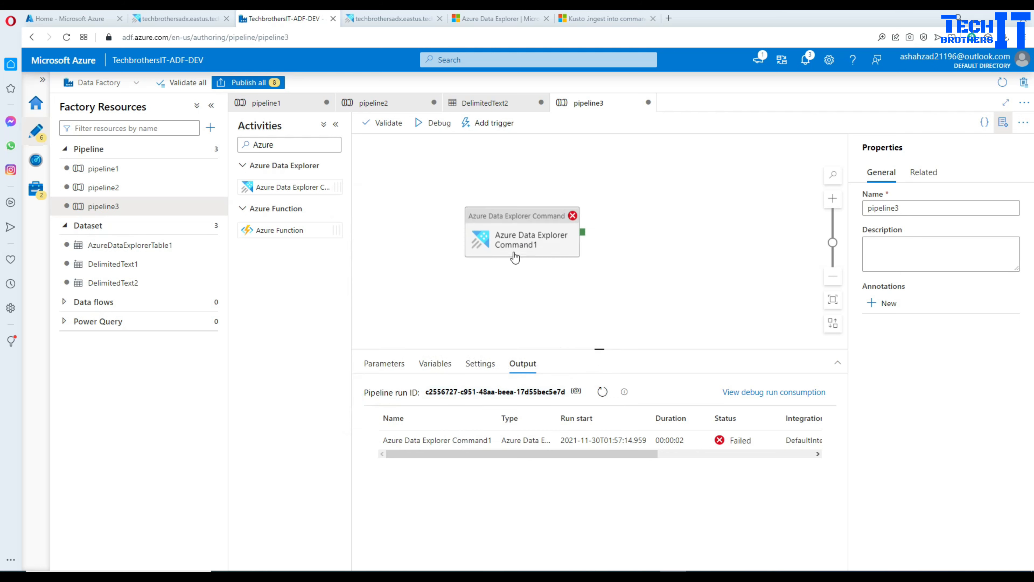
# Step: Correct the name column's definition to "name: string" in the activity's create table command
pyautogui.click(513, 253)
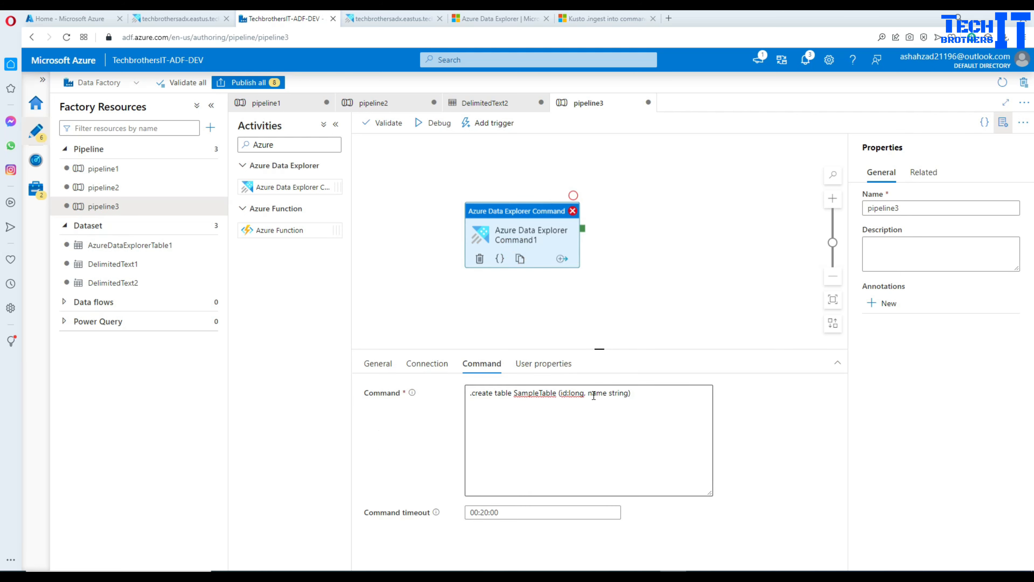
pyautogui.click(606, 393)
pyautogui.write(':')
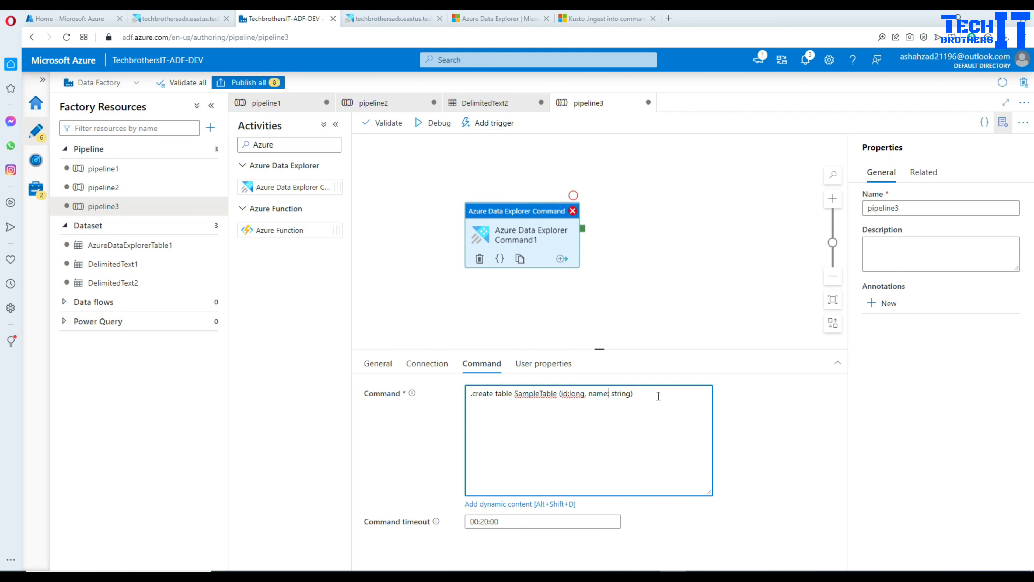
pyautogui.hotkey('ctrl', '+')
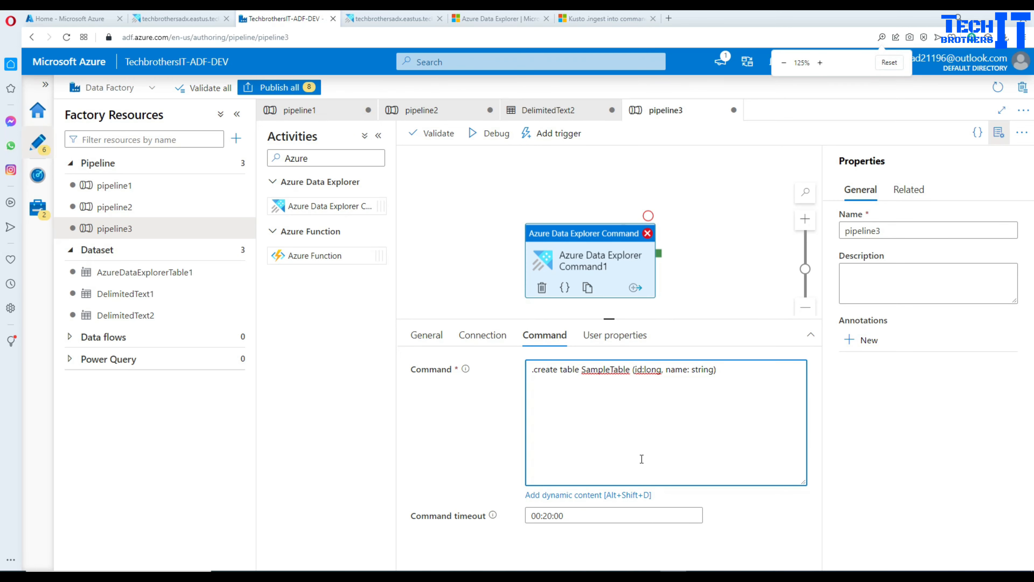
pyautogui.moveTo(723, 368); pyautogui.dragTo(690, 370)
pyautogui.click(689, 369)
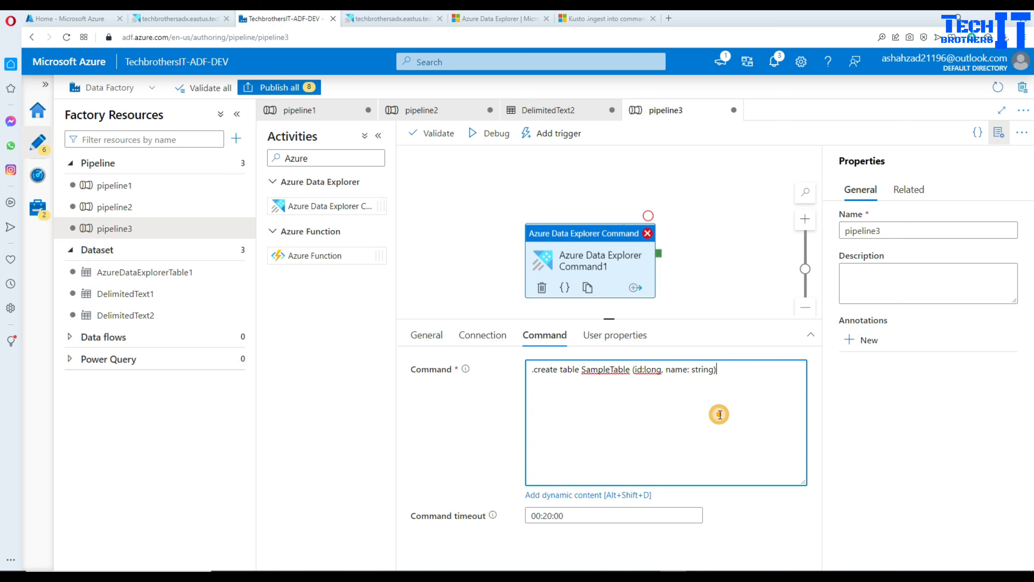
# Step: Debug pipeline3 with the corrected command and refresh techbrothersDB in Azure Data Explorer
pyautogui.click(458, 199)
pyautogui.click(493, 133)
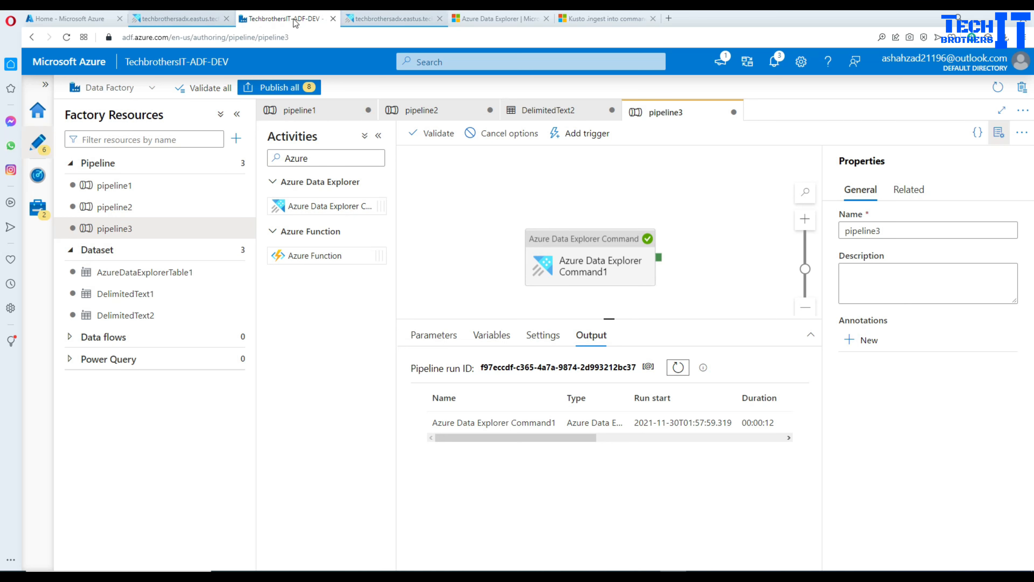
pyautogui.click(385, 17)
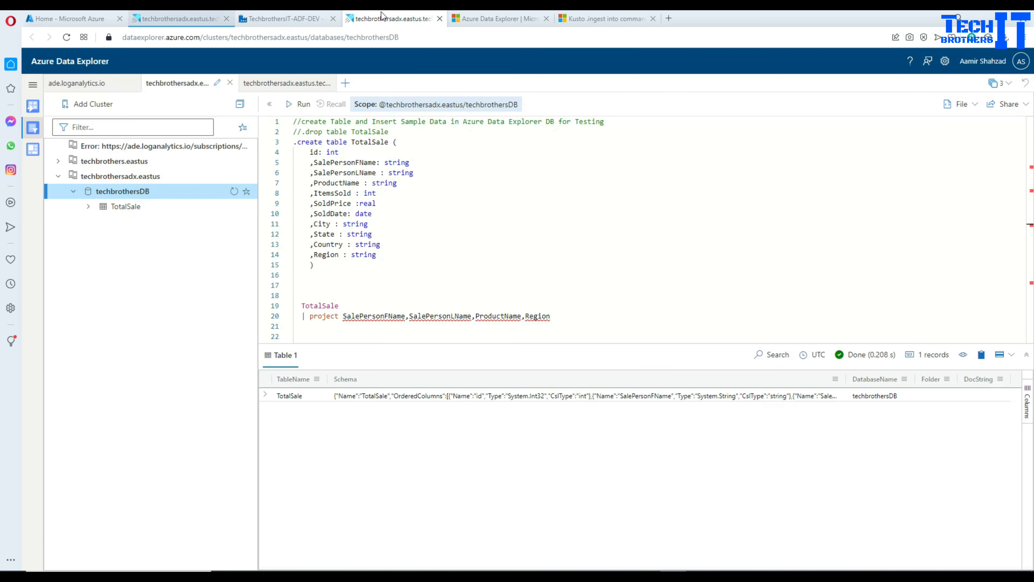
pyautogui.click(234, 192)
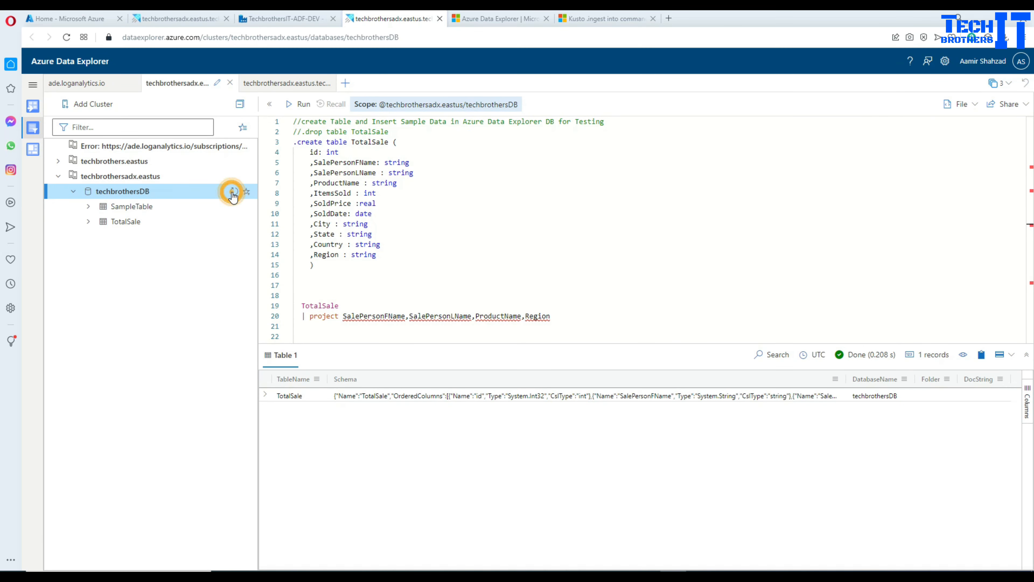
# Step: Expand SampleTable under techbrothersDB and check its id and name columns
pyautogui.click(89, 206)
pyautogui.click(157, 237)
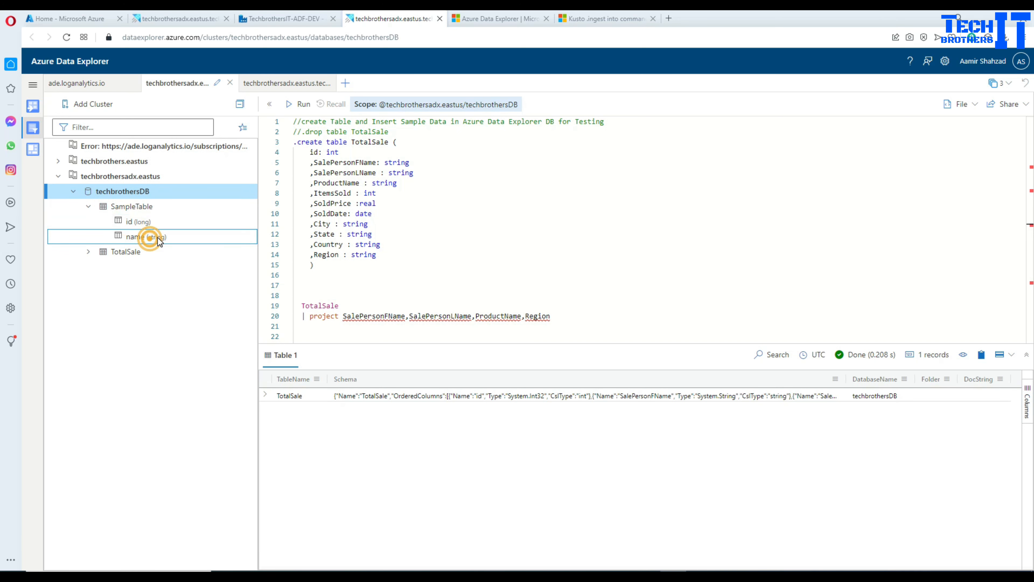
pyautogui.click(131, 222)
pyautogui.click(131, 236)
pyautogui.click(127, 208)
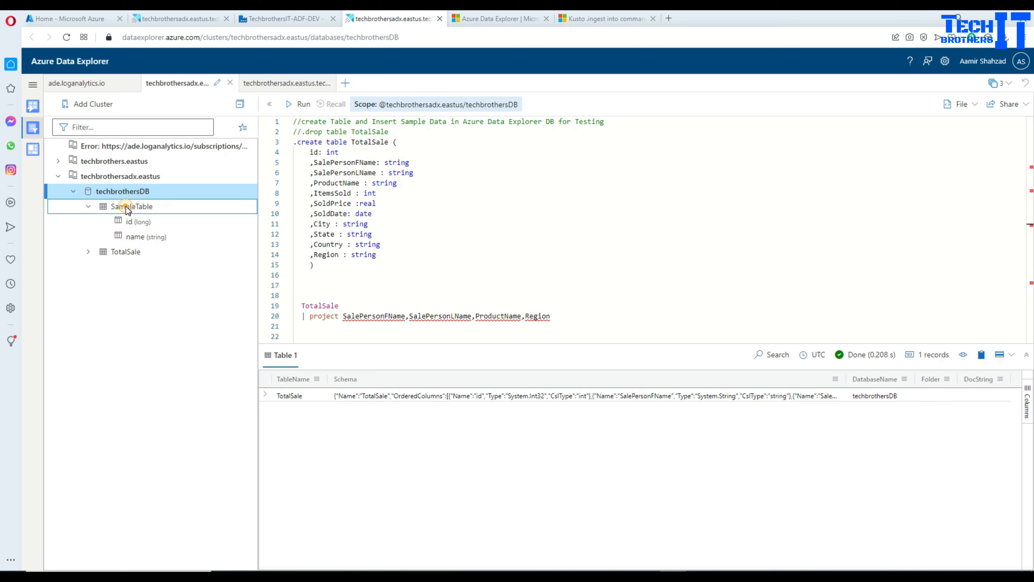
# Step: Return to pipeline3 in Data Factory and change the Azure Data Explorer Command1 activity's command to ".drop table SampleTable"
pyautogui.click(179, 19)
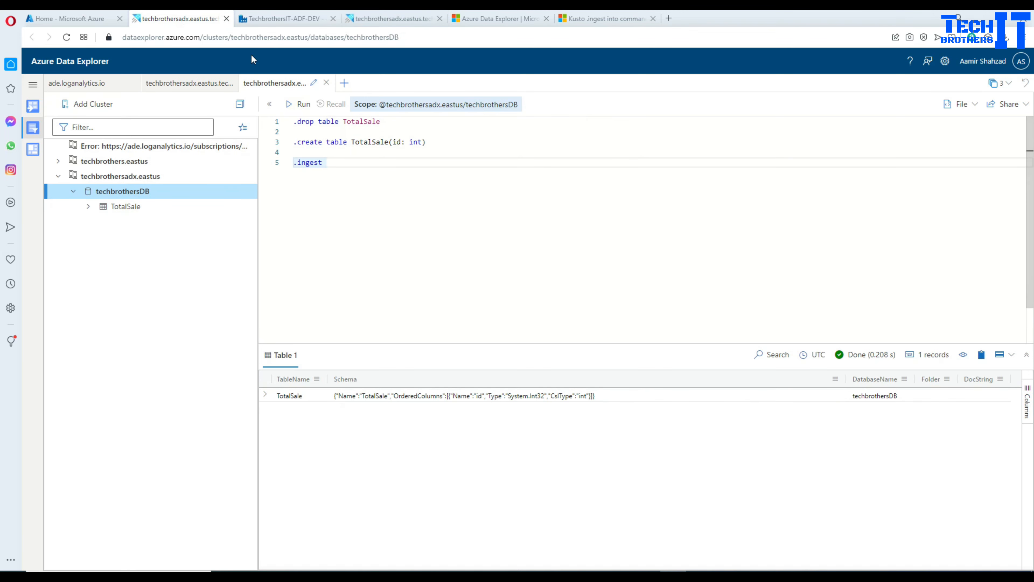
pyautogui.click(281, 19)
pyautogui.click(613, 259)
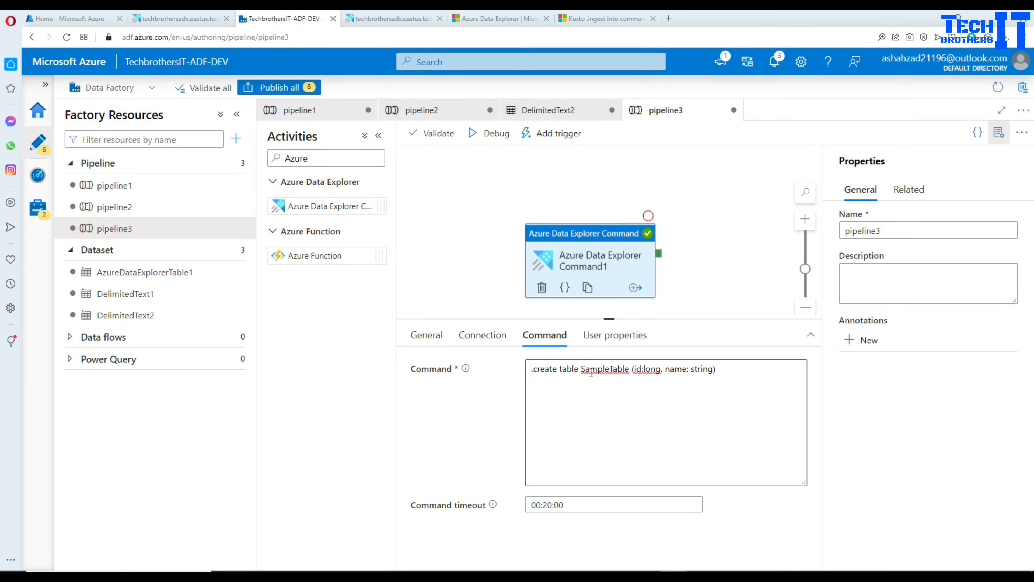
pyautogui.moveTo(730, 372); pyautogui.dragTo(536, 367)
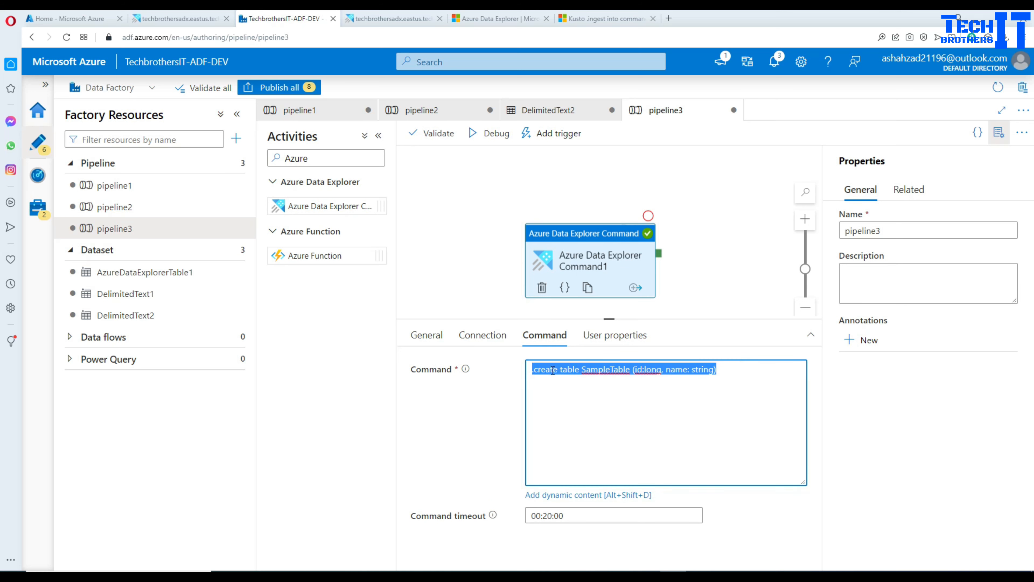
pyautogui.click(545, 371)
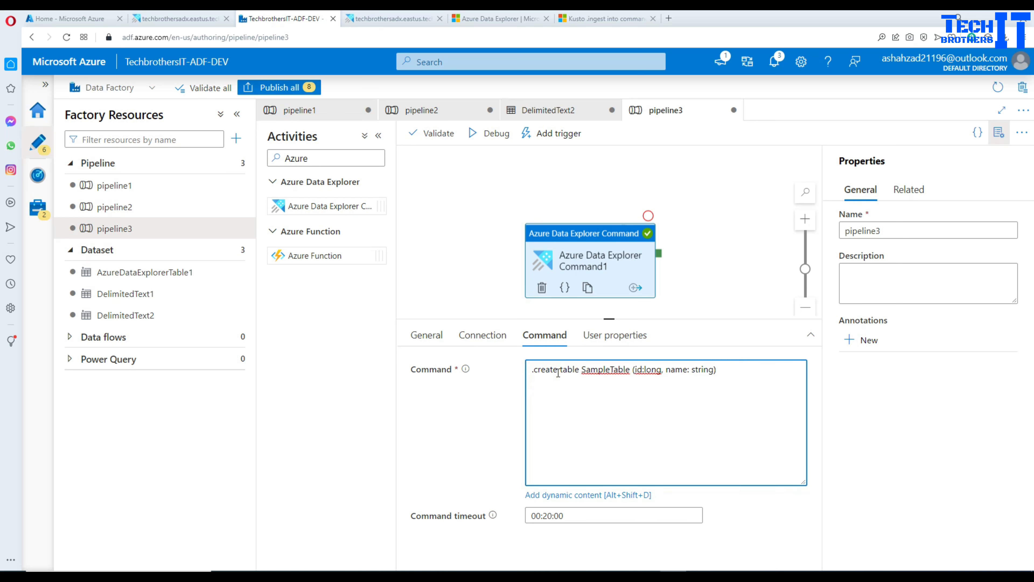
pyautogui.doubleClick(539, 370)
pyautogui.write('drop')
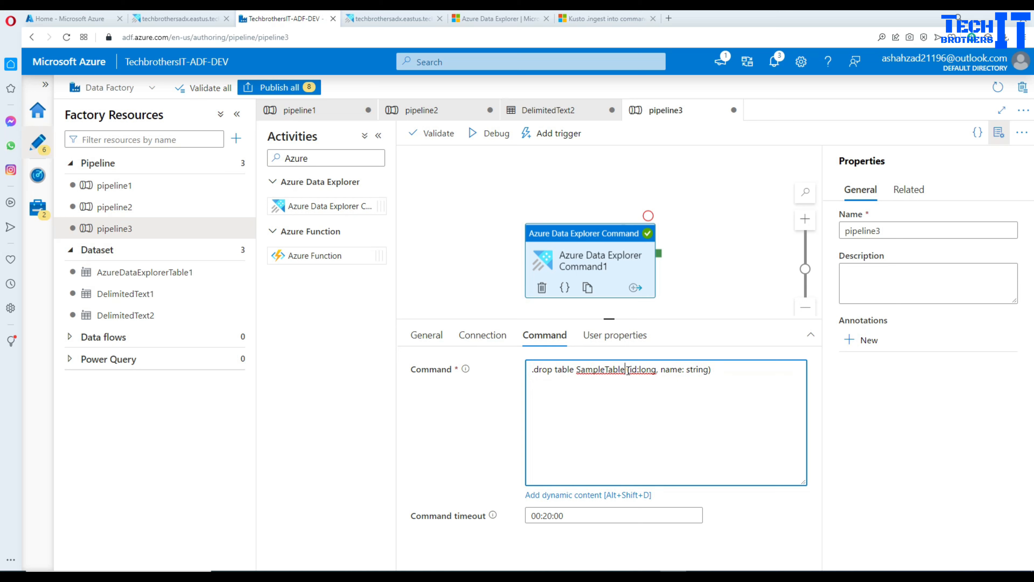
pyautogui.moveTo(628, 372); pyautogui.dragTo(815, 370)
pyautogui.press('Delete')
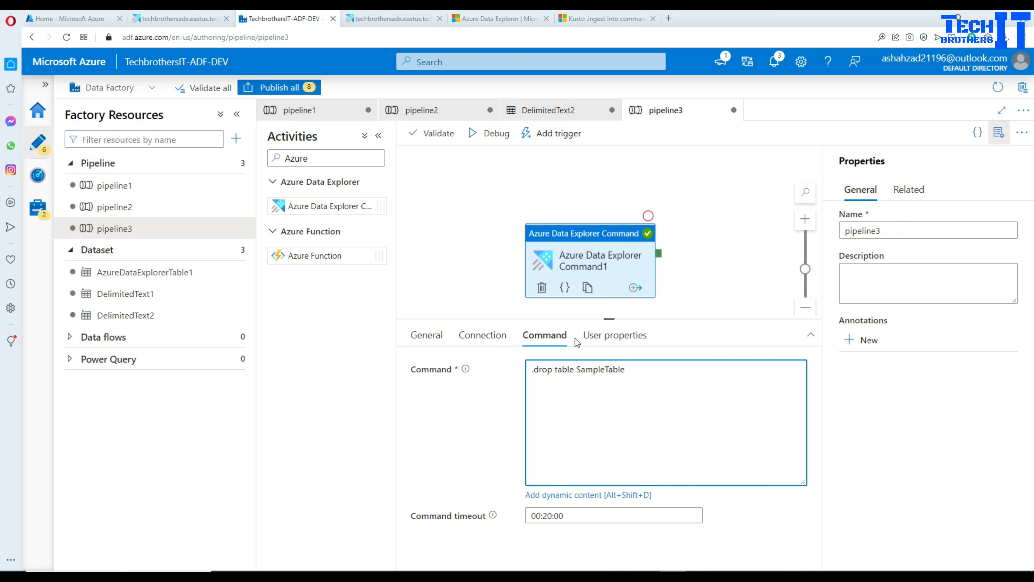
# Step: Debug pipeline3 with the drop command and refresh techbrothersDB in Azure Data Explorer
pyautogui.click(499, 136)
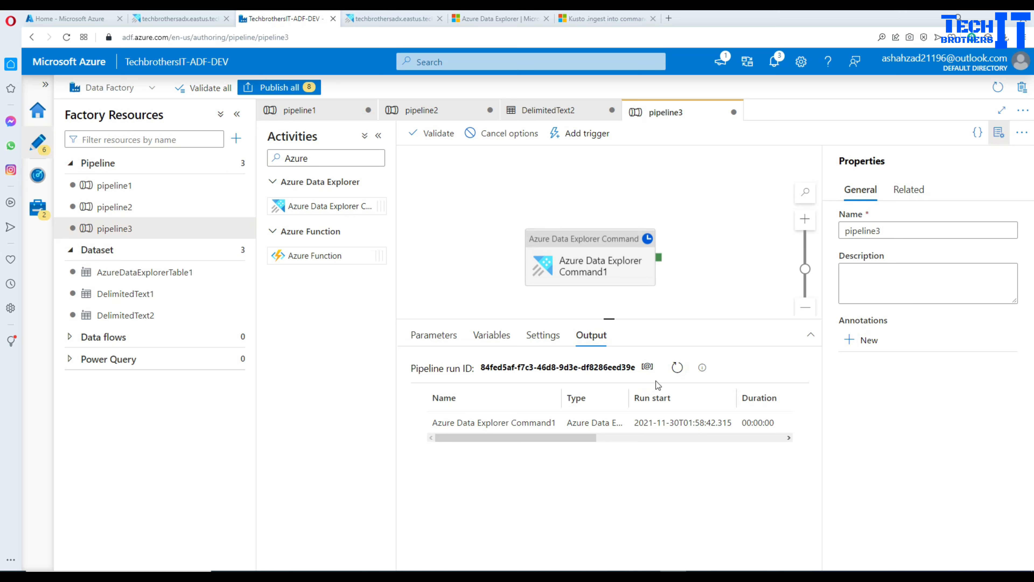
pyautogui.click(388, 18)
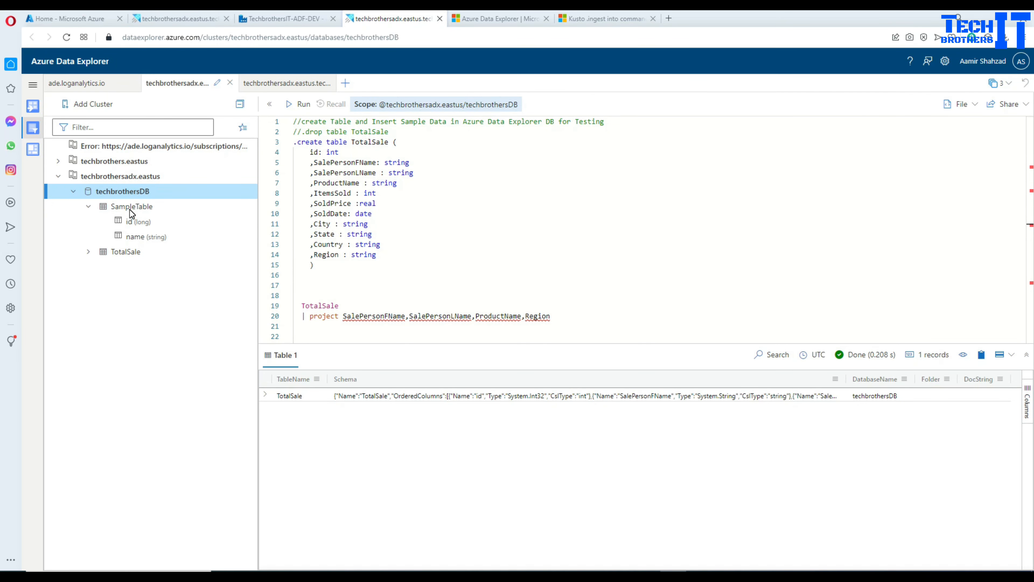
pyautogui.click(136, 191)
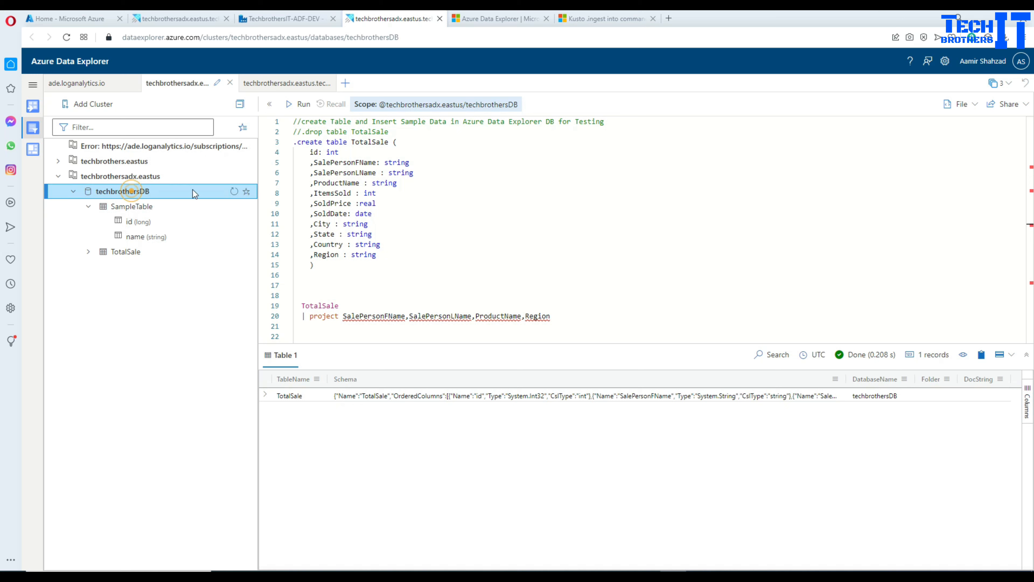
pyautogui.click(233, 191)
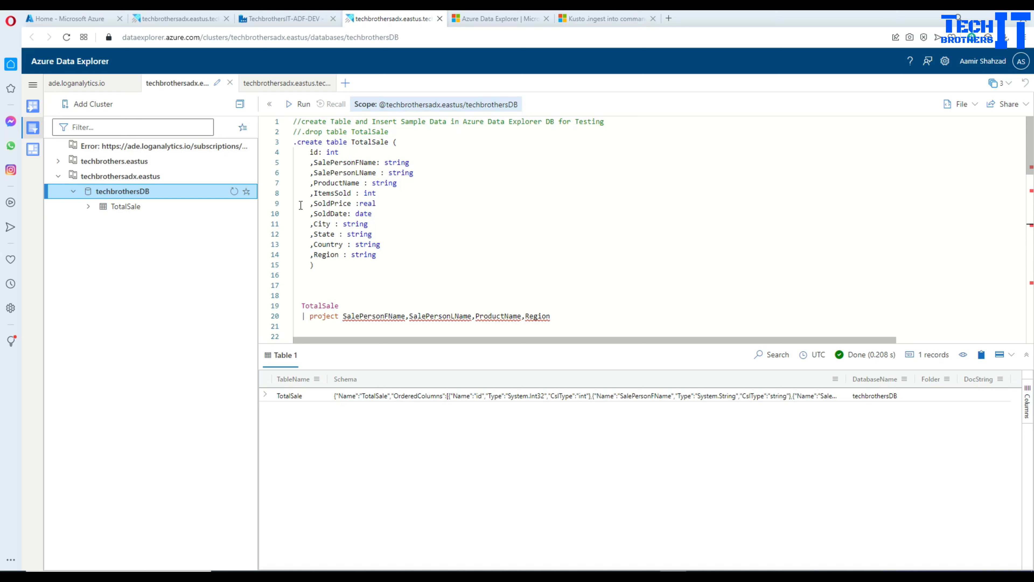
# Step: Run the script's drop table command for TotalSale, then recreate the table with its create table statement from id to Region
pyautogui.click(354, 141)
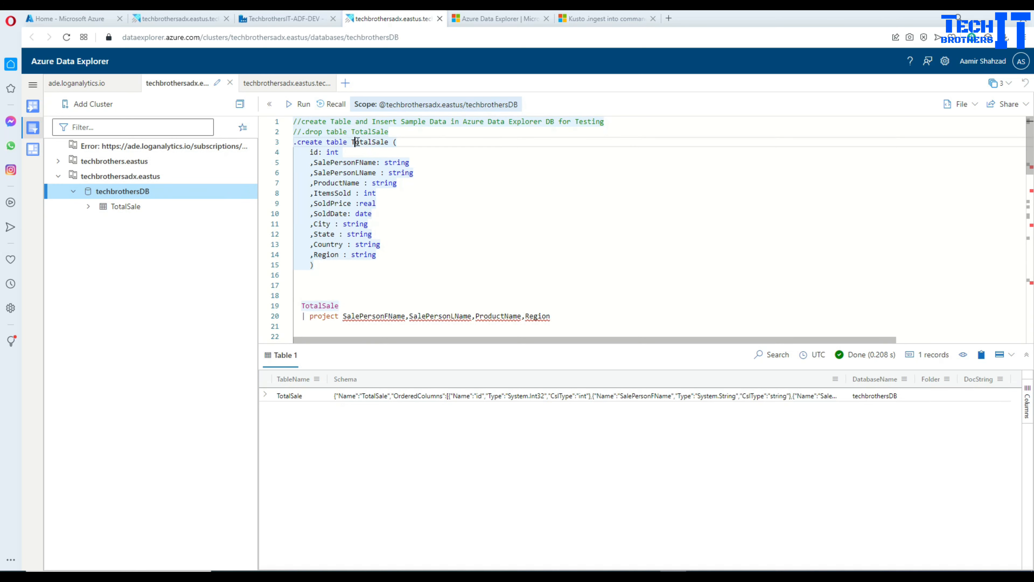
pyautogui.click(335, 152)
pyautogui.click(342, 171)
pyautogui.click(346, 194)
pyautogui.click(348, 225)
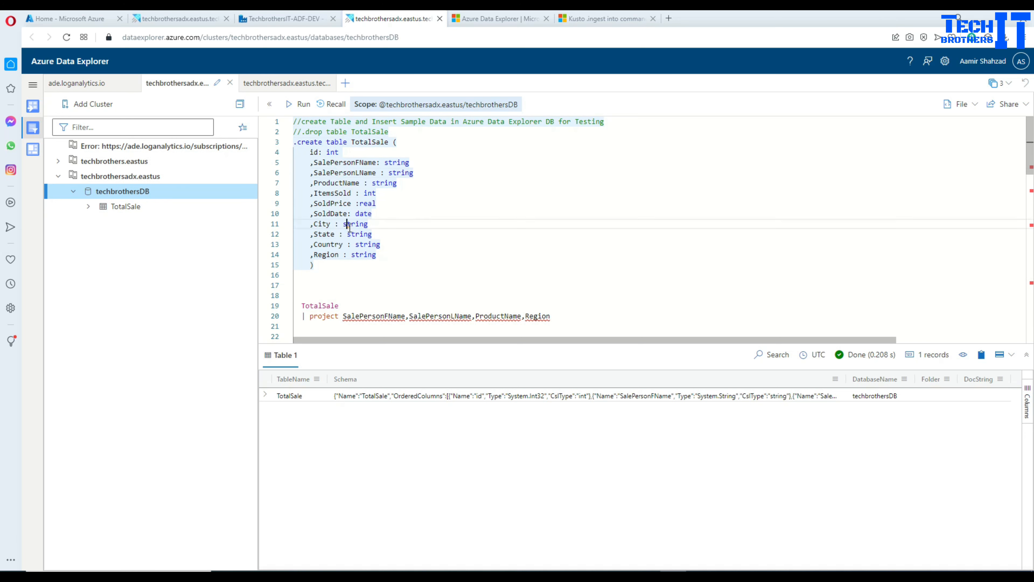
pyautogui.moveTo(319, 270); pyautogui.dragTo(294, 141)
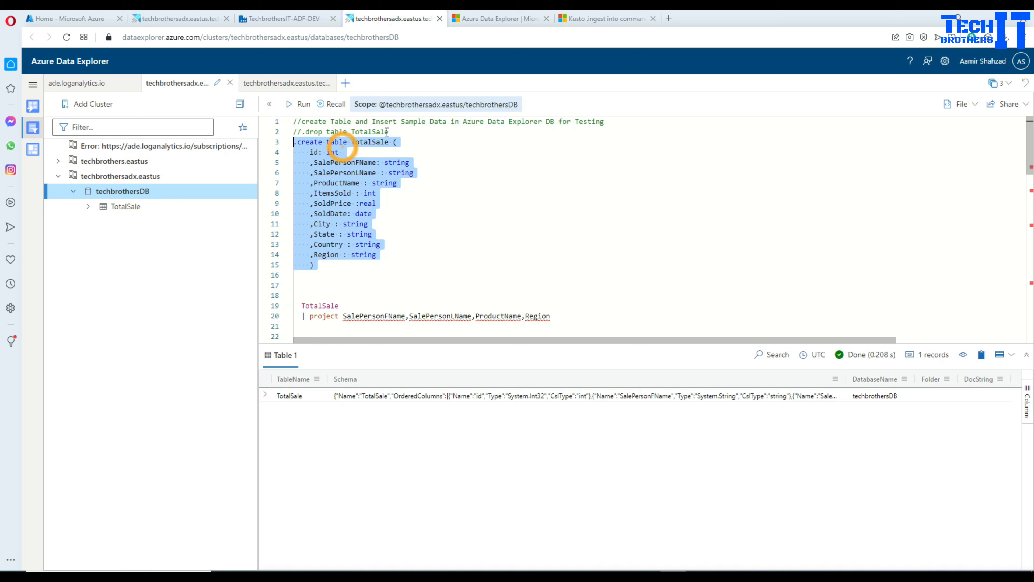
pyautogui.moveTo(389, 131); pyautogui.dragTo(302, 132)
pyautogui.click(303, 104)
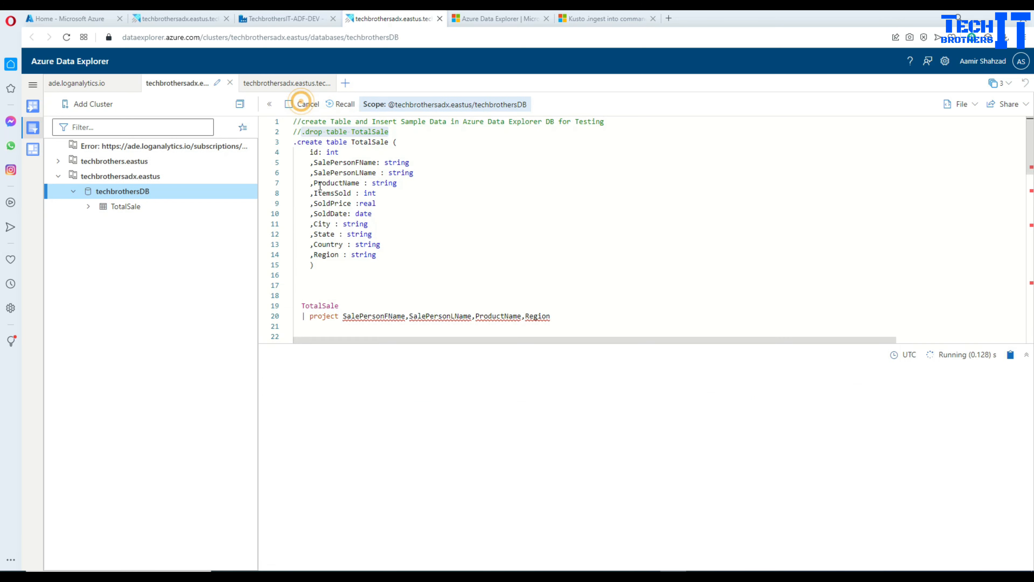
pyautogui.moveTo(319, 265); pyautogui.dragTo(294, 144)
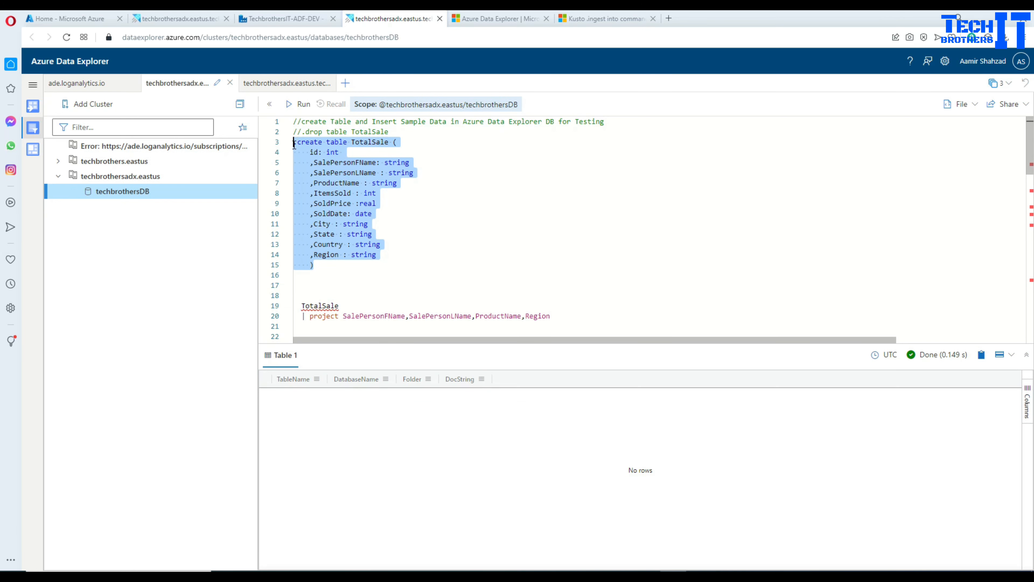
pyautogui.click(301, 104)
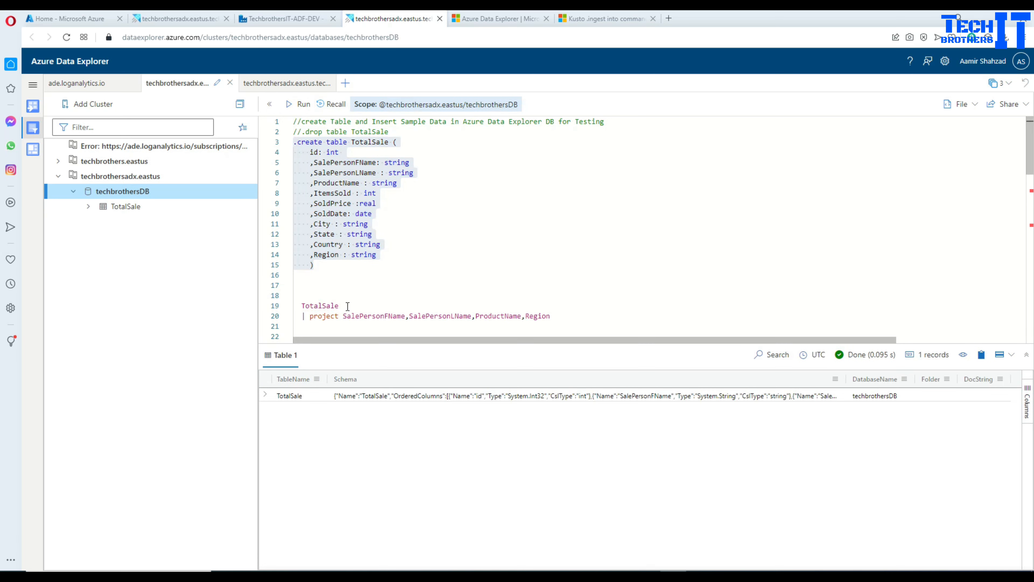
# Step: Add a "TotalSale" query below the create table statement and run only that query
pyautogui.click(346, 284)
pyautogui.write('tot')
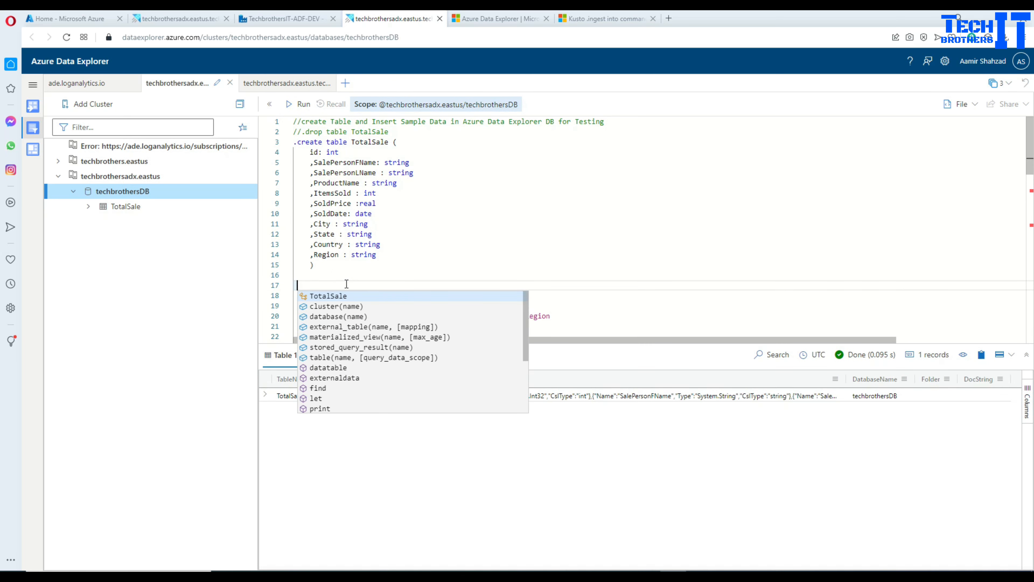
pyautogui.press('BackSpace')
pyautogui.press('BackSpace')
pyautogui.press('BackSpace')
pyautogui.write('TotalSale')
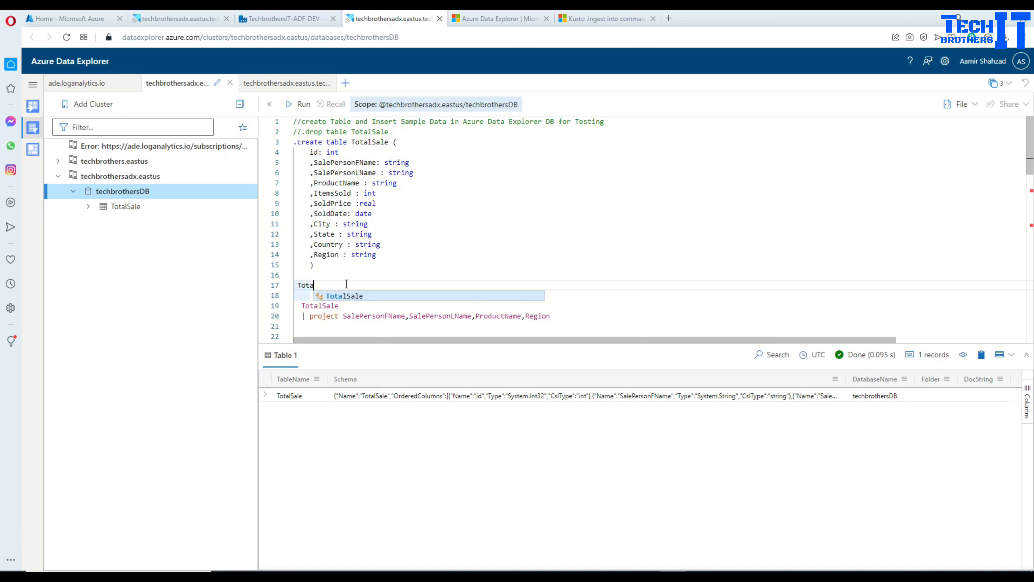
pyautogui.press('Return')
pyautogui.press('BackSpace')
pyautogui.press('BackSpace')
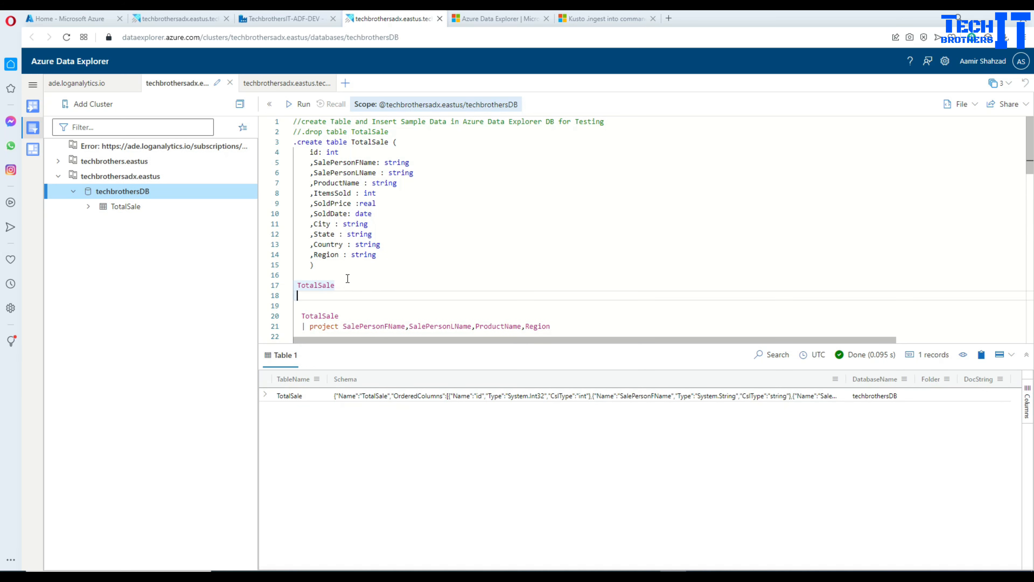
pyautogui.hotkey('shift', 'Up')
pyautogui.click(290, 104)
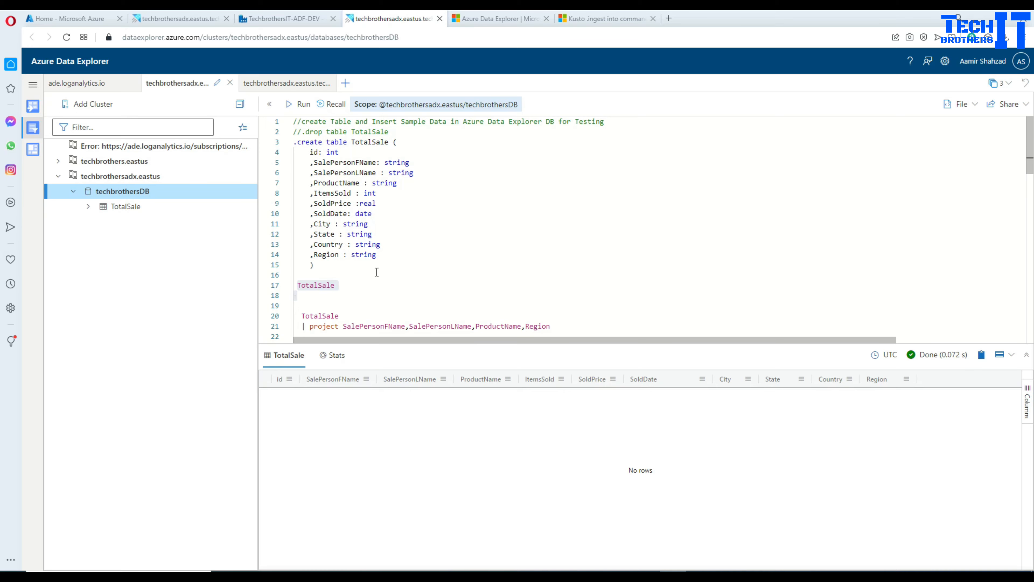
# Step: In the Azure portal, open techbrothersstorage's input container and review the contents of TotalSale.csv
pyautogui.click(285, 18)
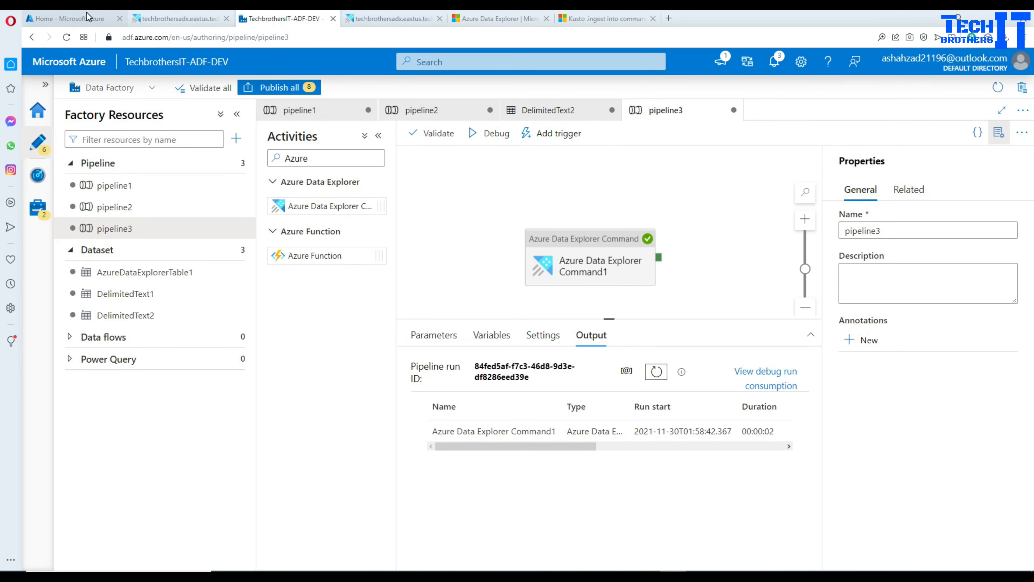
pyautogui.click(69, 19)
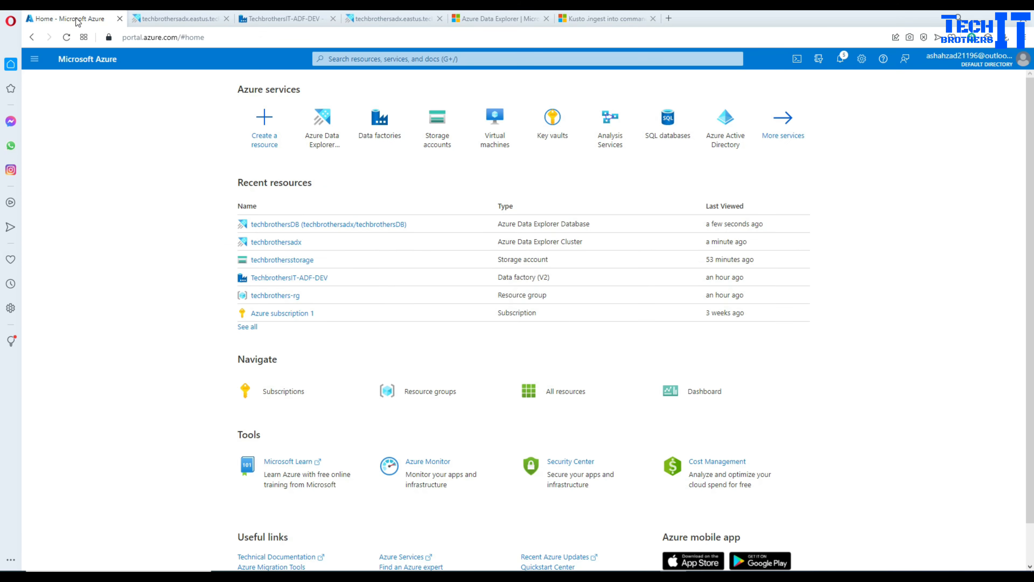
pyautogui.click(269, 260)
pyautogui.click(75, 310)
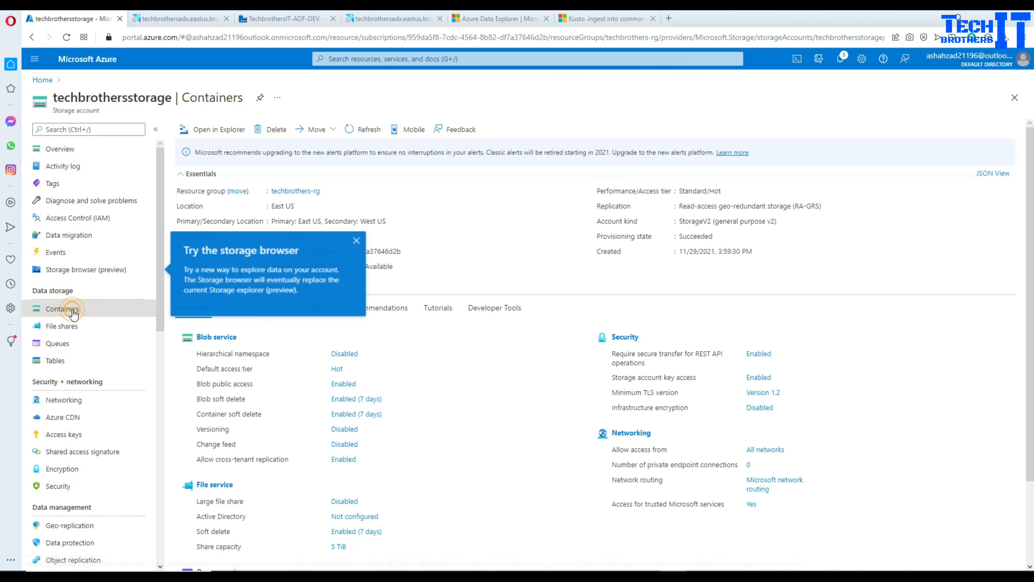
pyautogui.click(206, 211)
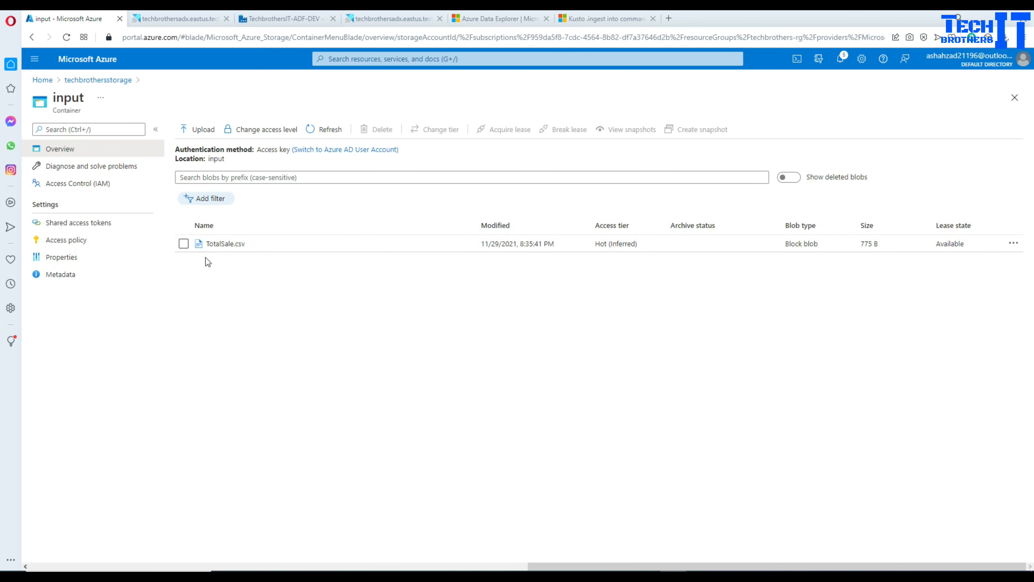
pyautogui.click(220, 244)
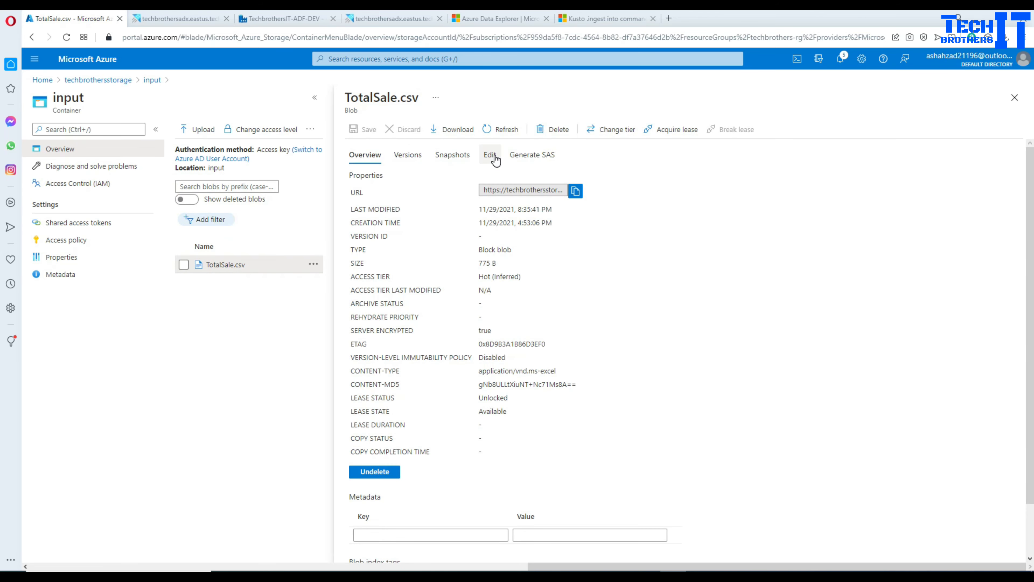
pyautogui.click(490, 155)
pyautogui.moveTo(385, 177); pyautogui.dragTo(711, 290)
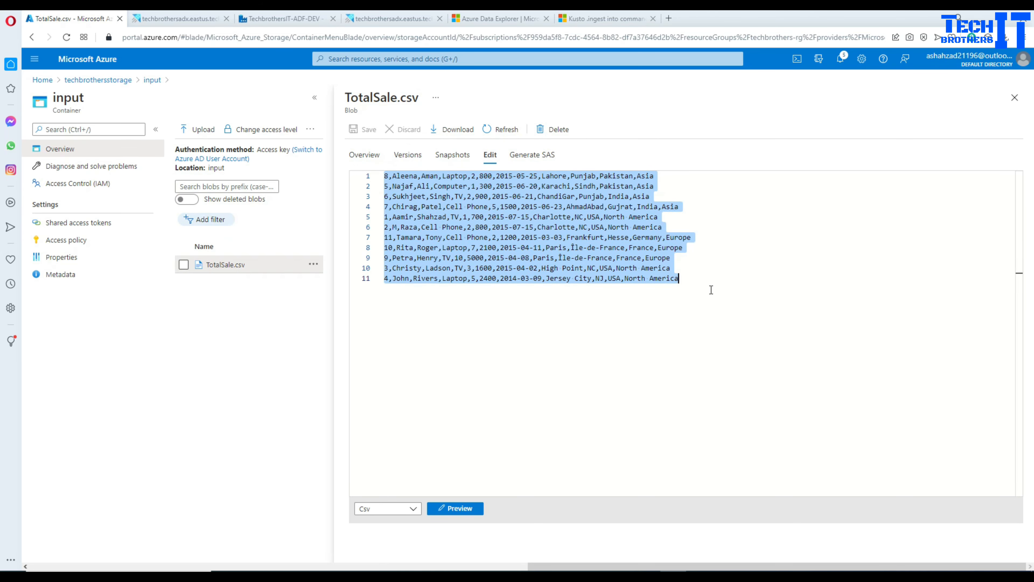
pyautogui.click(1013, 97)
# Step: Return to pipeline3 in Data Factory and clear the Azure Data Explorer Command1 activity's command
pyautogui.click(265, 19)
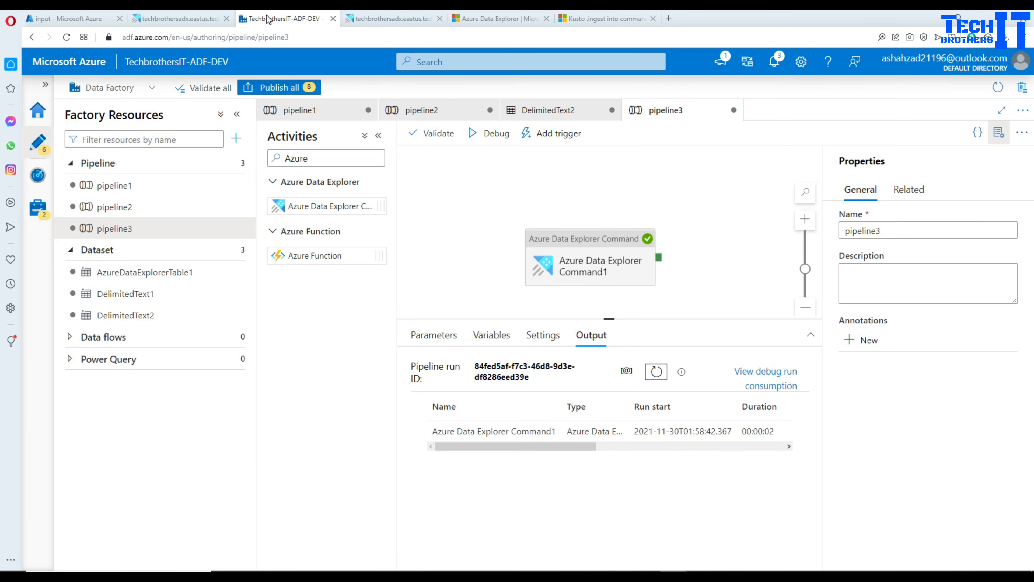
pyautogui.click(590, 259)
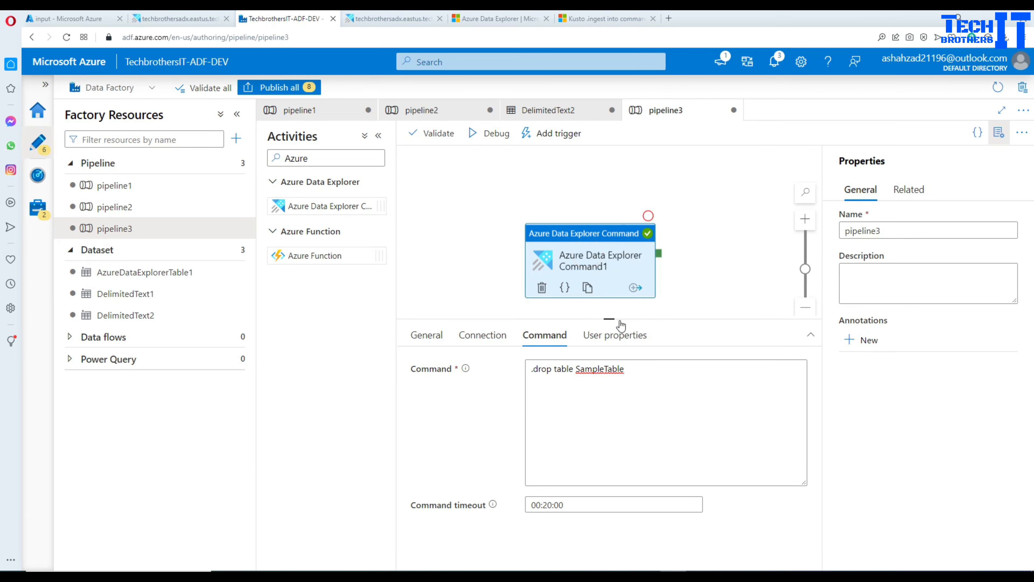
pyautogui.tripleClick(642, 367)
pyautogui.press('BackSpace')
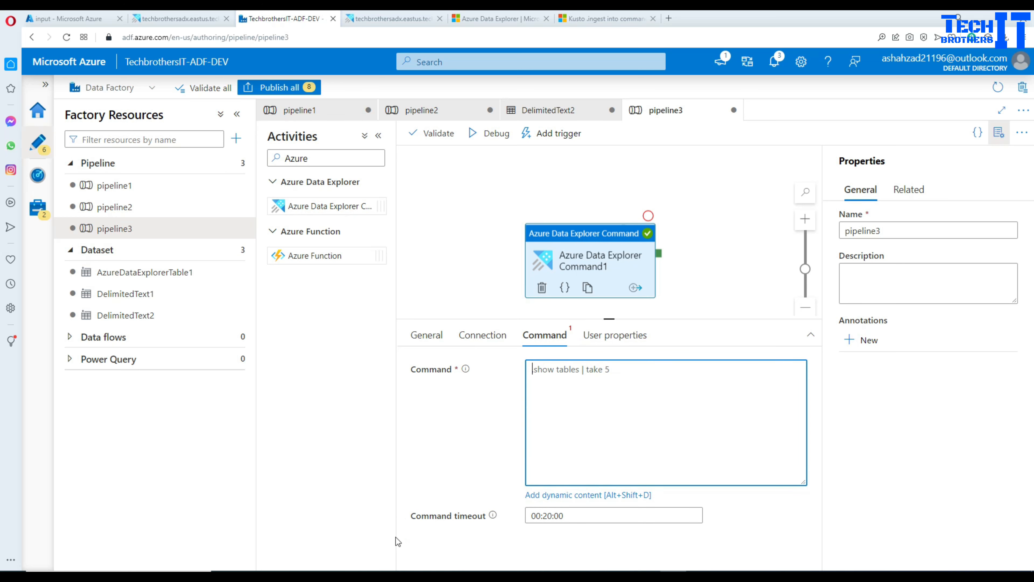
# Step: In SQL Server Management Studio, examine the TotalSale ingest command's table name, blob storage URL and SAS token part
pyautogui.hotkey('alt', 'Tab')
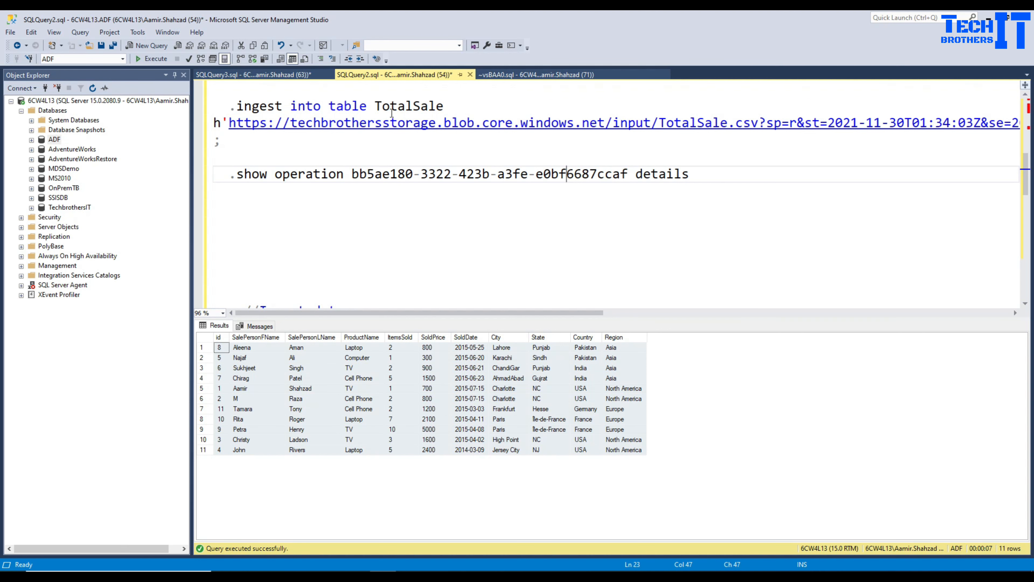
pyautogui.moveTo(234, 107); pyautogui.dragTo(447, 104)
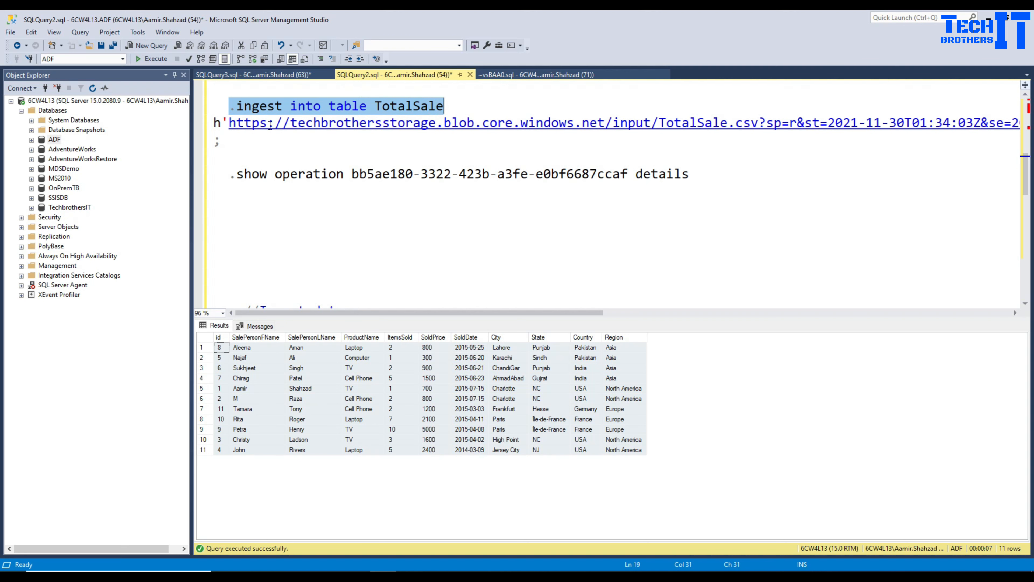
pyautogui.click(218, 122)
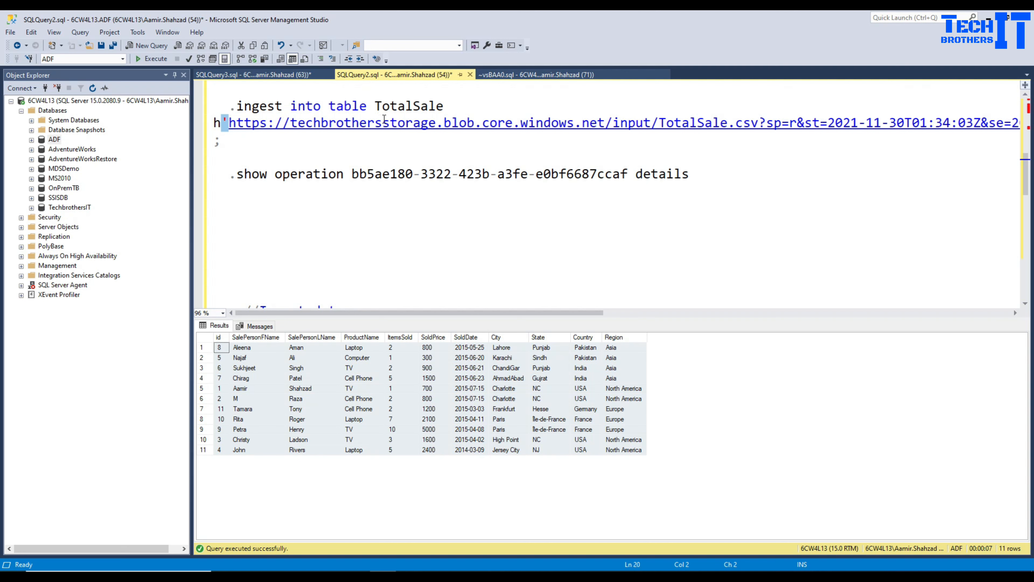
pyautogui.moveTo(436, 123); pyautogui.dragTo(289, 122)
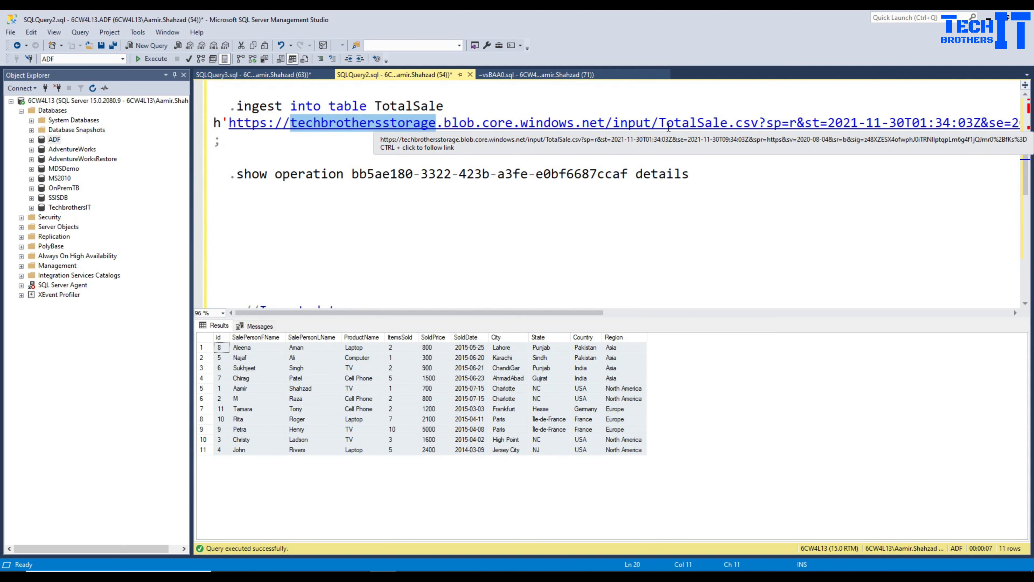
pyautogui.moveTo(758, 123); pyautogui.dragTo(231, 121)
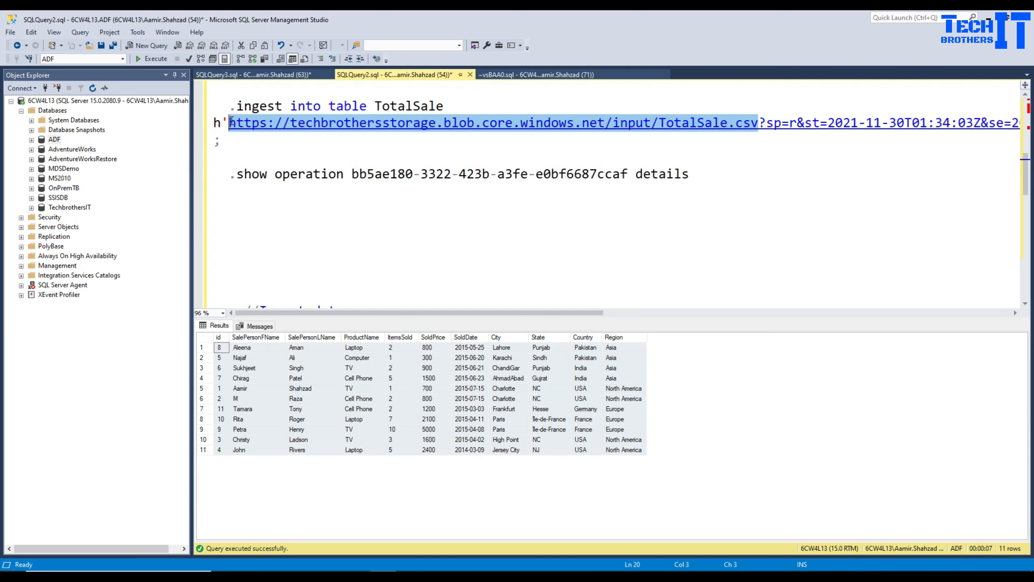
pyautogui.moveTo(490, 312); pyautogui.dragTo(620, 313)
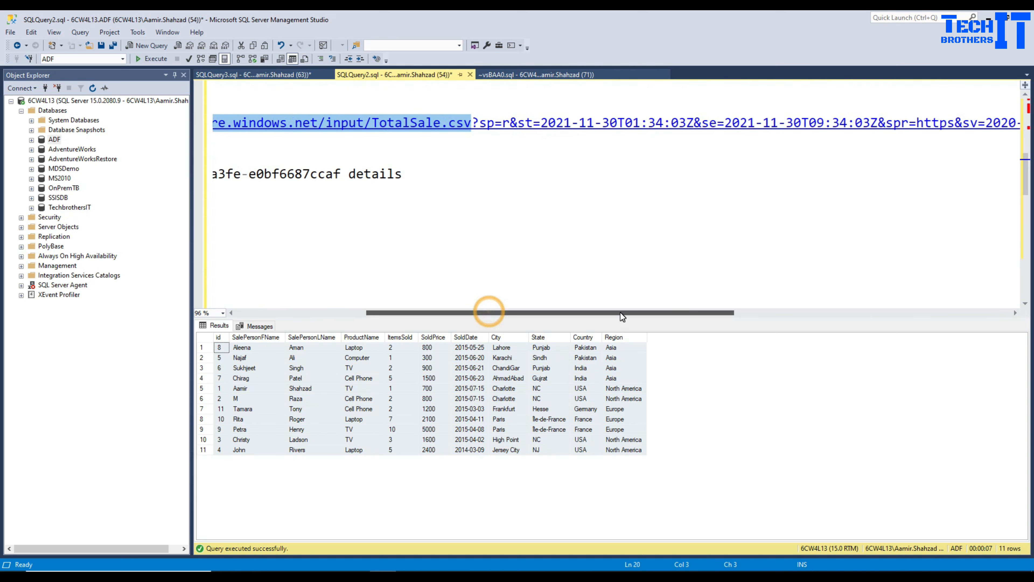
pyautogui.click(481, 122)
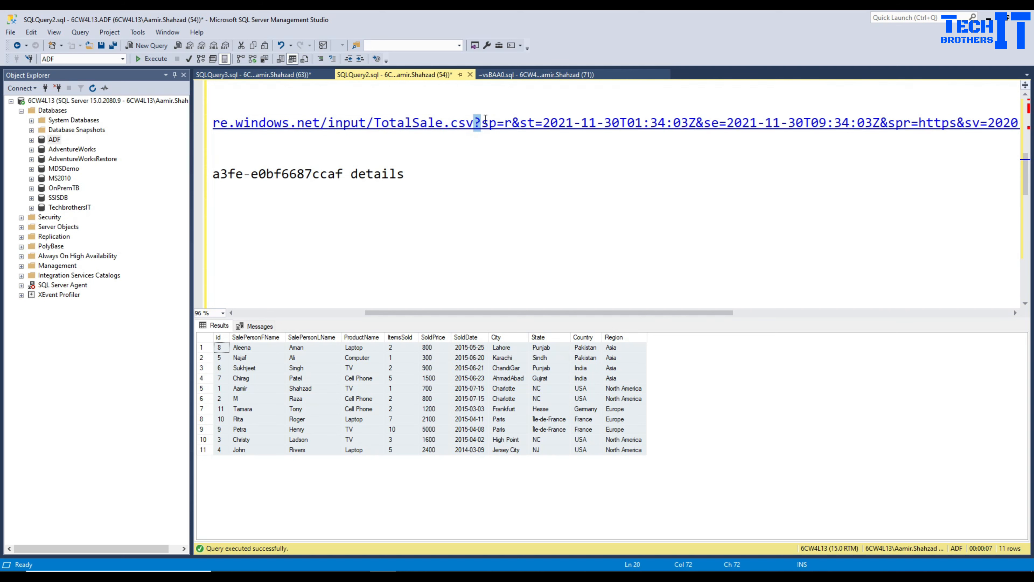
pyautogui.moveTo(481, 122); pyautogui.dragTo(1013, 123)
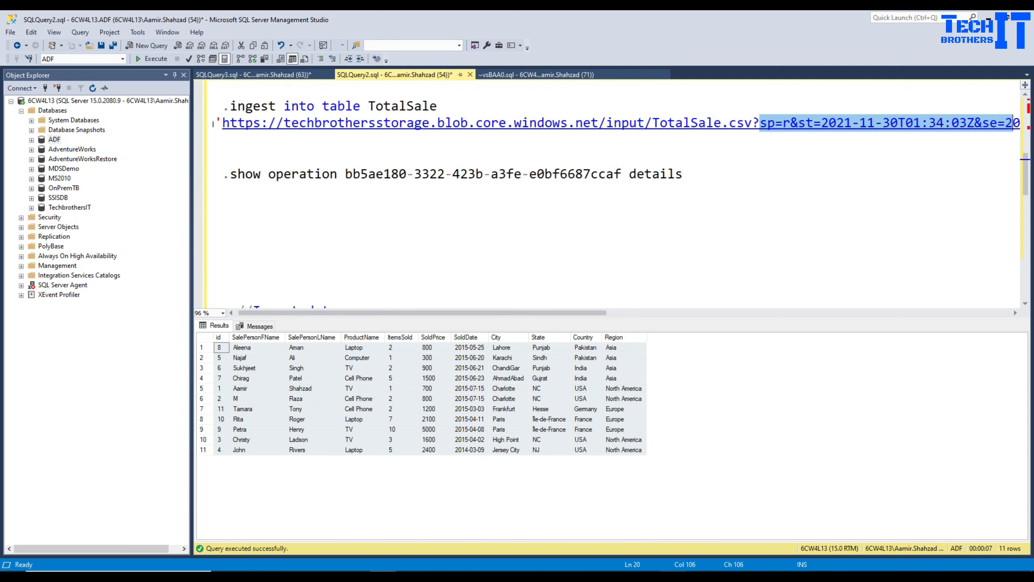
# Step: In the Azure portal's input container, generate a read-only, HTTPS-only SAS token and URL for TotalSale.csv and copy the Blob SAS token
pyautogui.hotkey('alt', 'Tab')
pyautogui.click(85, 19)
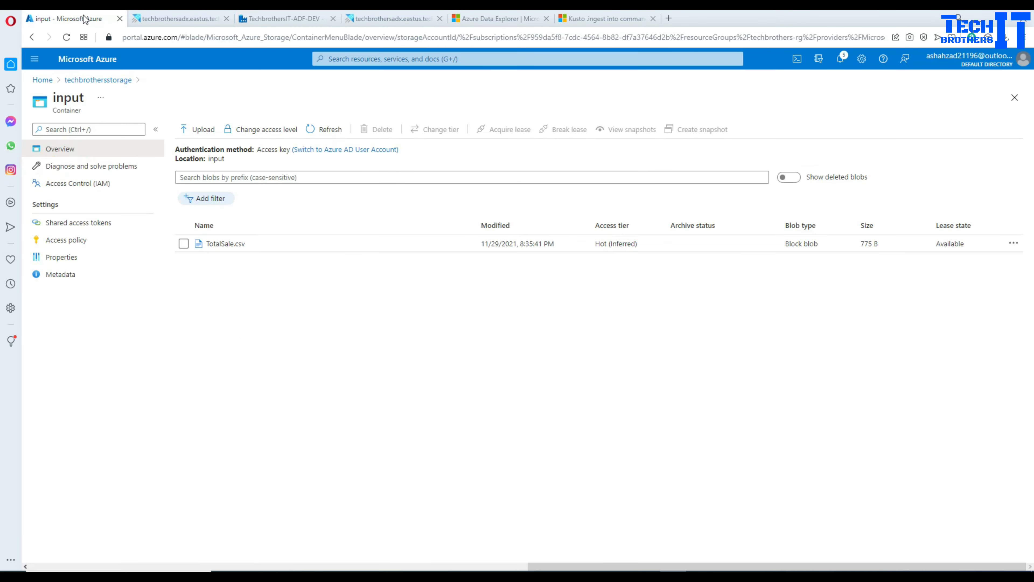
pyautogui.click(219, 243)
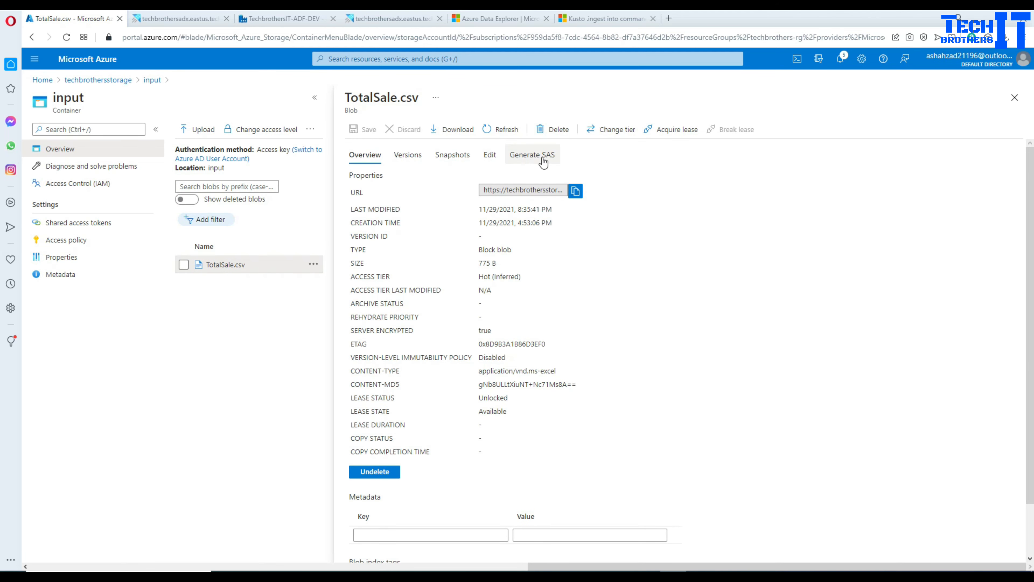
pyautogui.click(524, 160)
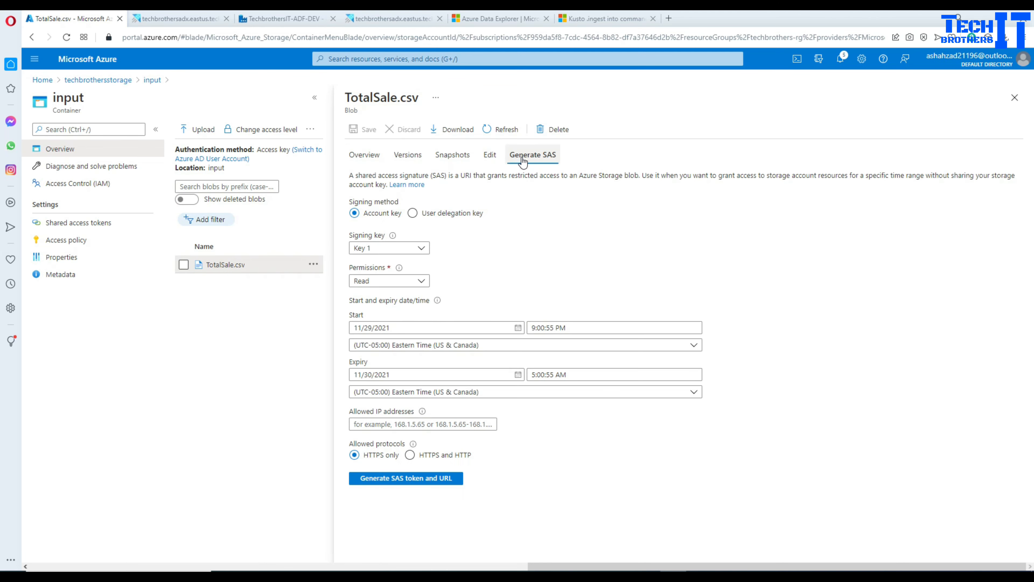
pyautogui.click(394, 485)
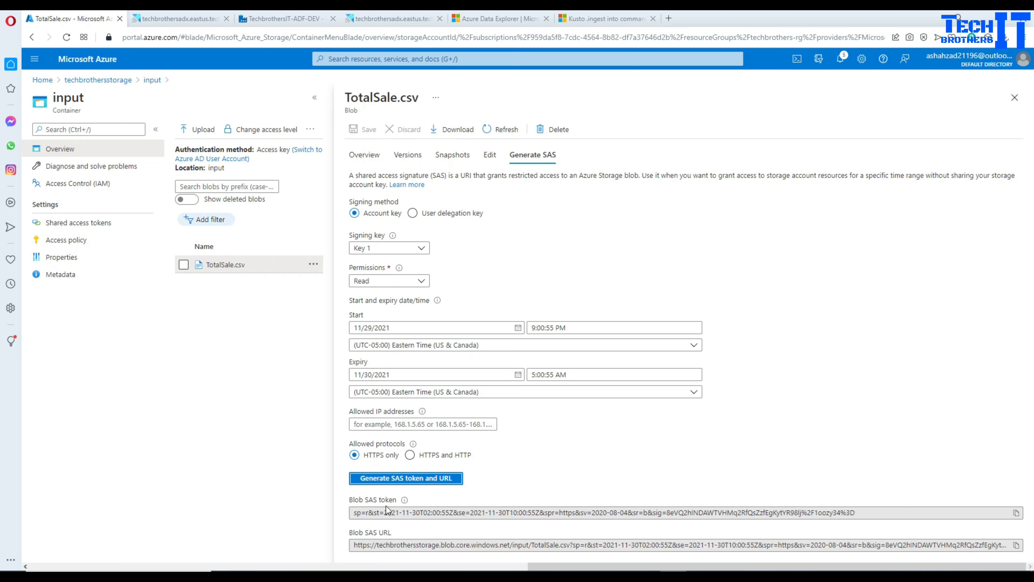
pyautogui.click(1016, 513)
# Step: Back in SQL Server Management Studio, delete the old SAS token after the question mark in the ingest command's TotalSale.csv URL
pyautogui.click(383, 576)
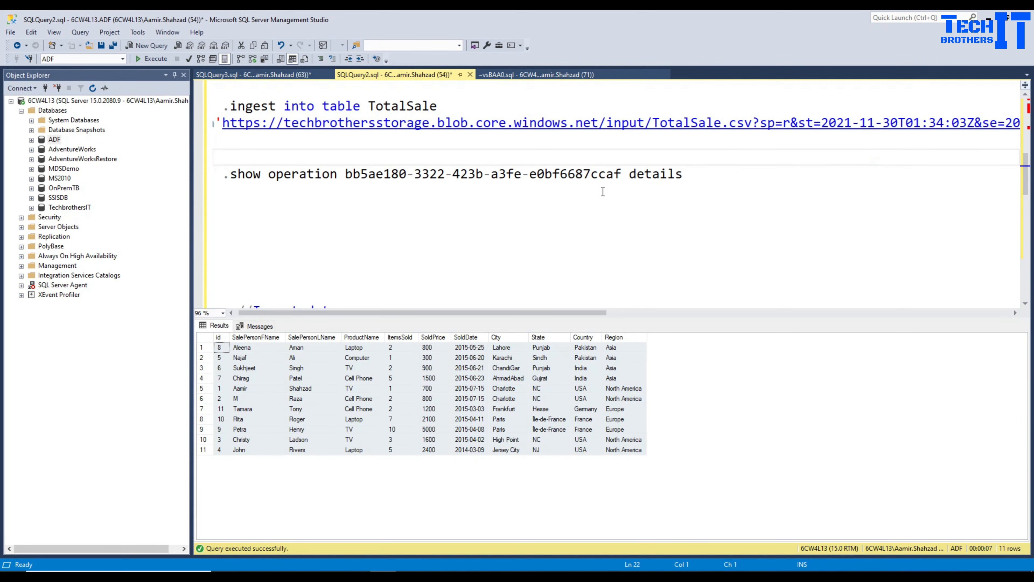
pyautogui.scroll(-7, 602, 192)
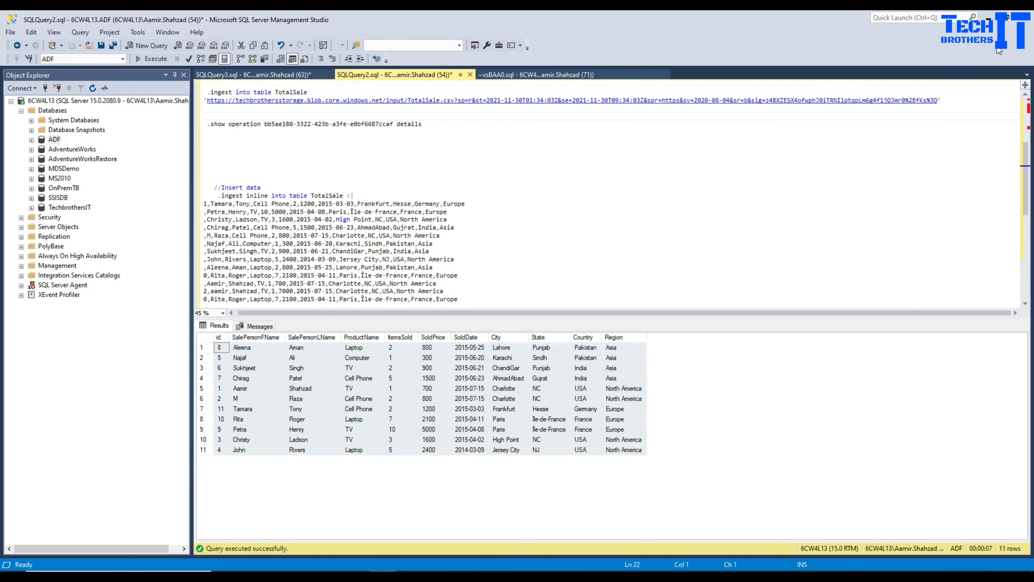
pyautogui.moveTo(939, 100); pyautogui.dragTo(457, 98)
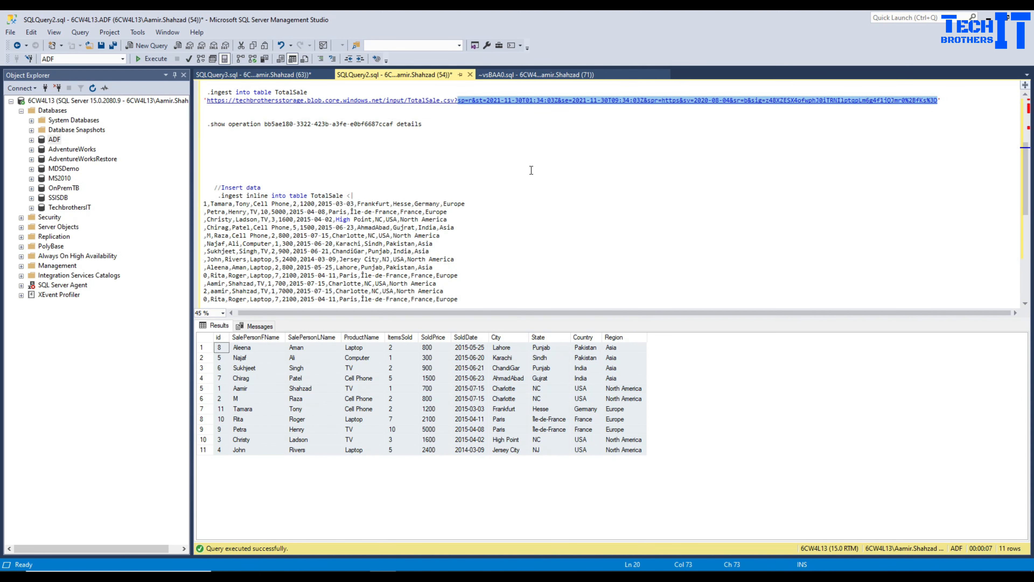
pyautogui.press('Delete')
pyautogui.scroll(8, 531, 170)
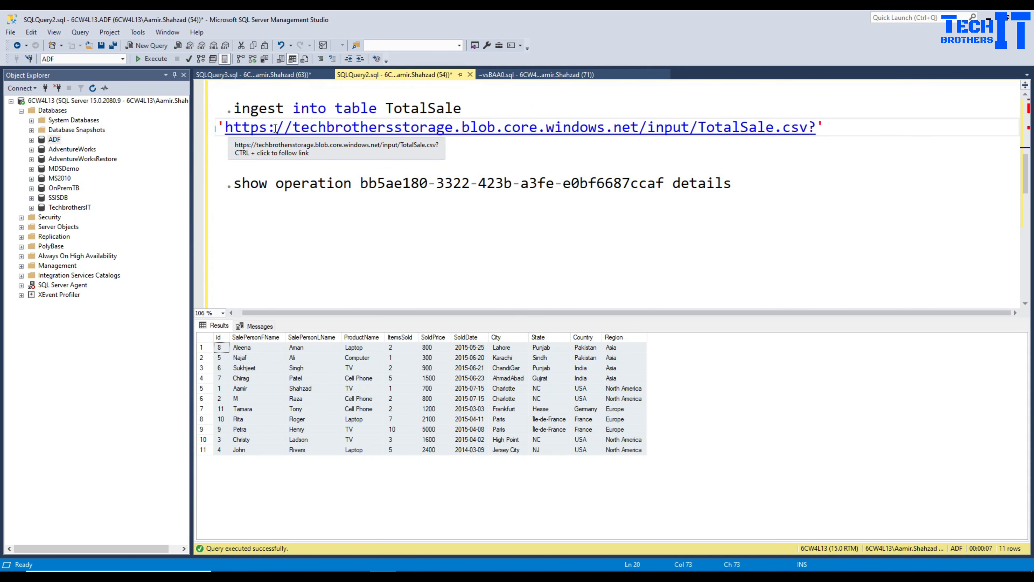
# Step: Review the URL's storage account and container parts, then paste the new SAS token after "TotalSale.csv?" and end it with a single quote
pyautogui.moveTo(295, 127); pyautogui.dragTo(452, 128)
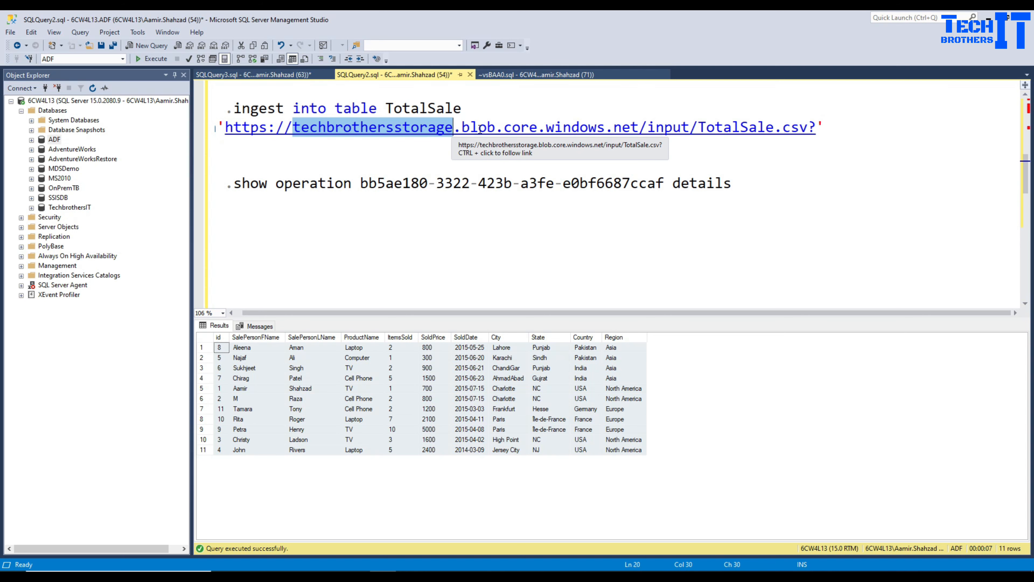
pyautogui.doubleClick(464, 127)
pyautogui.moveTo(534, 129); pyautogui.dragTo(648, 127)
pyautogui.doubleClick(656, 128)
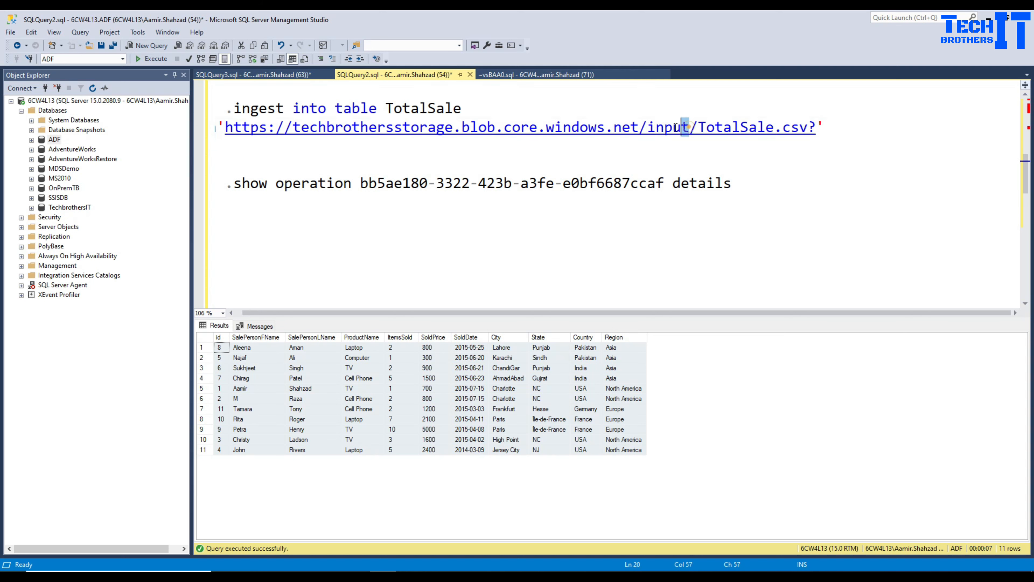
pyautogui.click(816, 127)
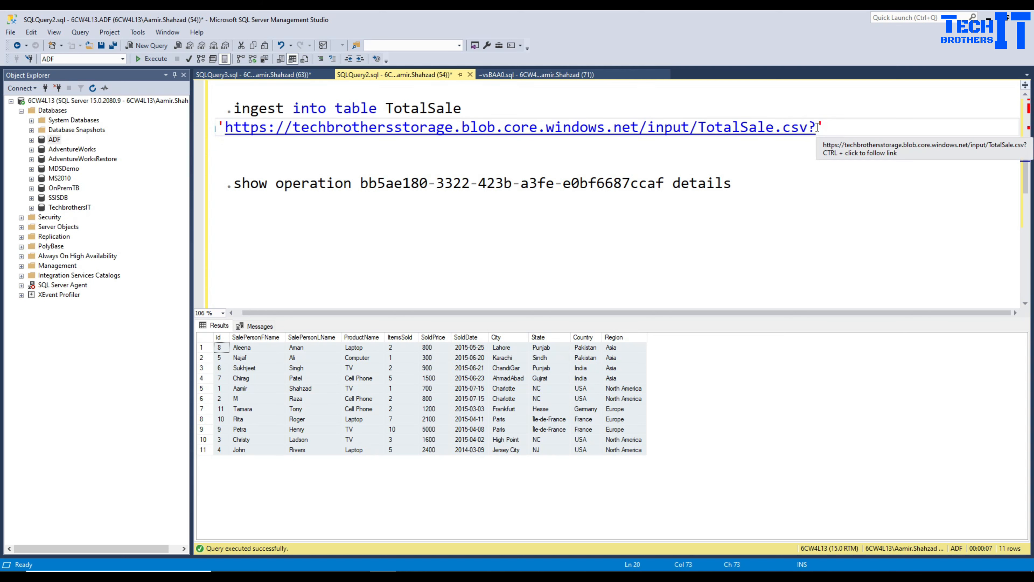
pyautogui.hotkey('ctrl', 'v')
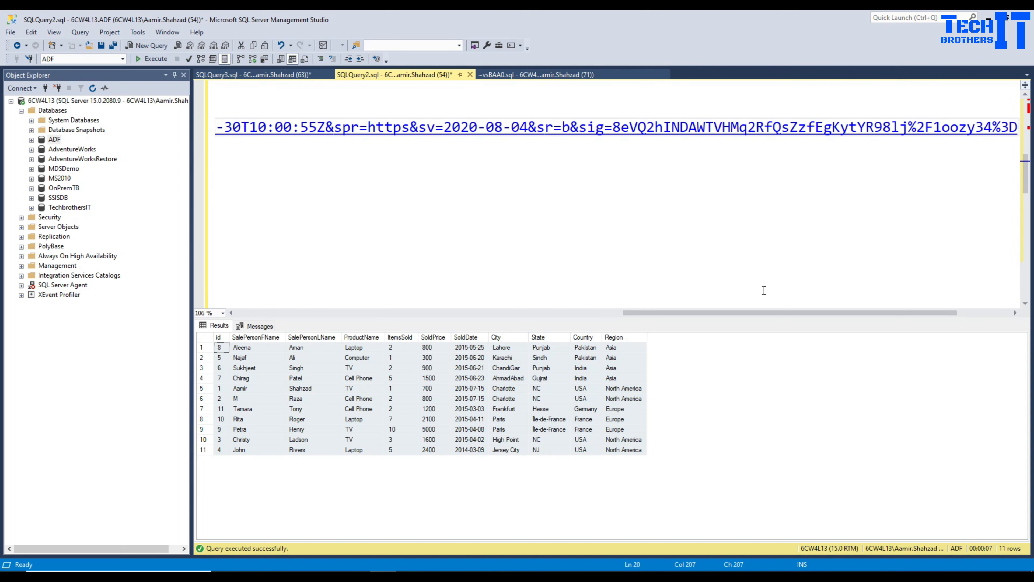
pyautogui.moveTo(777, 313); pyautogui.dragTo(831, 313)
pyautogui.write("'")
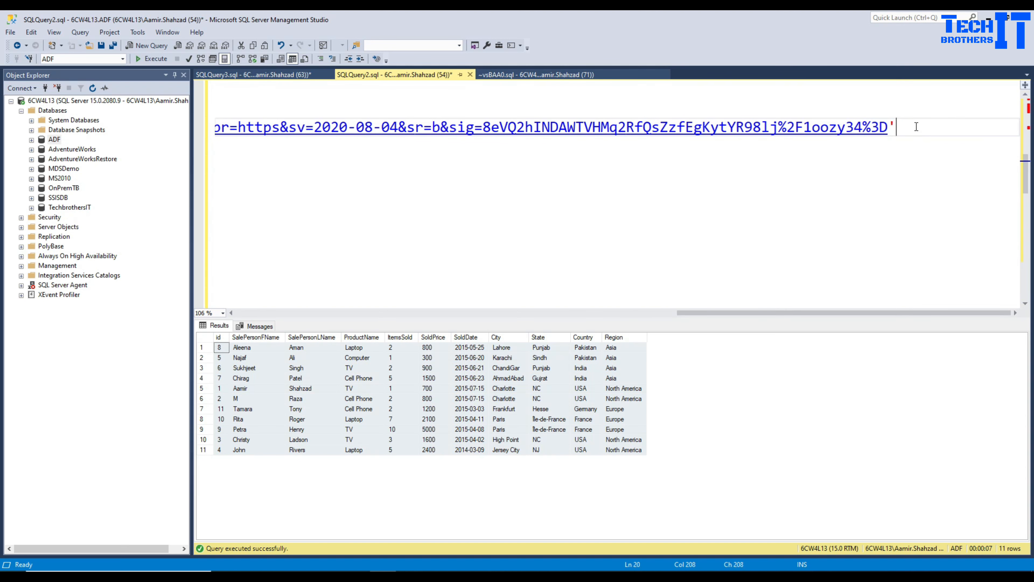
# Step: Copy the full ingest command with its SAS token into Azure Data Explorer, between the create table statement and the TotalSale query
pyautogui.moveTo(916, 126); pyautogui.dragTo(234, 102)
pyautogui.moveTo(226, 149); pyautogui.dragTo(225, 109)
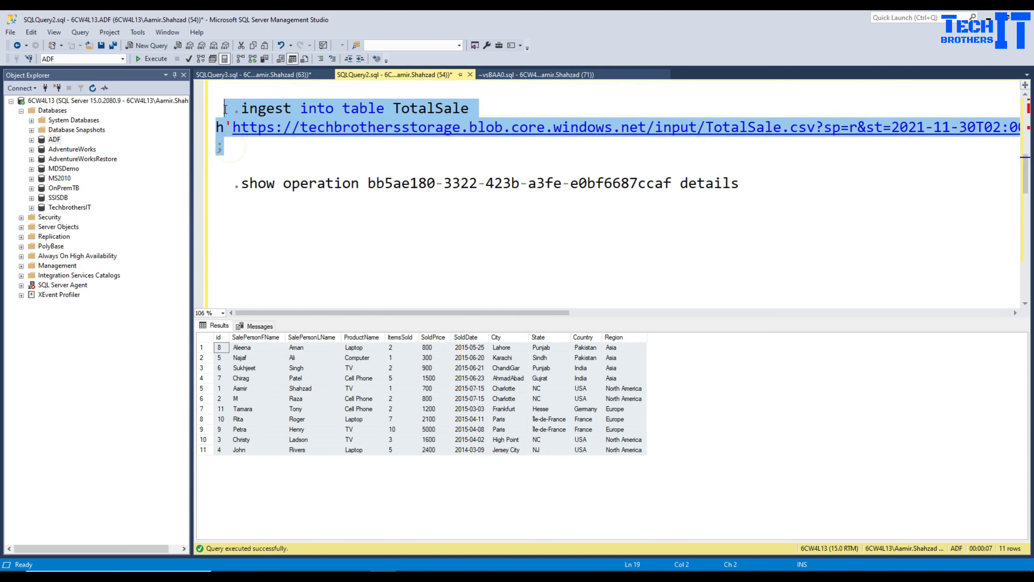
pyautogui.rightClick(246, 110)
pyautogui.click(281, 141)
pyautogui.hotkey('alt', 'Tab')
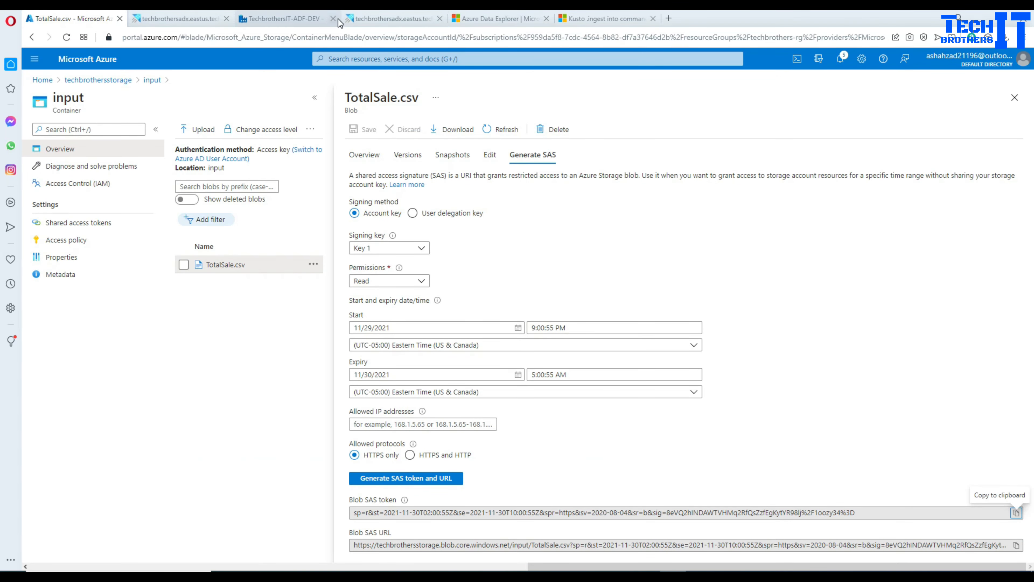
pyautogui.click(371, 18)
pyautogui.scroll(-2, 364, 254)
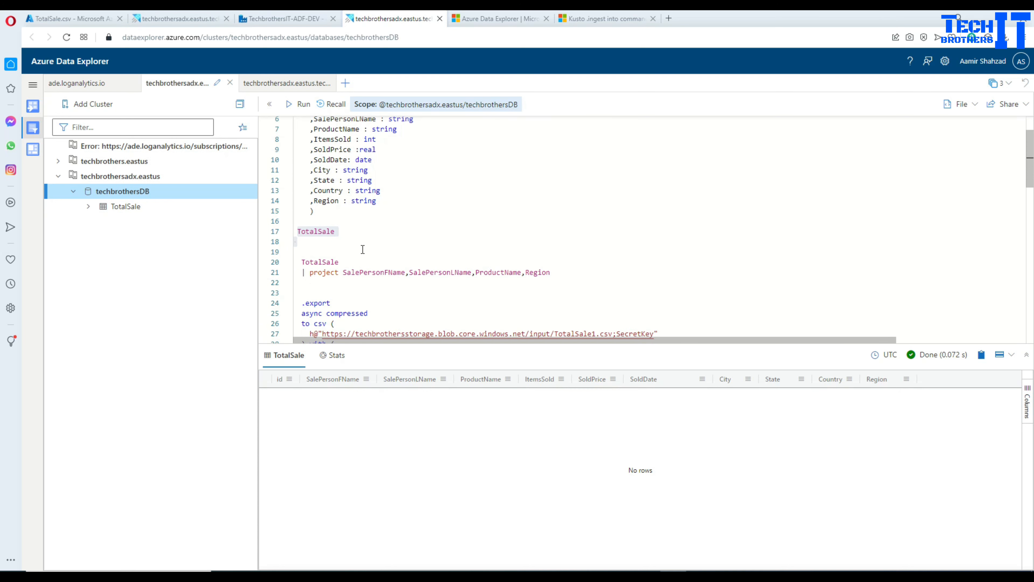
pyautogui.click(351, 219)
pyautogui.press('Return')
pyautogui.press('Return')
pyautogui.hotkey('ctrl', 'v')
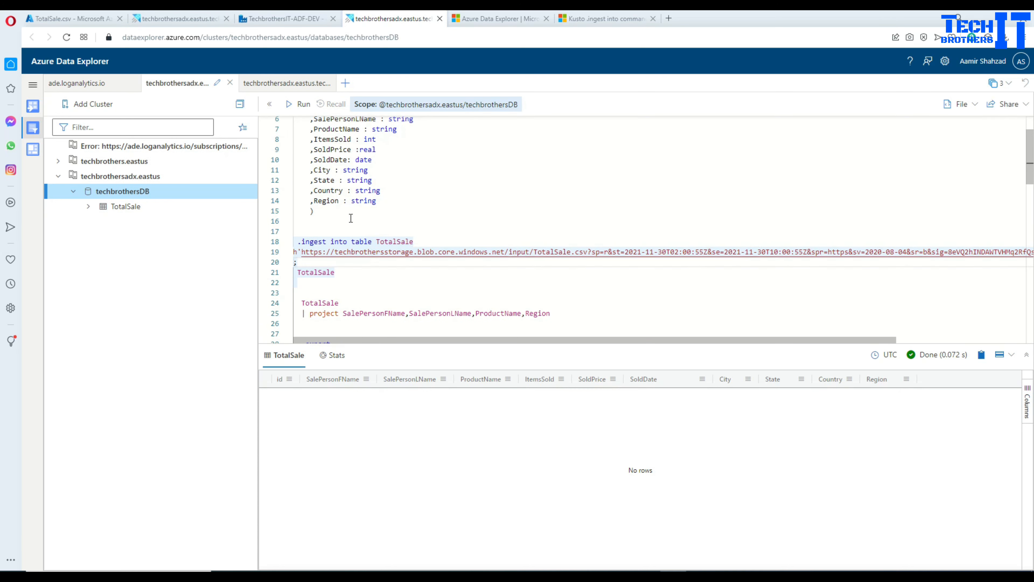
# Step: Run only the ingest command against techbrothersDB, and query TotalSale to check the loaded data
pyautogui.moveTo(306, 262); pyautogui.dragTo(294, 231)
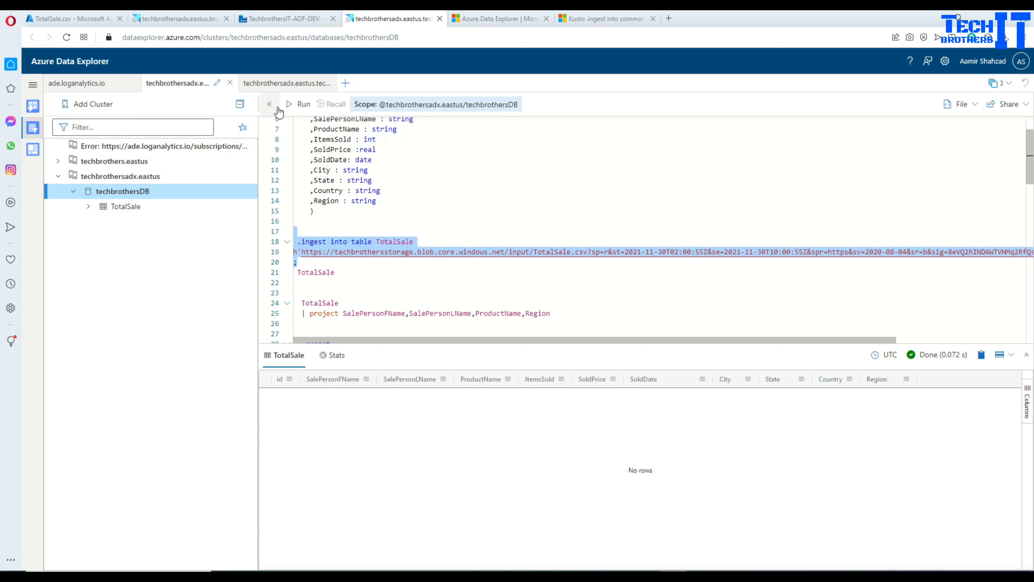
pyautogui.click(297, 104)
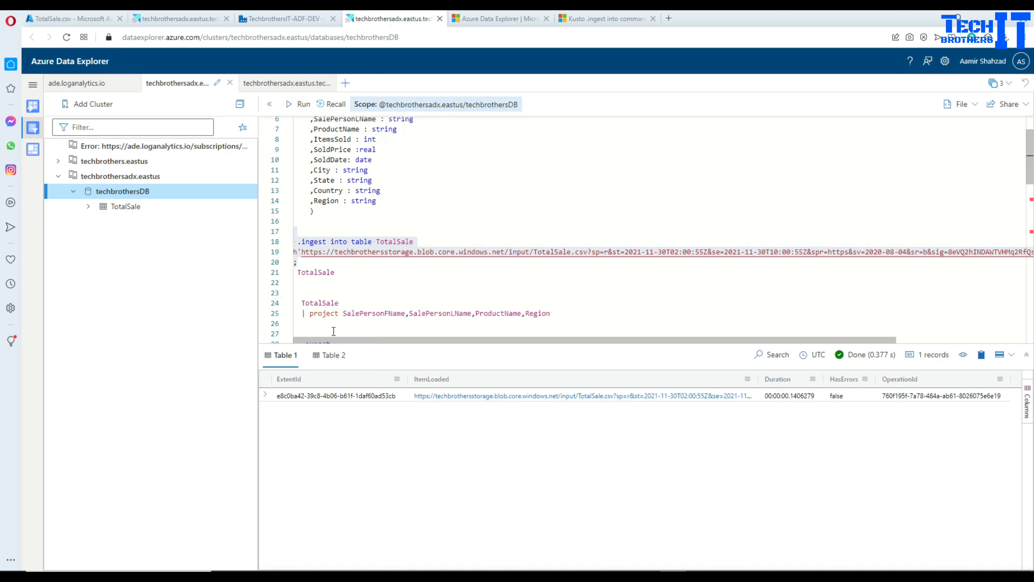
pyautogui.moveTo(341, 272); pyautogui.dragTo(294, 272)
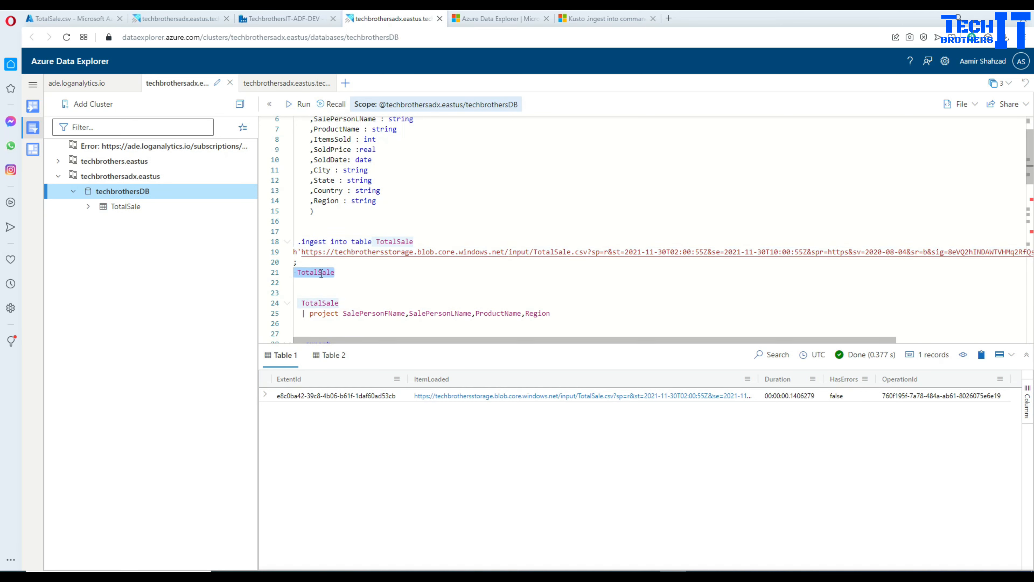
pyautogui.click(298, 104)
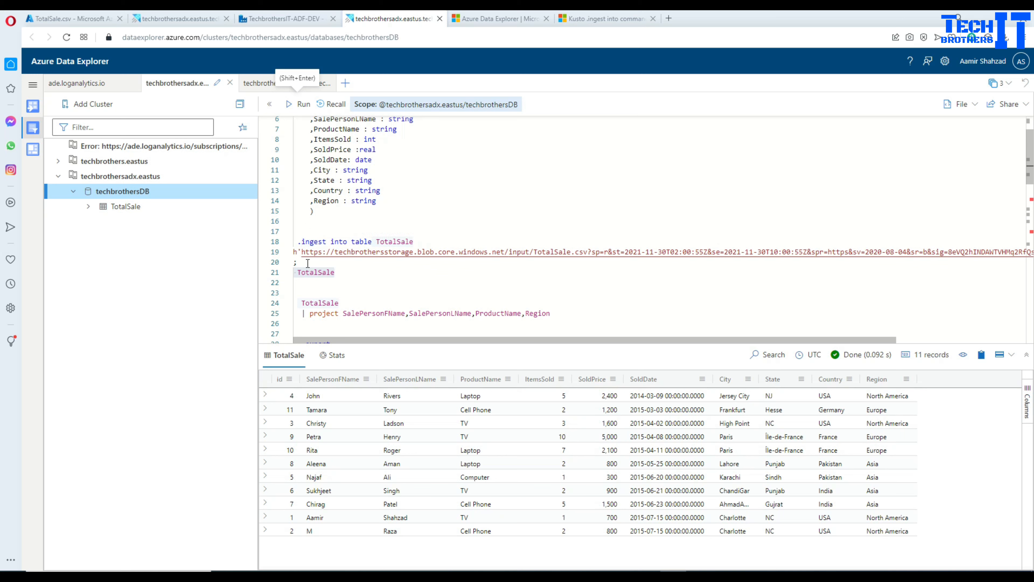
# Step: Drop the TotalSale table with the script's commented drop command and recreate it with the create table statement
pyautogui.scroll(2, 308, 263)
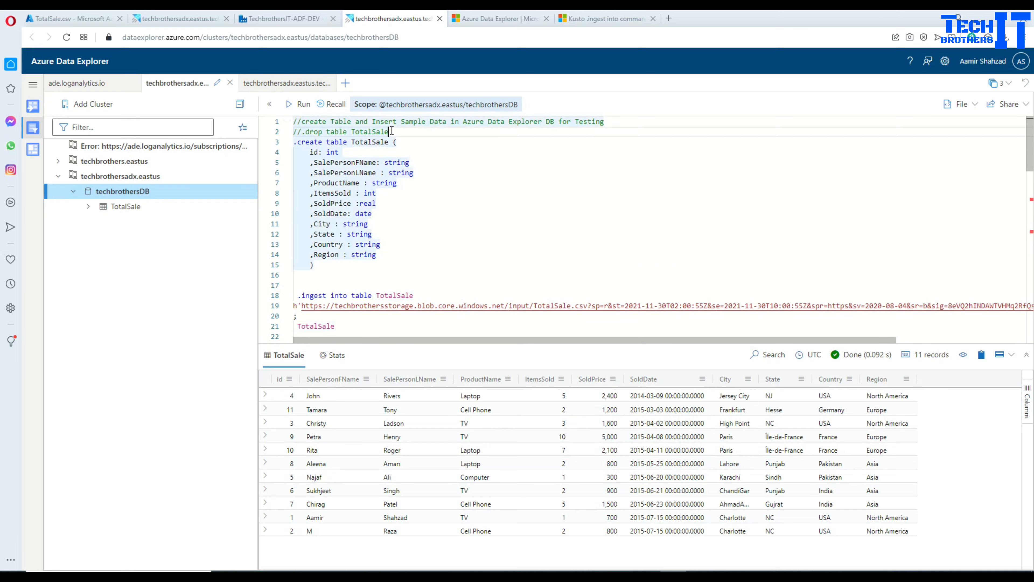
pyautogui.moveTo(389, 132); pyautogui.dragTo(307, 131)
pyautogui.click(297, 104)
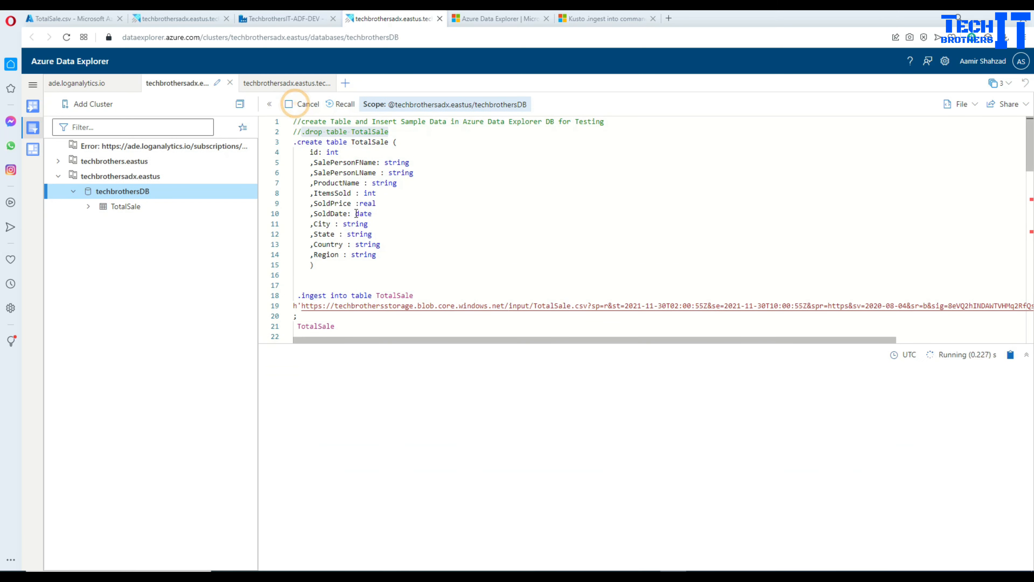
pyautogui.moveTo(326, 267); pyautogui.dragTo(291, 146)
pyautogui.click(297, 104)
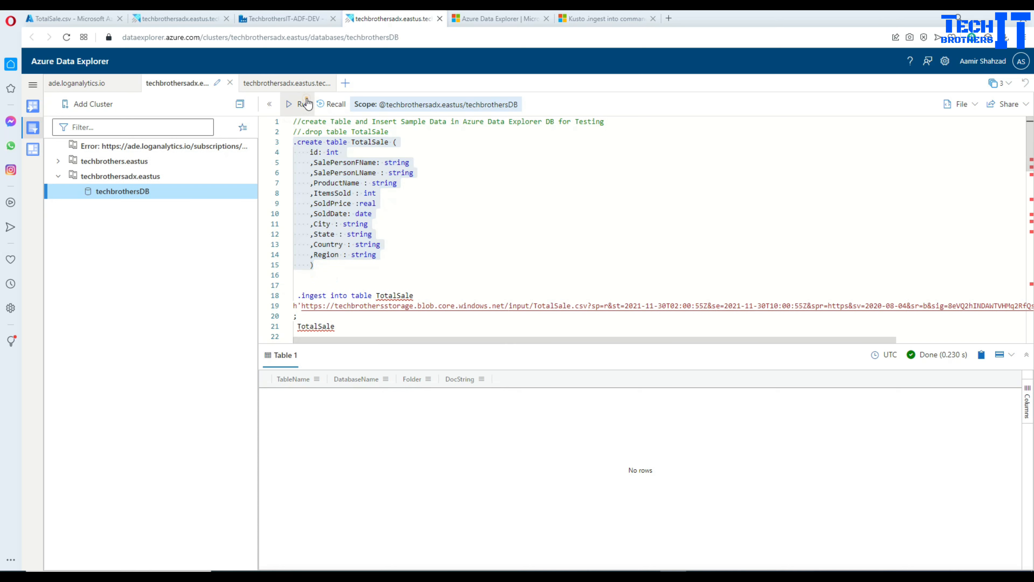
# Step: Run only the TotalSale query below the ingest command to check the recreated table
pyautogui.scroll(-4, 360, 255)
pyautogui.moveTo(335, 221); pyautogui.dragTo(294, 219)
pyautogui.click(298, 104)
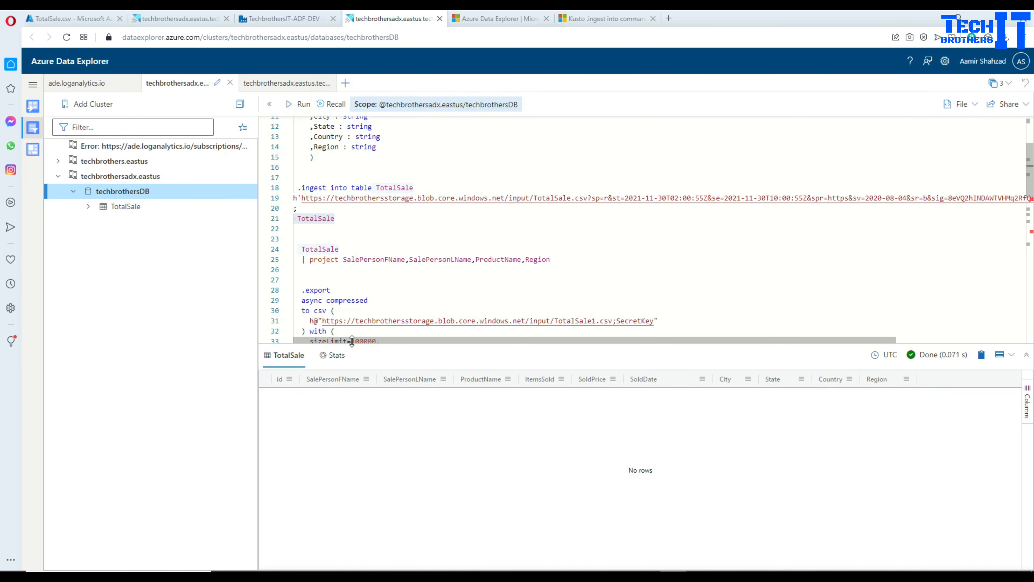
# Step: Copy the TotalSale ingest command with its SAS token from Azure Data Explorer into the command of pipeline3's Azure Data Explorer Command1 activity in Data Factory
pyautogui.click(305, 208)
pyautogui.moveTo(297, 188); pyautogui.dragTo(300, 205)
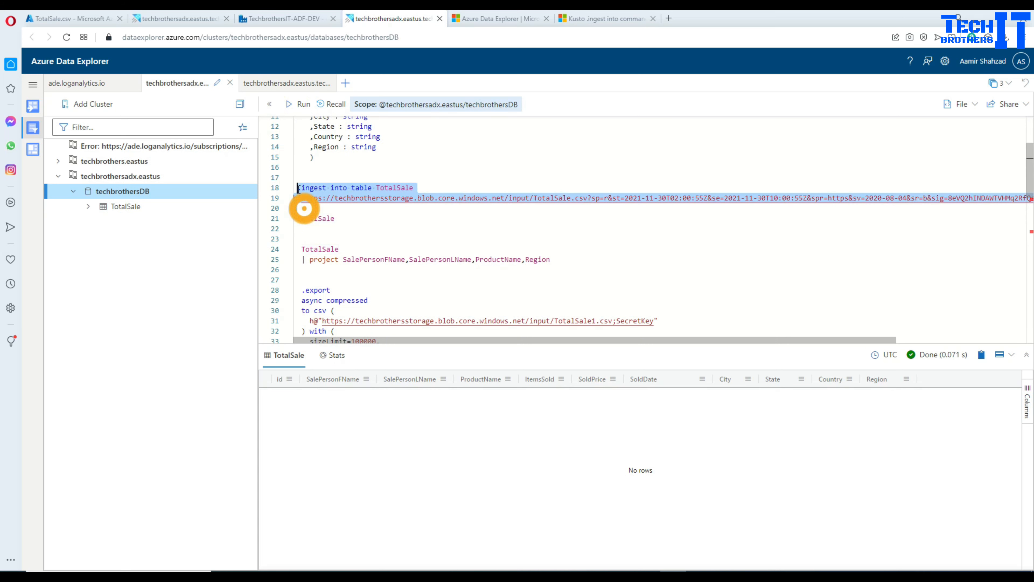
pyautogui.rightClick(300, 191)
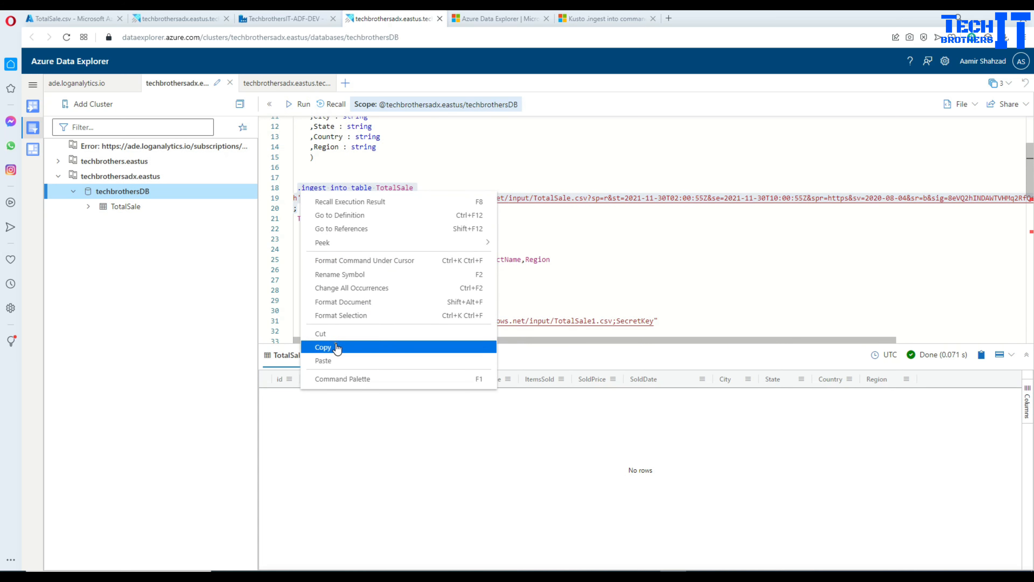
pyautogui.click(323, 347)
pyautogui.click(303, 16)
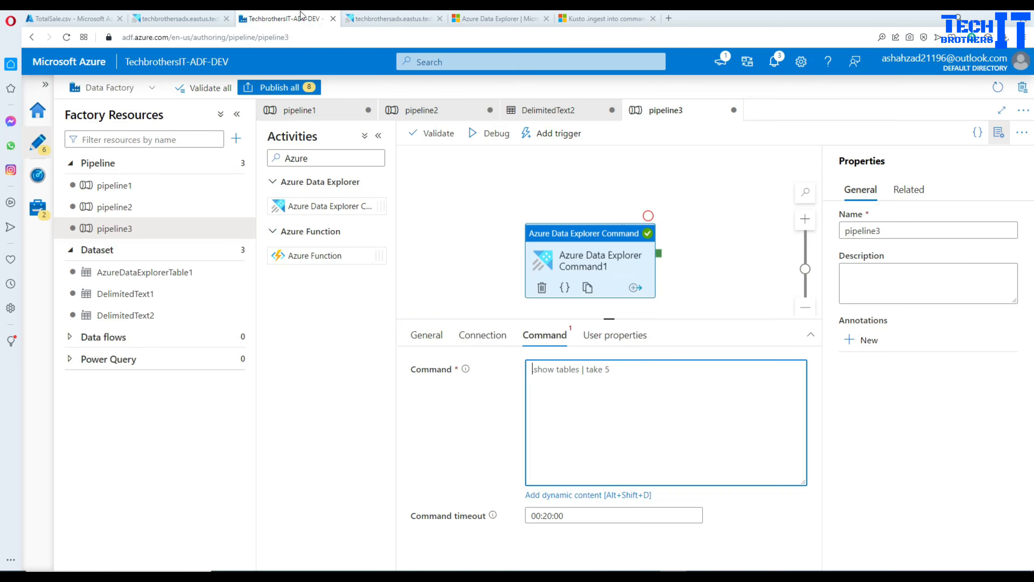
pyautogui.click(634, 373)
pyautogui.hotkey('ctrl', 'v')
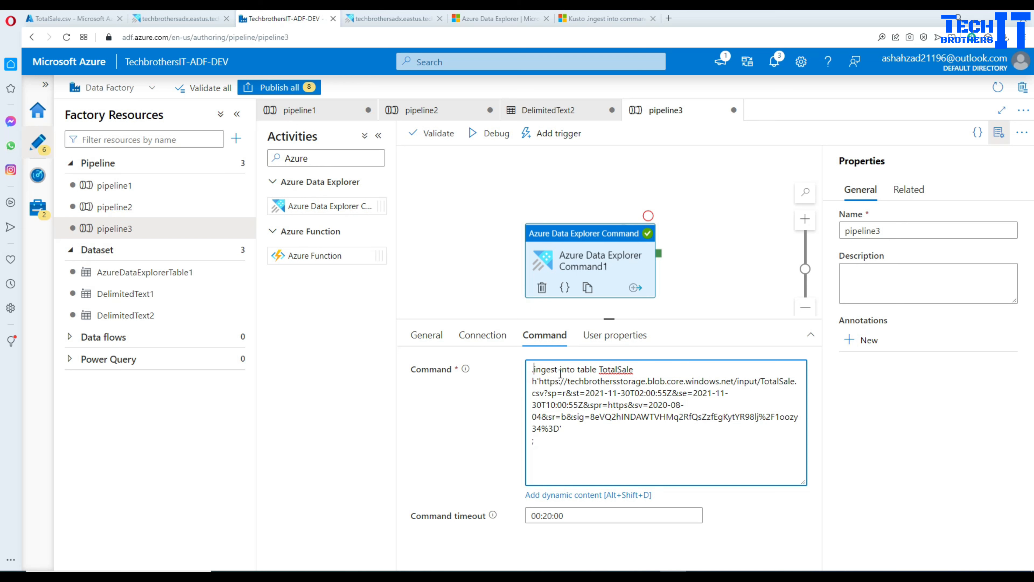
pyautogui.doubleClick(607, 369)
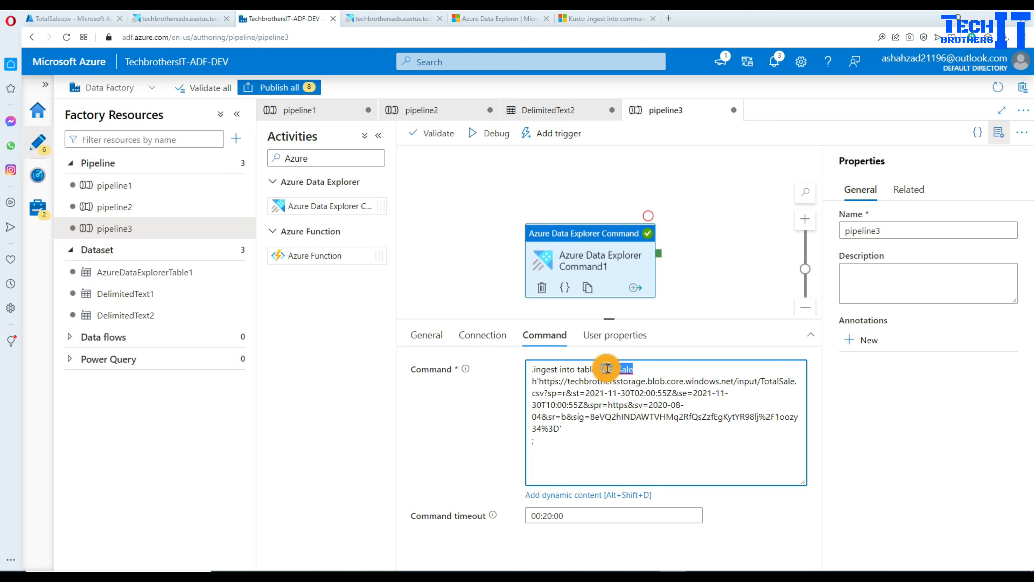
pyautogui.click(553, 384)
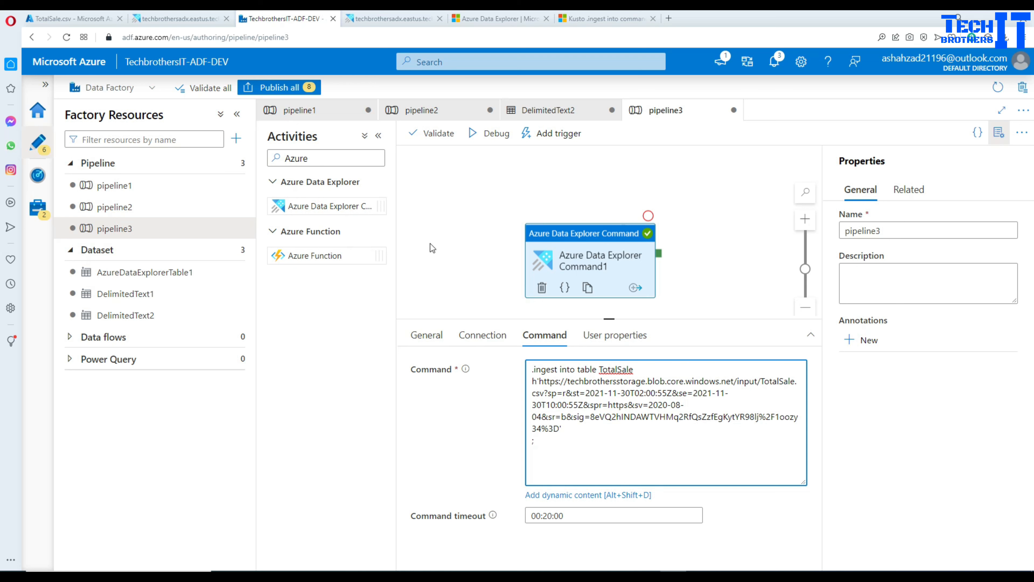
pyautogui.click(651, 393)
# Step: Run pipeline3 in debug mode, refresh its run status, and review the output of the Azure Data Explorer Command1 activity
pyautogui.click(491, 247)
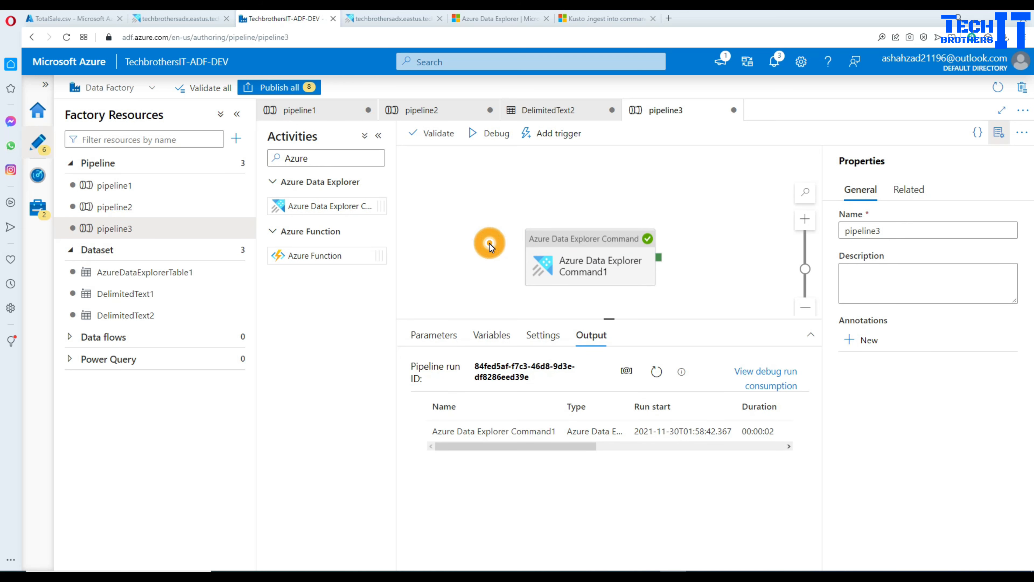
pyautogui.click(506, 139)
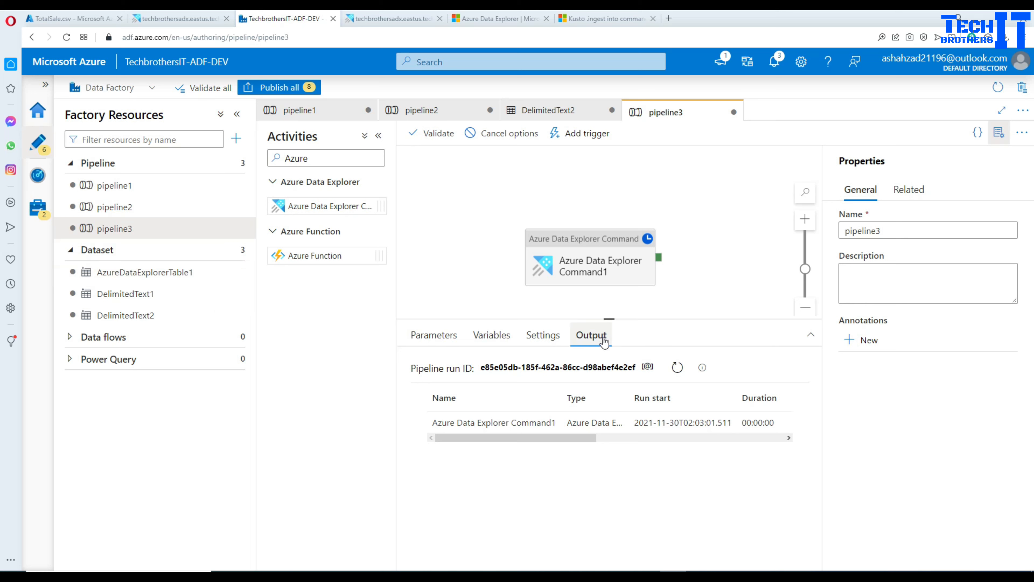
pyautogui.click(677, 368)
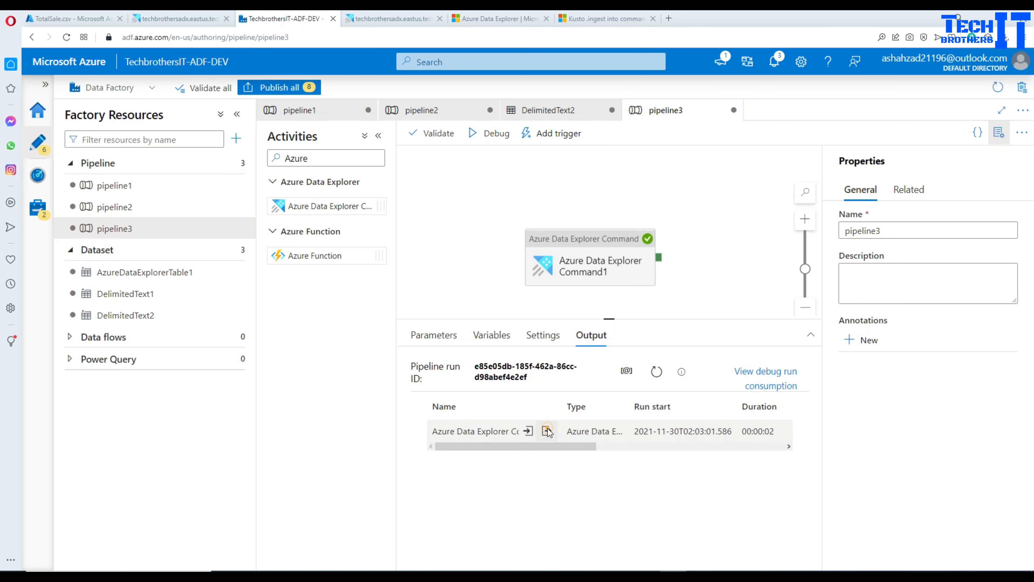
pyautogui.click(550, 431)
pyautogui.scroll(-3, 483, 310)
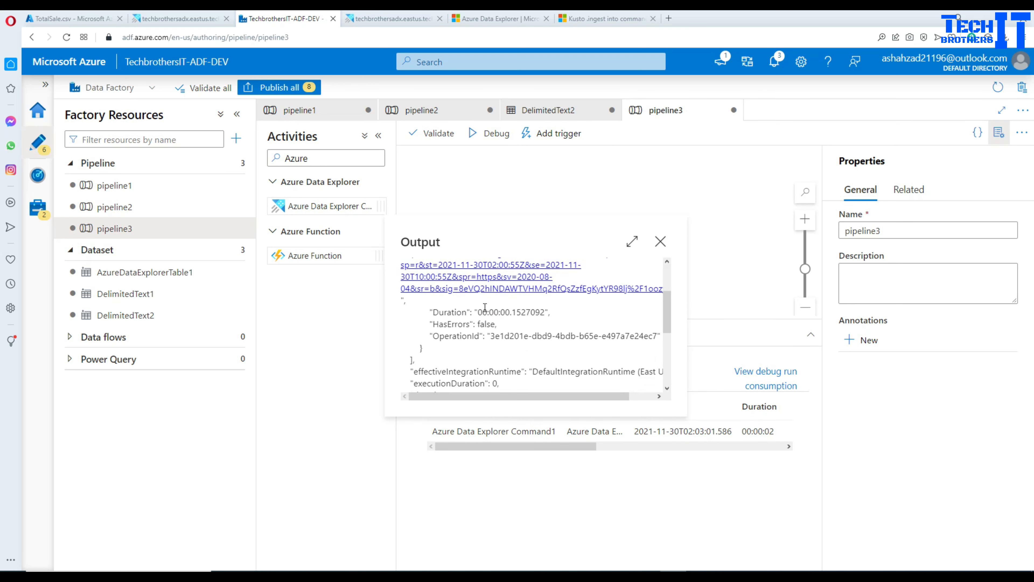
pyautogui.scroll(-2, 524, 310)
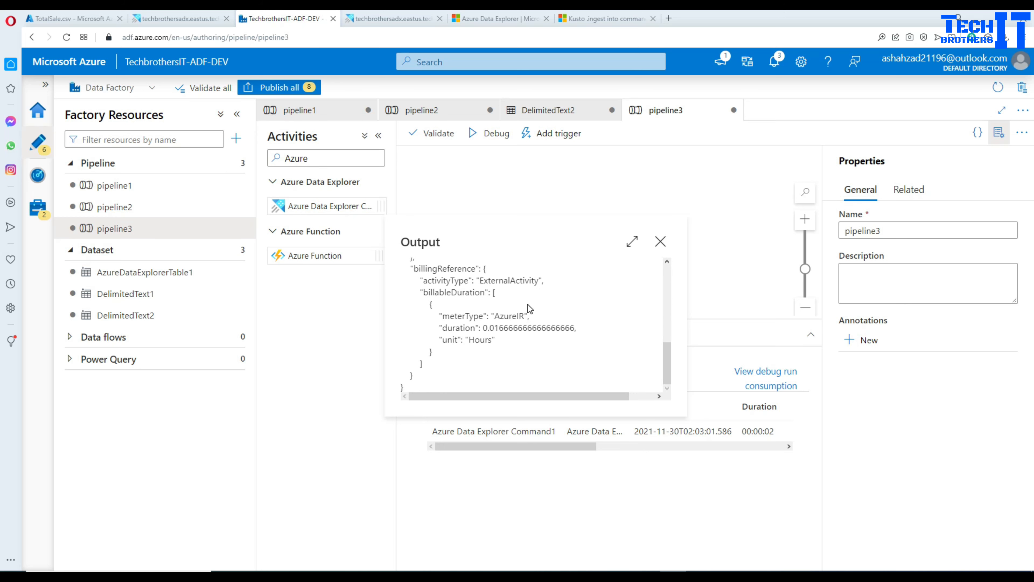
pyautogui.click(660, 241)
# Step: Switch to Azure Data Explorer and run only the TotalSale query below the ingest command to check the loaded data
pyautogui.click(390, 18)
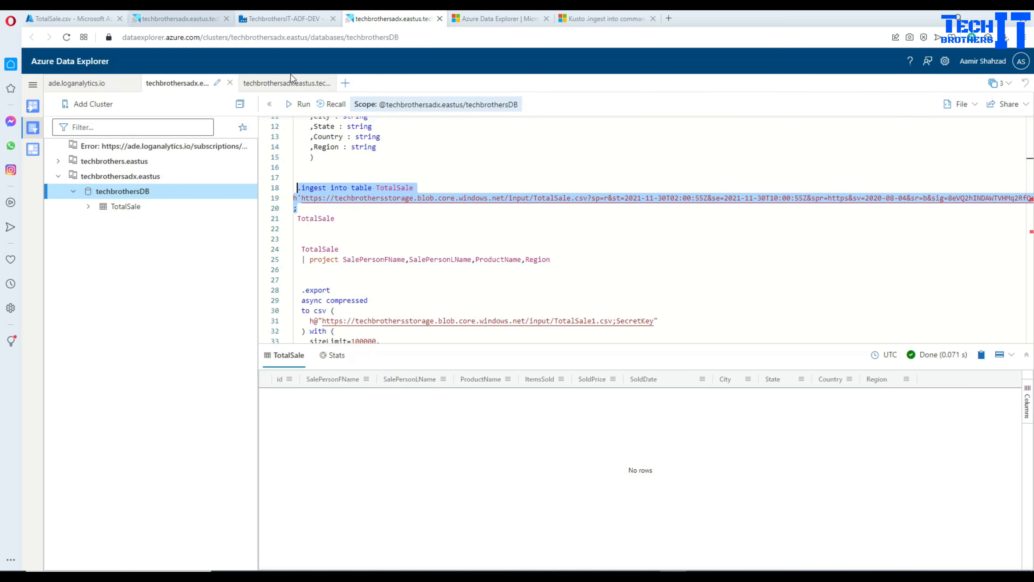
pyautogui.click(343, 170)
pyautogui.moveTo(343, 220); pyautogui.dragTo(298, 220)
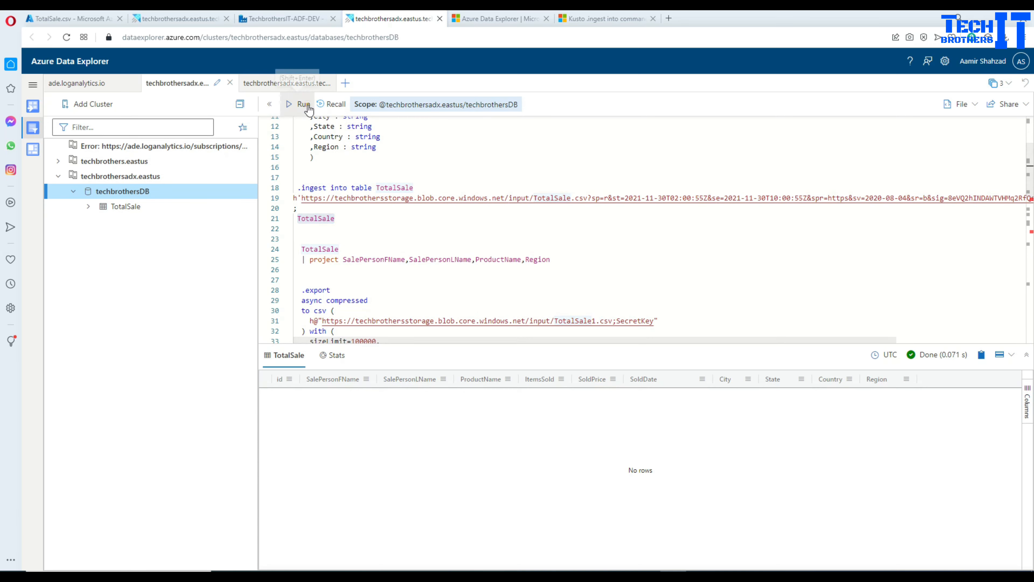
pyautogui.click(300, 104)
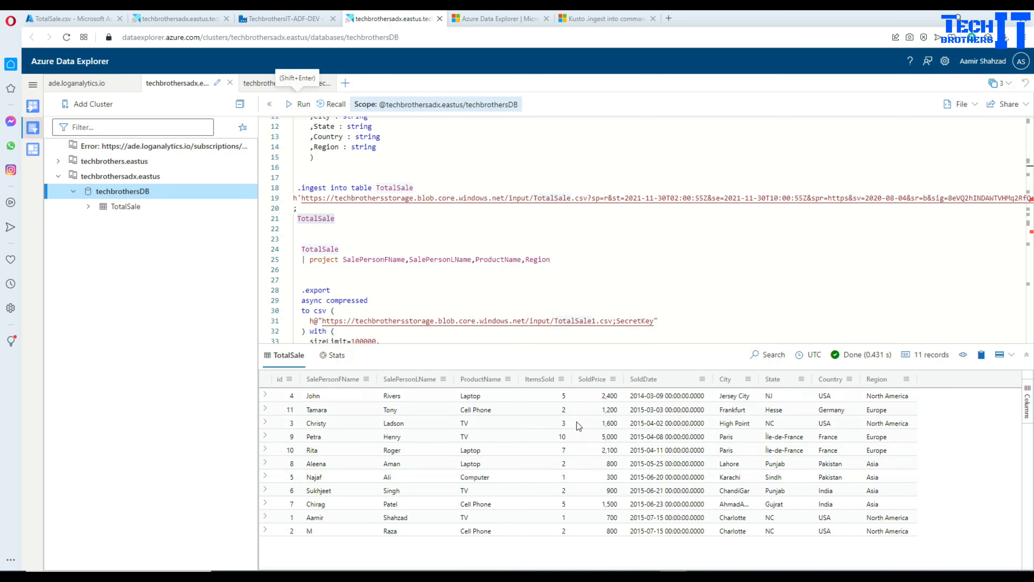
# Step: Return to pipeline3 in Data Factory and review the .ingest keyword in the Azure Data Explorer Command1 activity's command
pyautogui.click(265, 18)
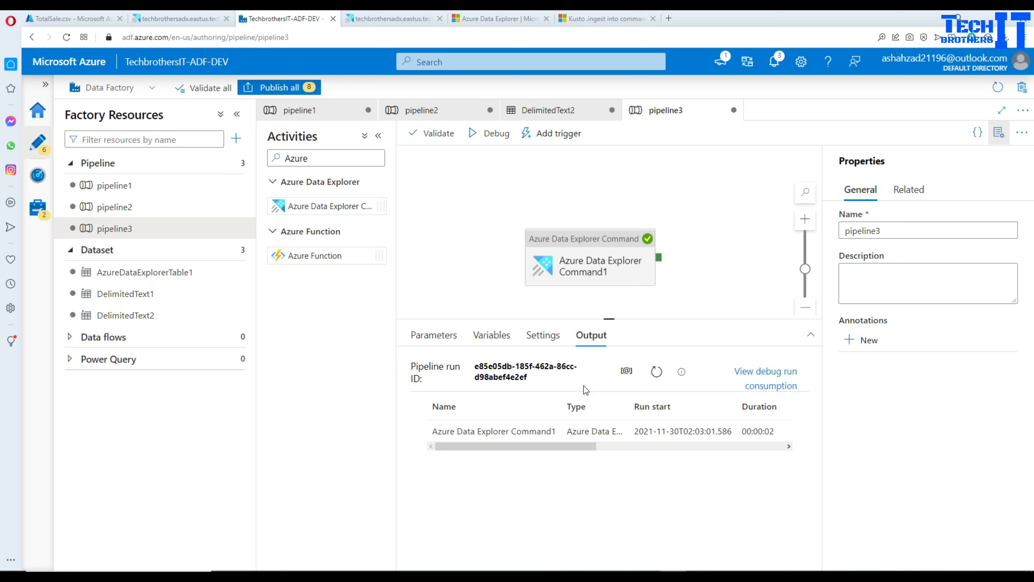
pyautogui.click(551, 257)
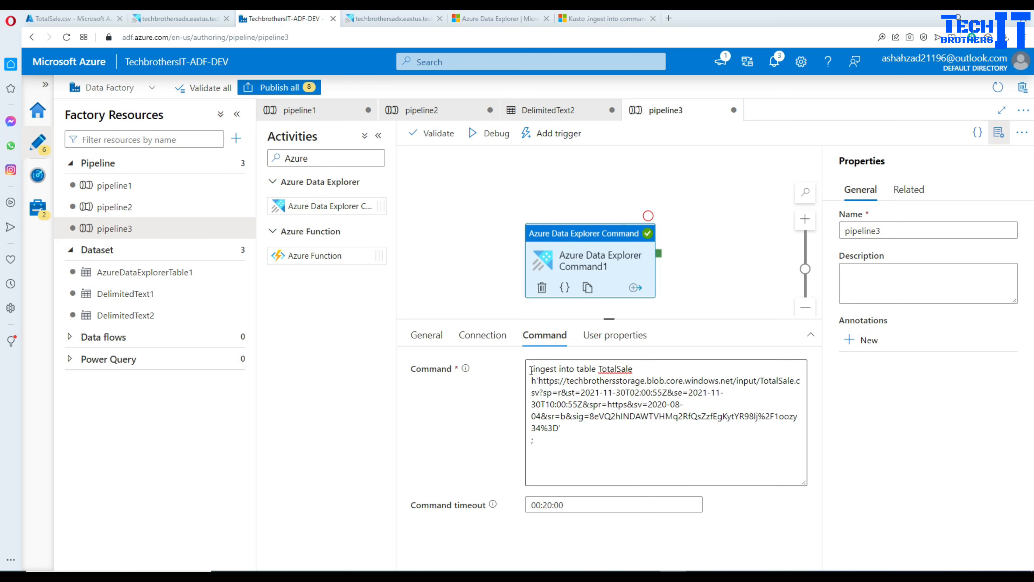
pyautogui.moveTo(531, 371); pyautogui.dragTo(556, 369)
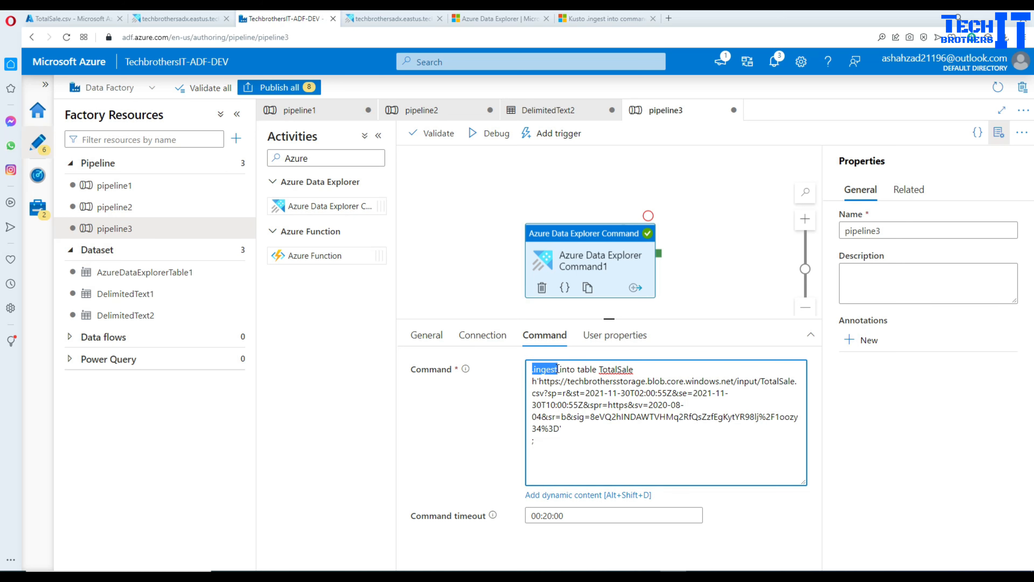
# Step: Switch to the Kusto documentation and examine the syntax and arguments in the Ingest from query article
pyautogui.click(577, 17)
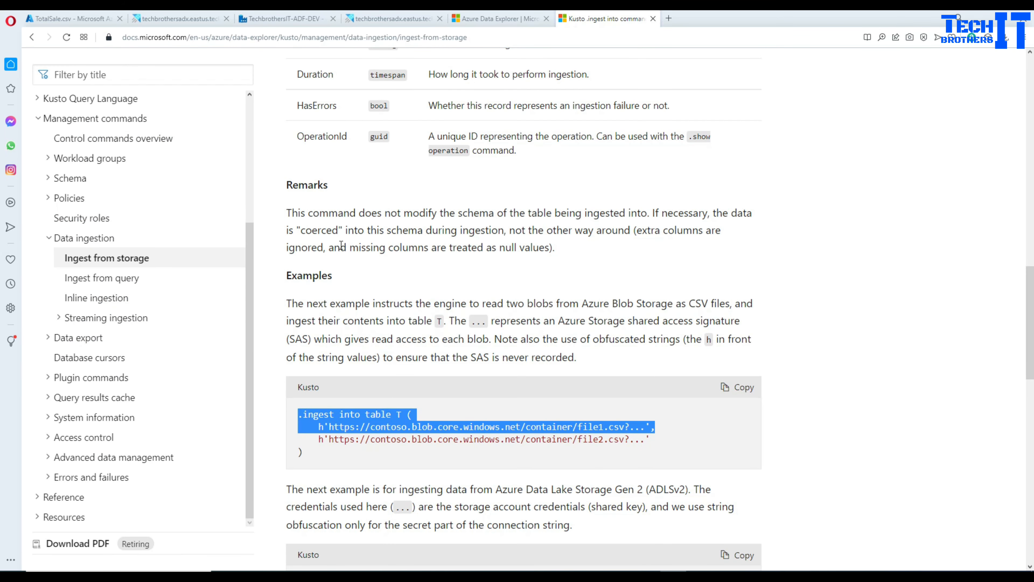
pyautogui.click(108, 278)
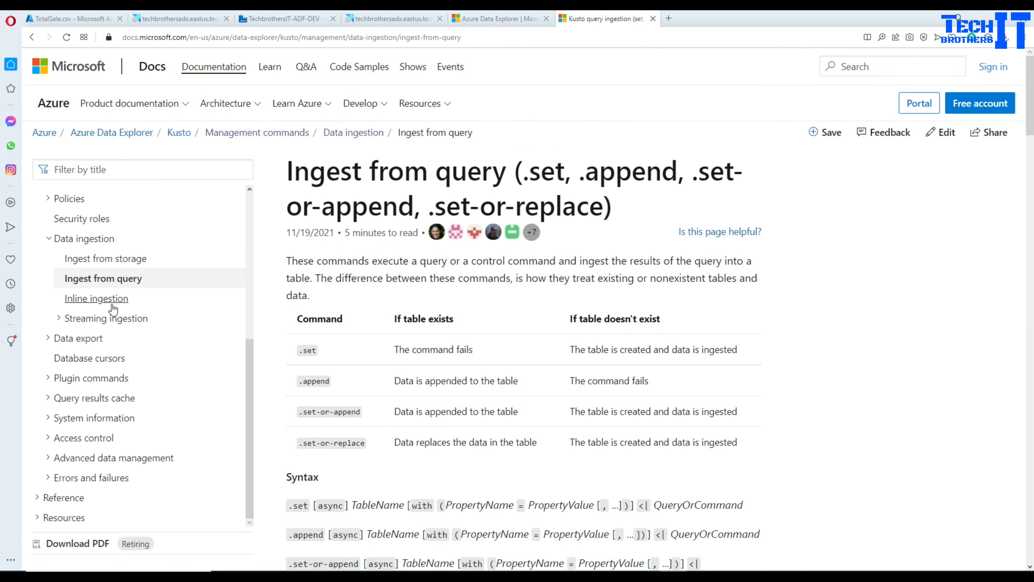
pyautogui.scroll(-10, 214, 305)
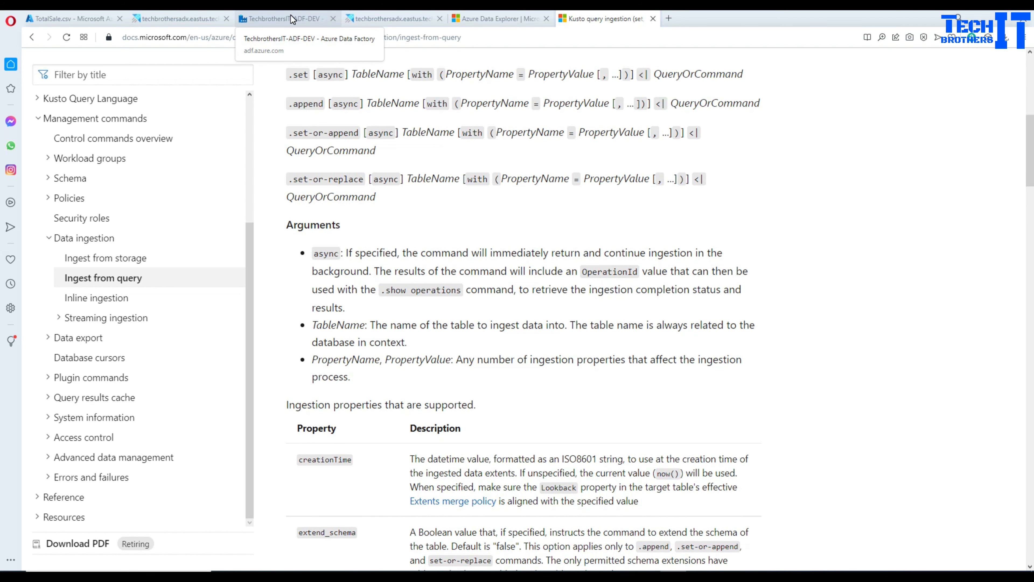
# Step: Open the Data export article in the Kusto documentation and examine the .export command under Service-side export (push)
pyautogui.click(48, 337)
pyautogui.click(91, 358)
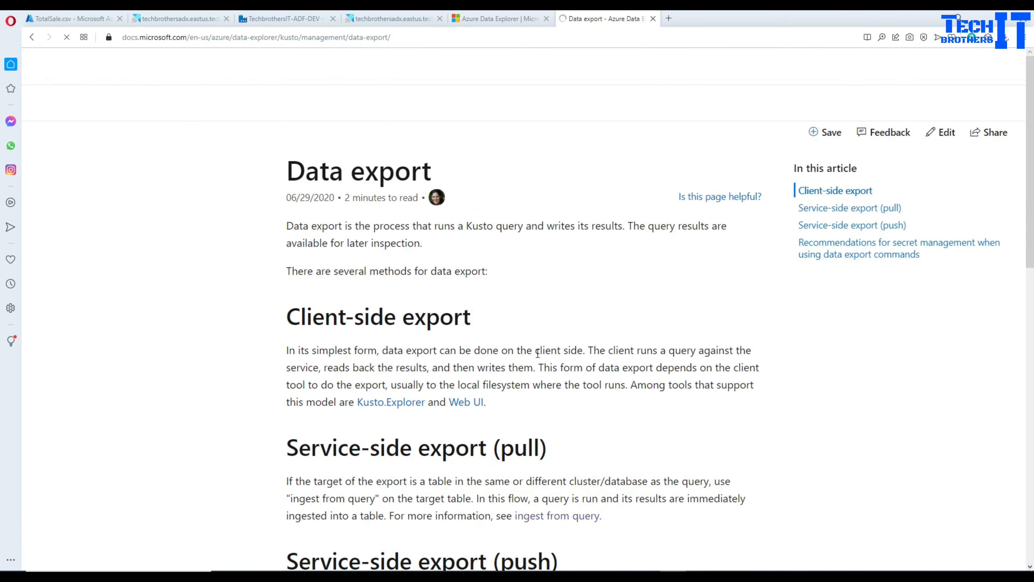
pyautogui.scroll(-10, 552, 351)
pyautogui.scroll(5, 555, 351)
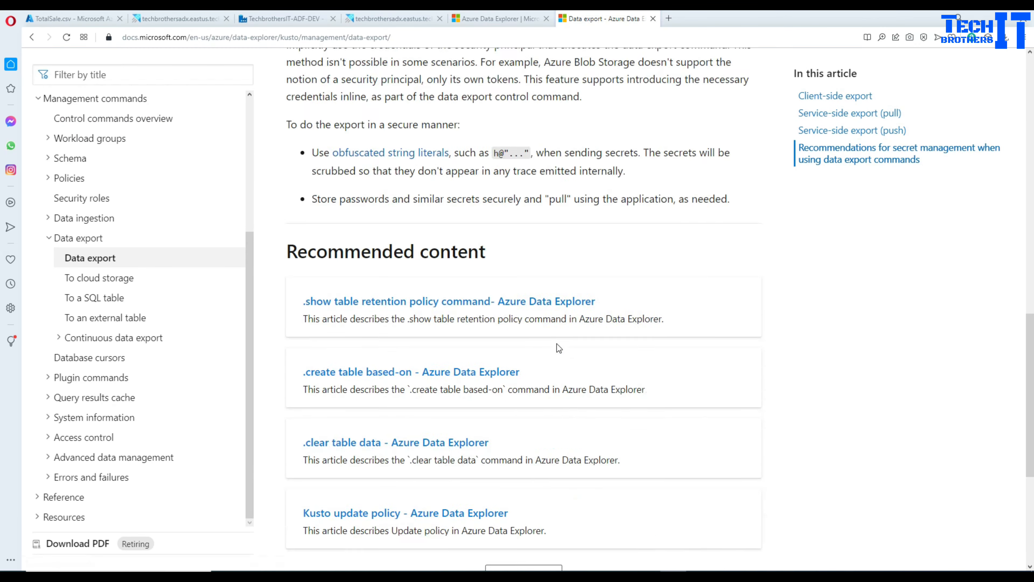
pyautogui.scroll(5, 558, 347)
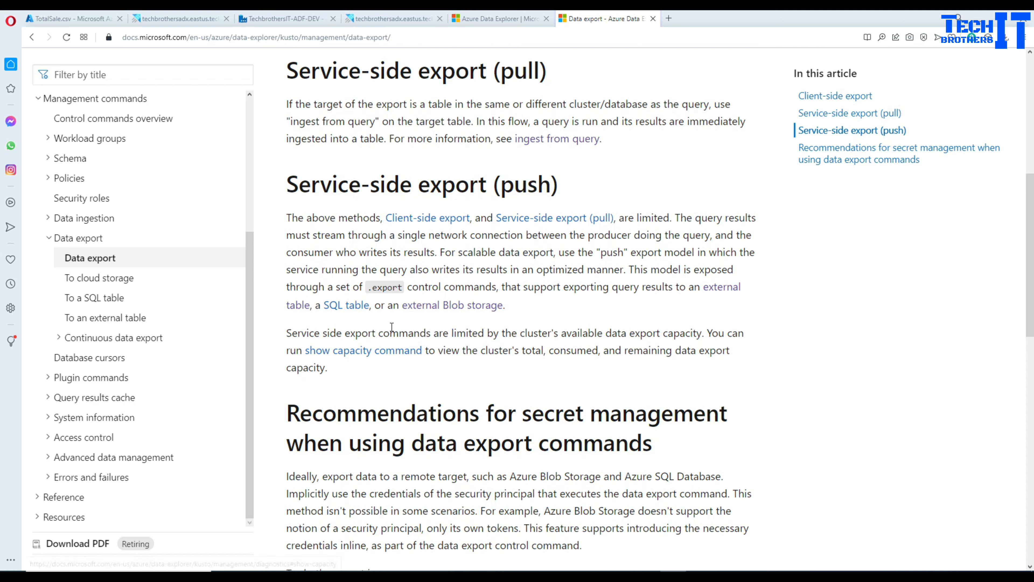
pyautogui.doubleClick(369, 287)
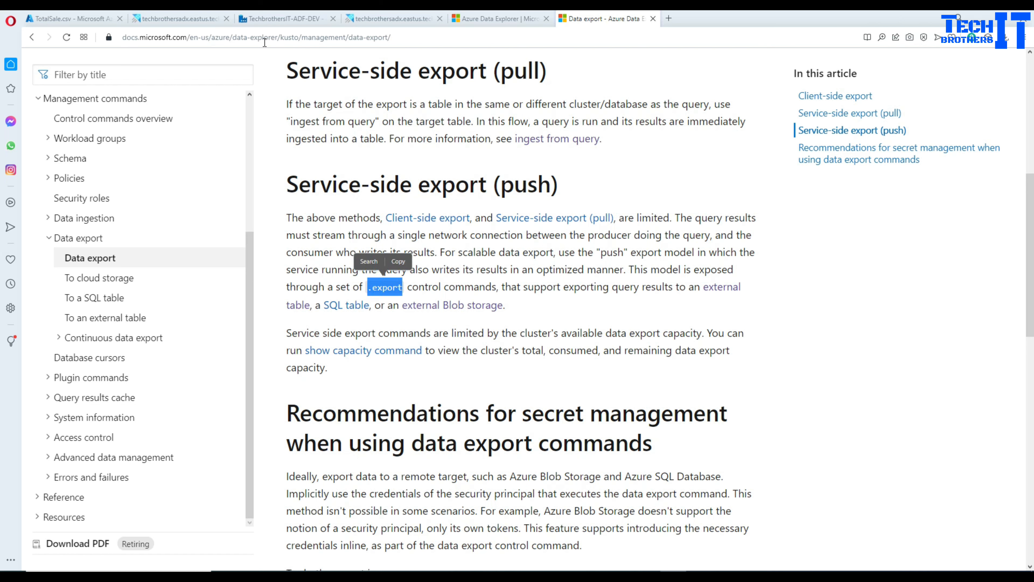
# Step: Return to Azure Data Explorer and look over the script's create table and ingest commands for TotalSale
pyautogui.click(379, 21)
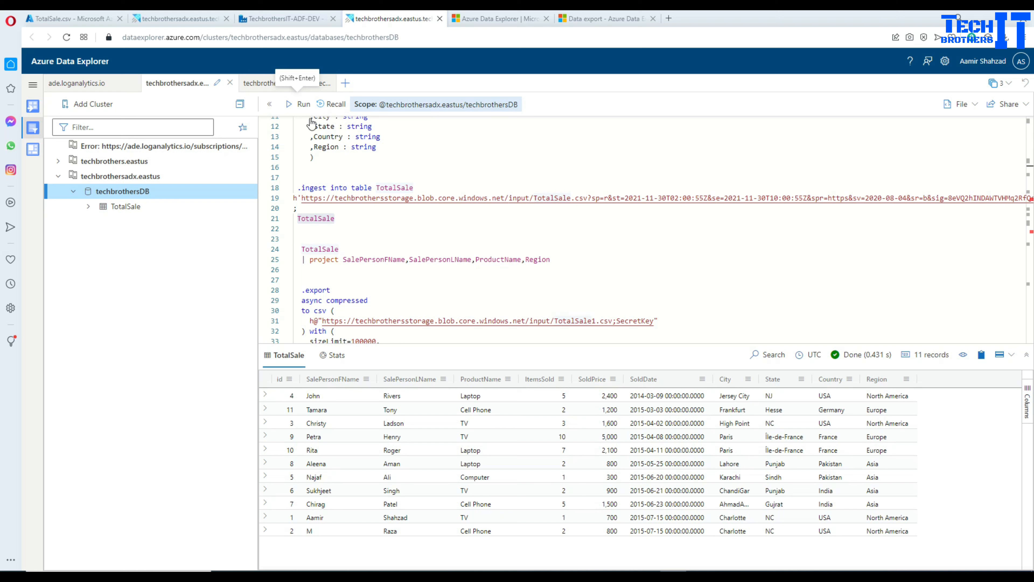
pyautogui.scroll(3, 361, 222)
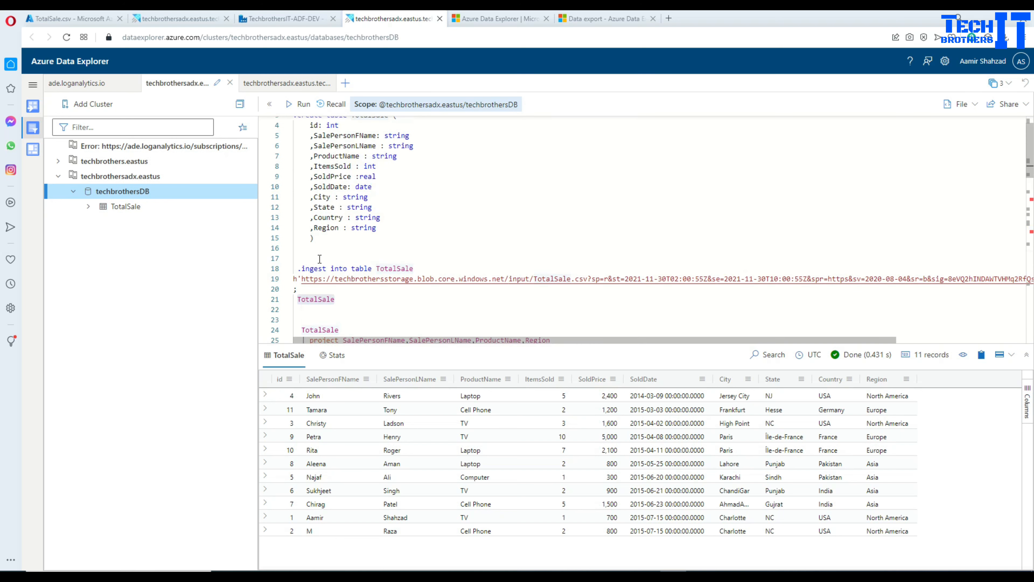
pyautogui.scroll(-3, 353, 284)
pyautogui.scroll(3, 354, 251)
pyautogui.scroll(1, 326, 192)
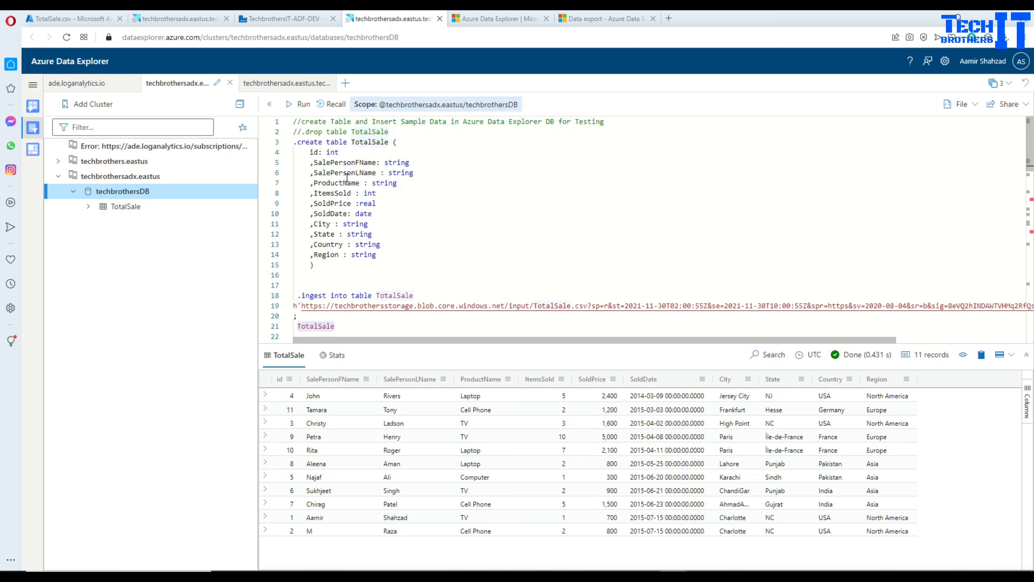
pyautogui.click(461, 215)
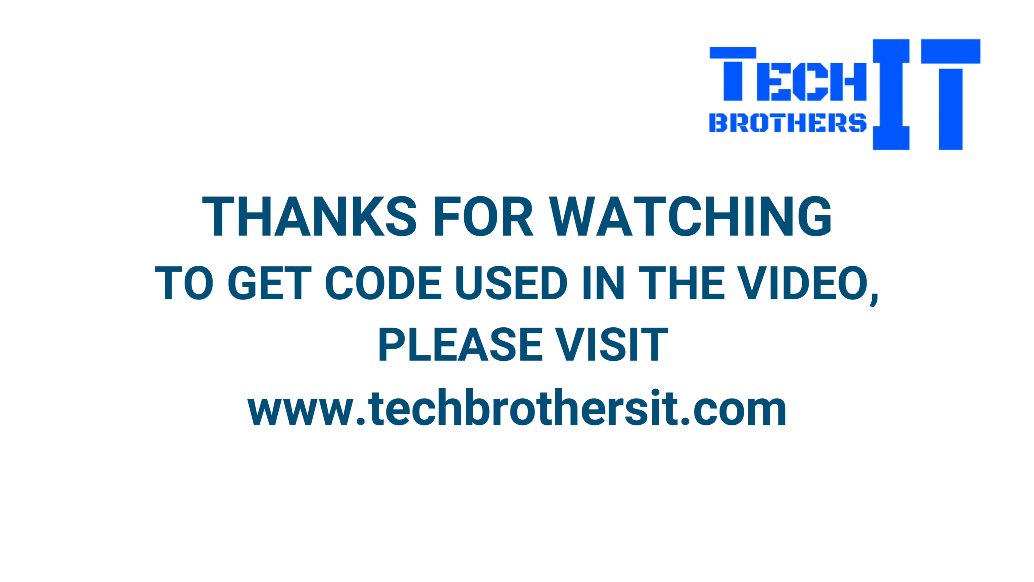